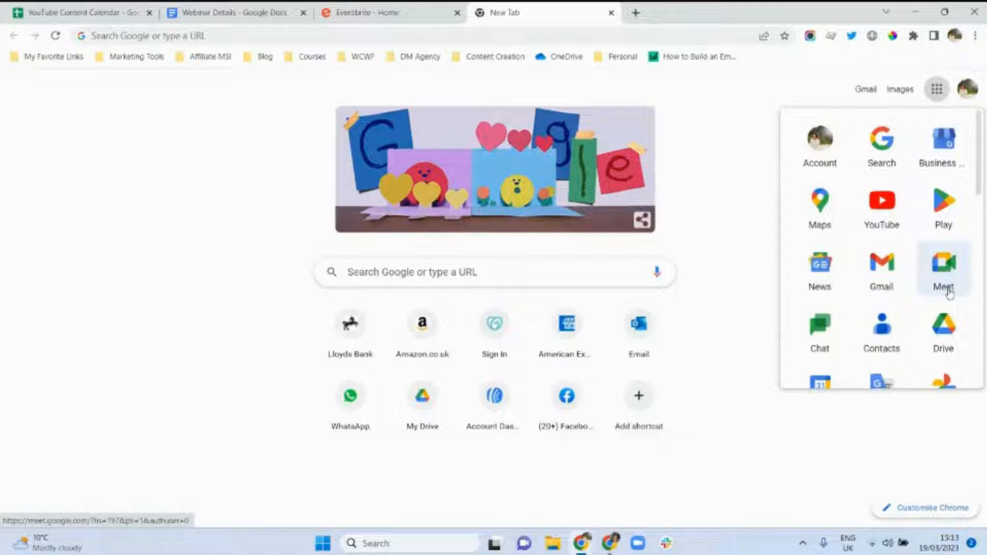
Load meet.google.com and dismiss the offer to install the Meet web app.
{"action": "left_click", "coordinate": [474, 37]}
{"action": "type", "text": "meet.google.com"}
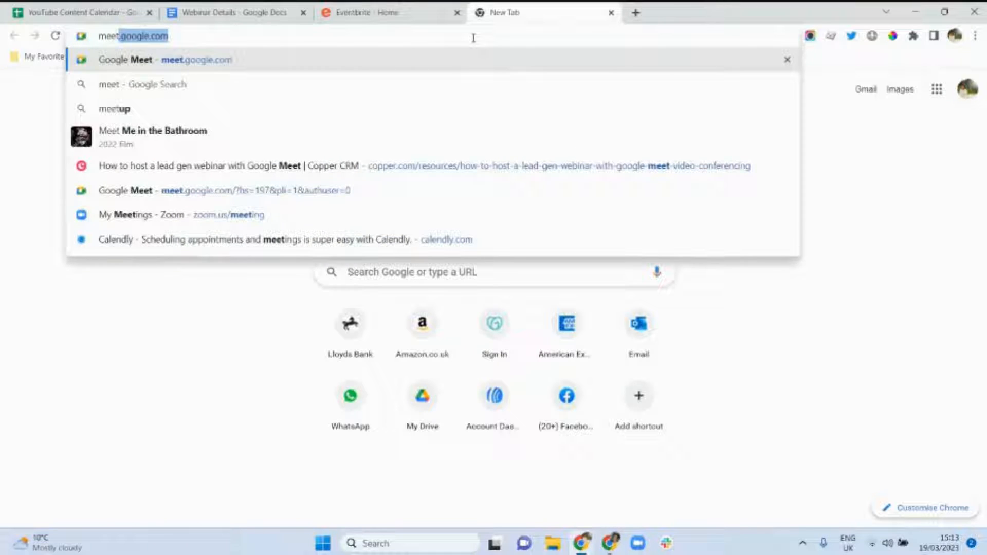
{"action": "key", "text": "Return"}
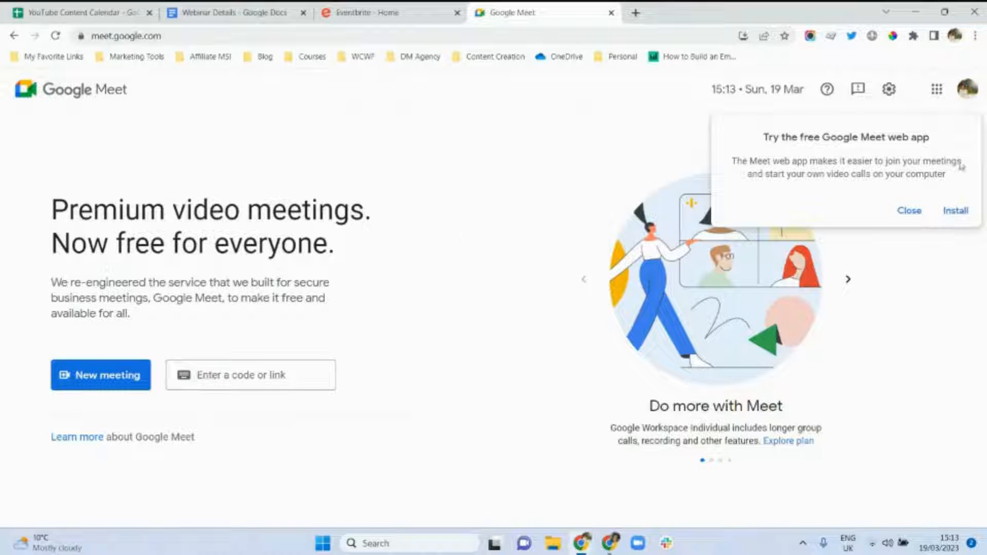
{"action": "left_click", "coordinate": [908, 210]}
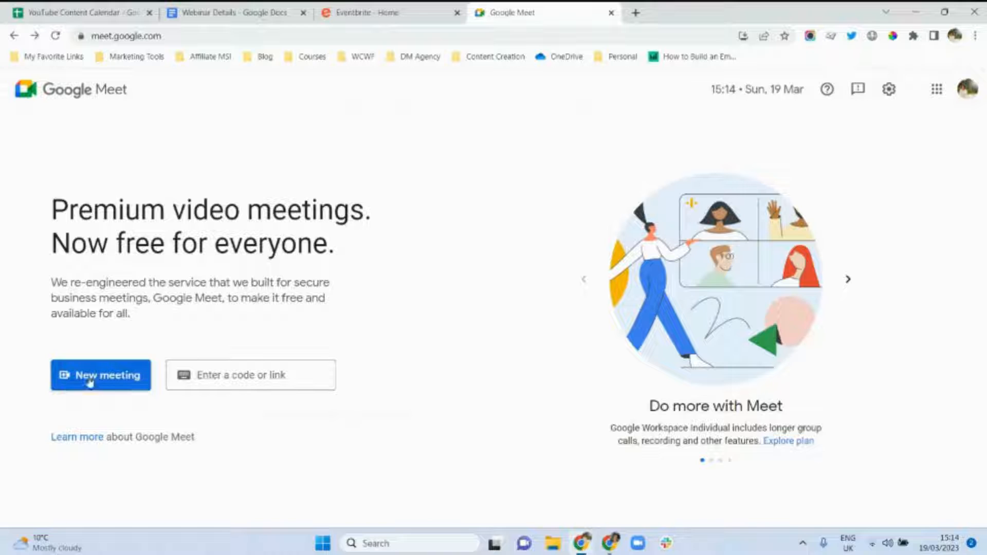
Create a Meet link for later, close it, then schedule a new meeting in Google Calendar.
{"action": "left_click", "coordinate": [109, 383]}
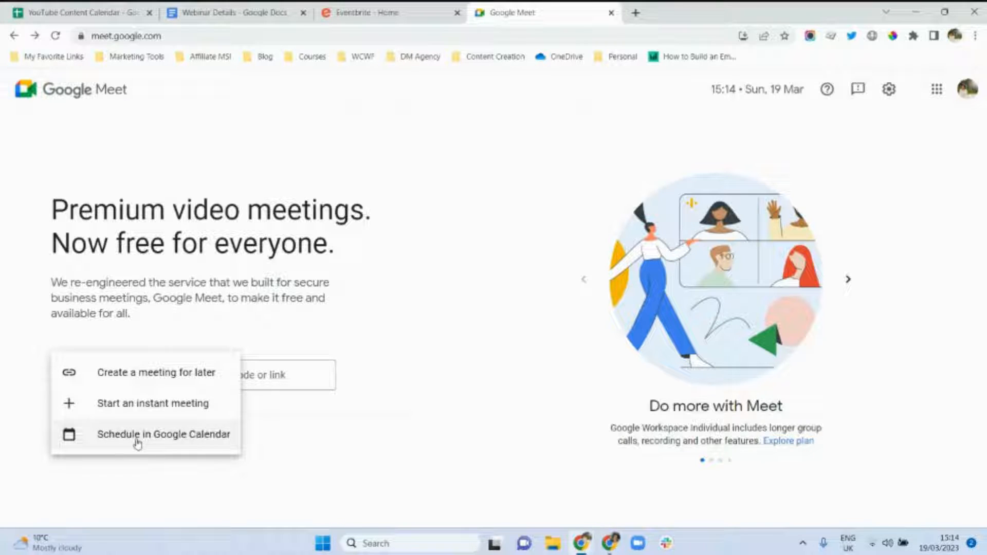
{"action": "left_click", "coordinate": [135, 379]}
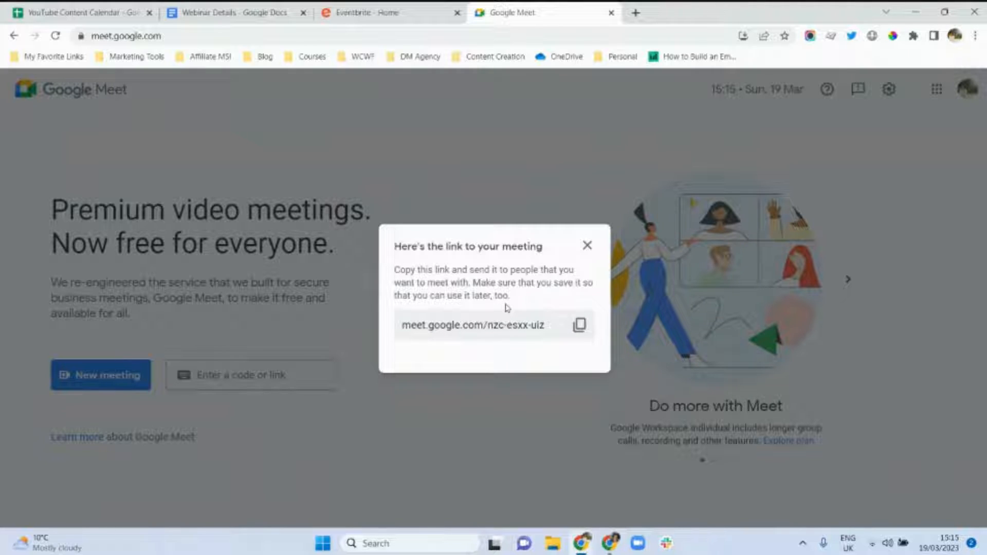
{"action": "left_click", "coordinate": [587, 247]}
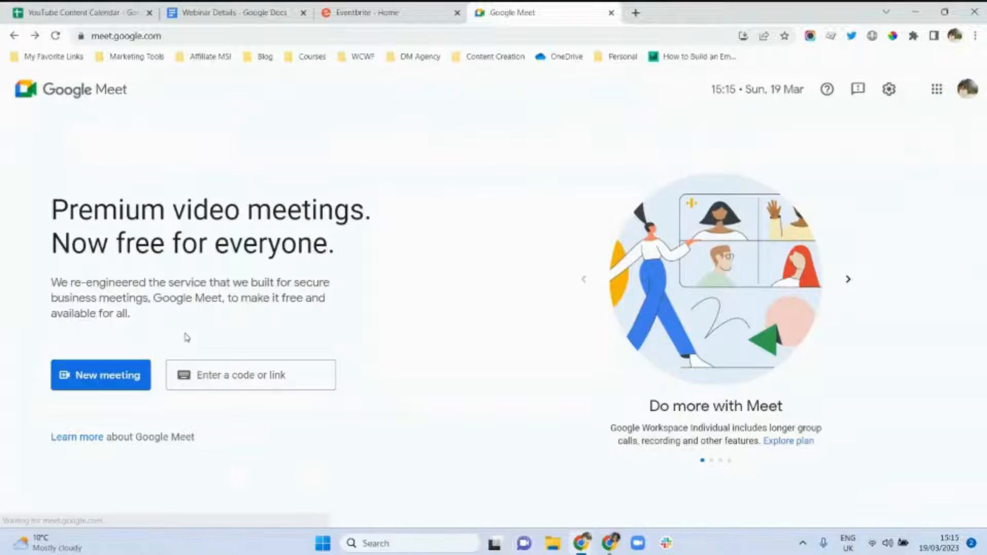
{"action": "left_click", "coordinate": [106, 375]}
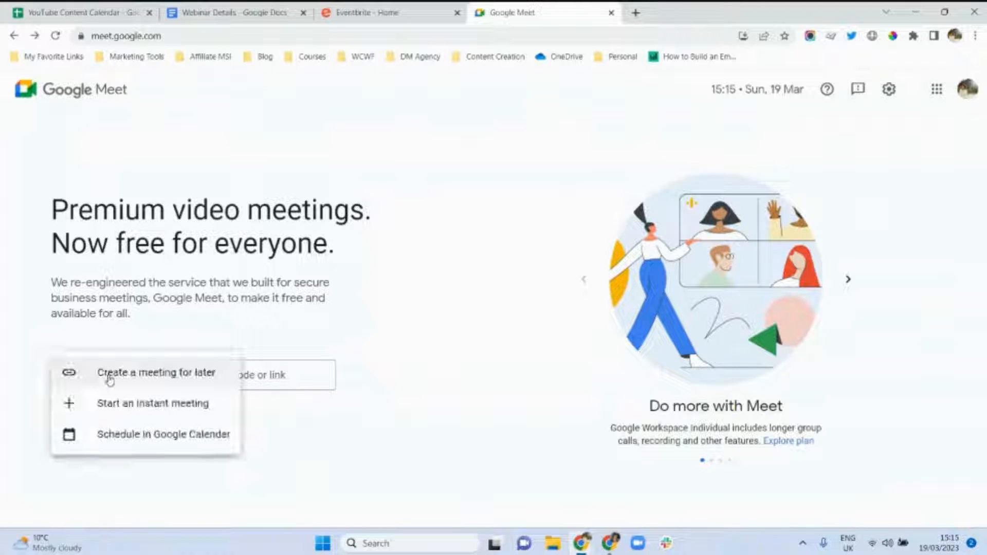
{"action": "left_click", "coordinate": [160, 444]}
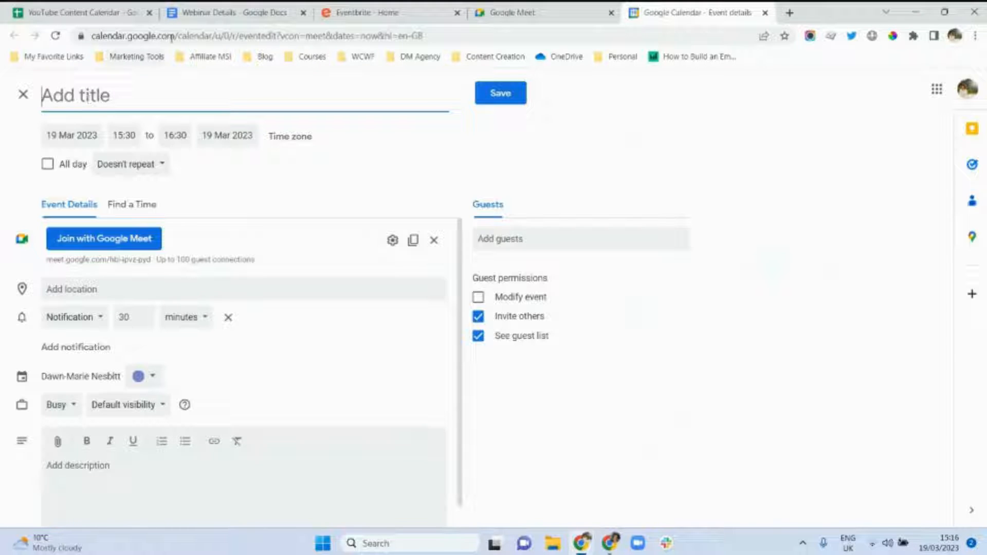
Paste the webinar title from the Webinar Details doc into the Calendar event title.
{"action": "left_click", "coordinate": [202, 6]}
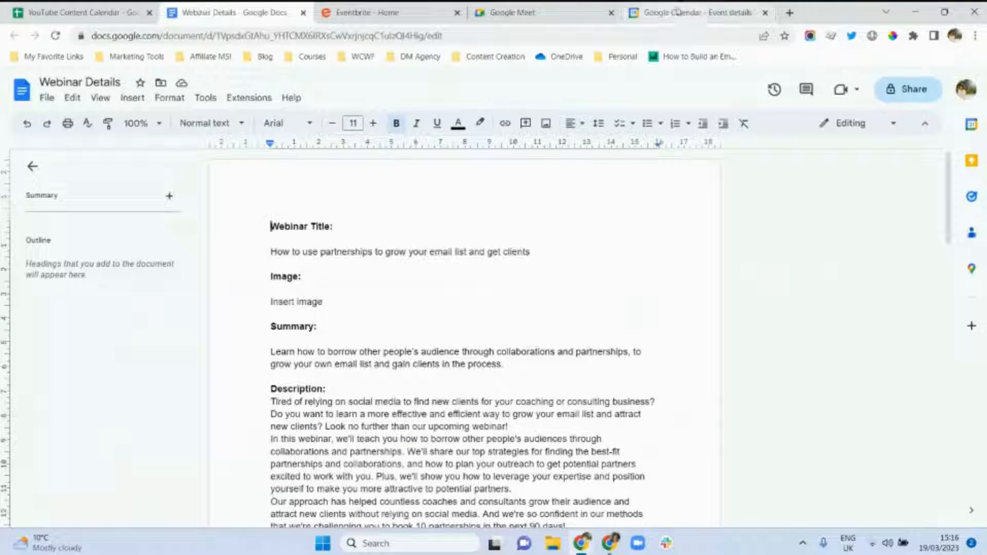
{"action": "left_click_drag", "start_coordinate": [677, 10], "coordinate": [355, 7]}
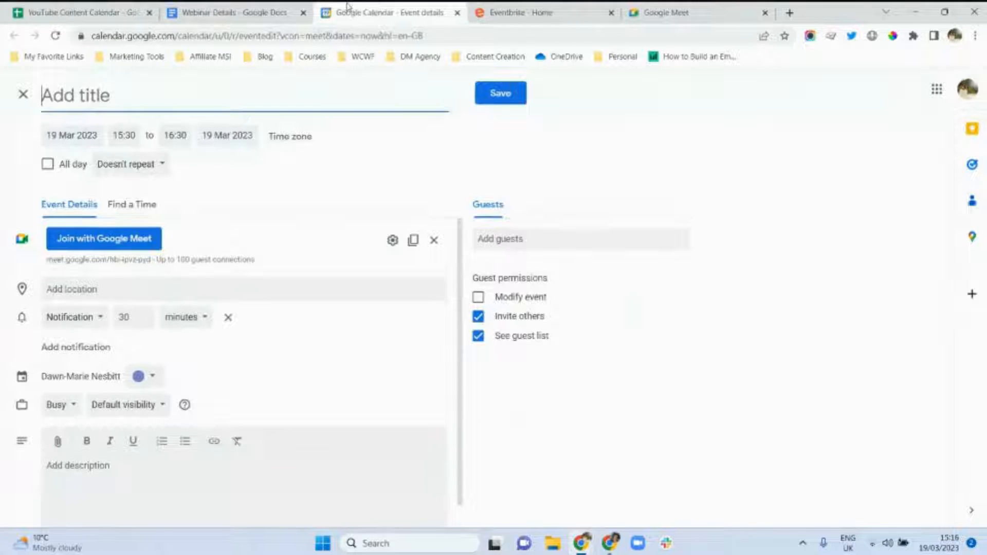
{"action": "left_click", "coordinate": [249, 6]}
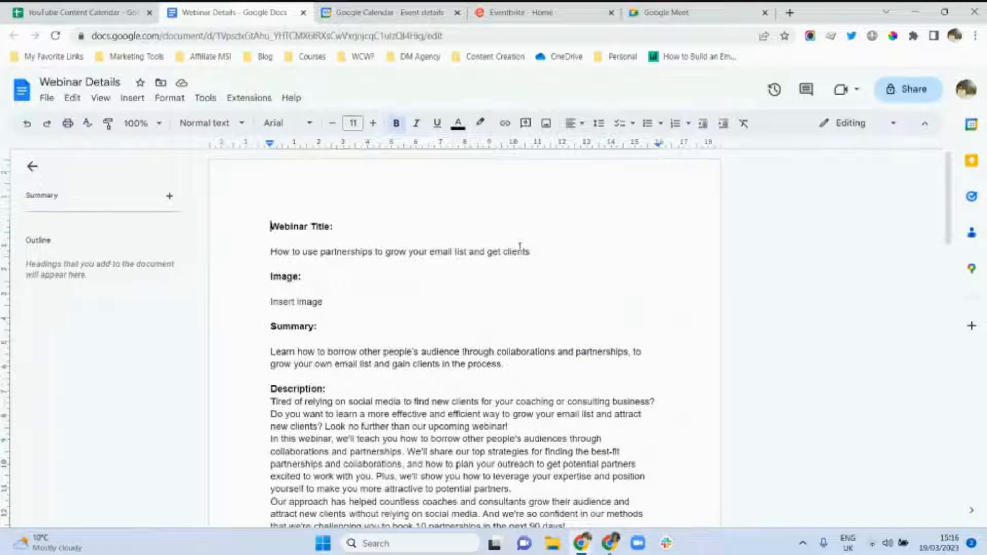
{"action": "left_click_drag", "start_coordinate": [540, 251], "coordinate": [261, 253]}
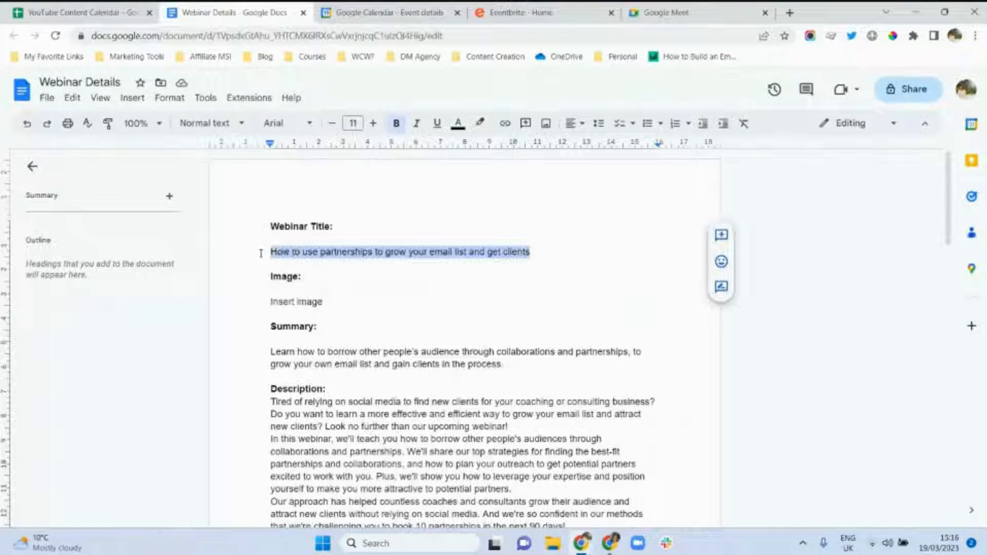
{"action": "key", "text": "ctrl+c"}
{"action": "left_click", "coordinate": [379, 11]}
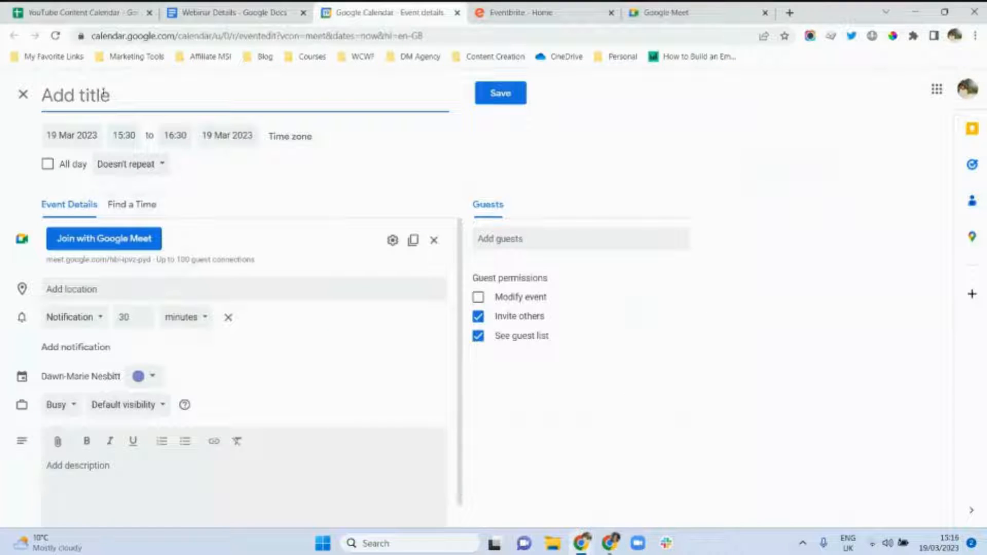
{"action": "key", "text": "ctrl+v"}
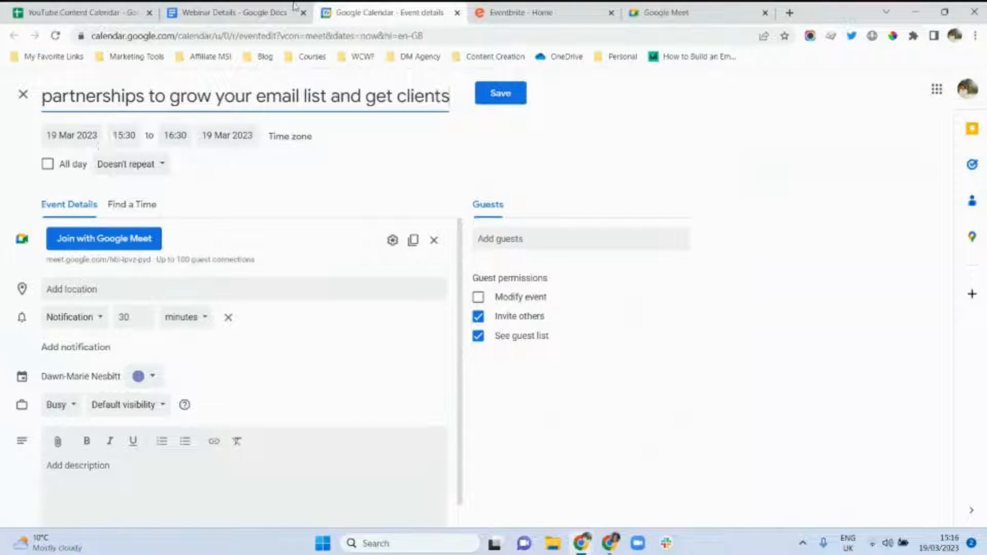
Look up the webinar date and time in the Webinar Details document.
{"action": "left_click", "coordinate": [234, 7]}
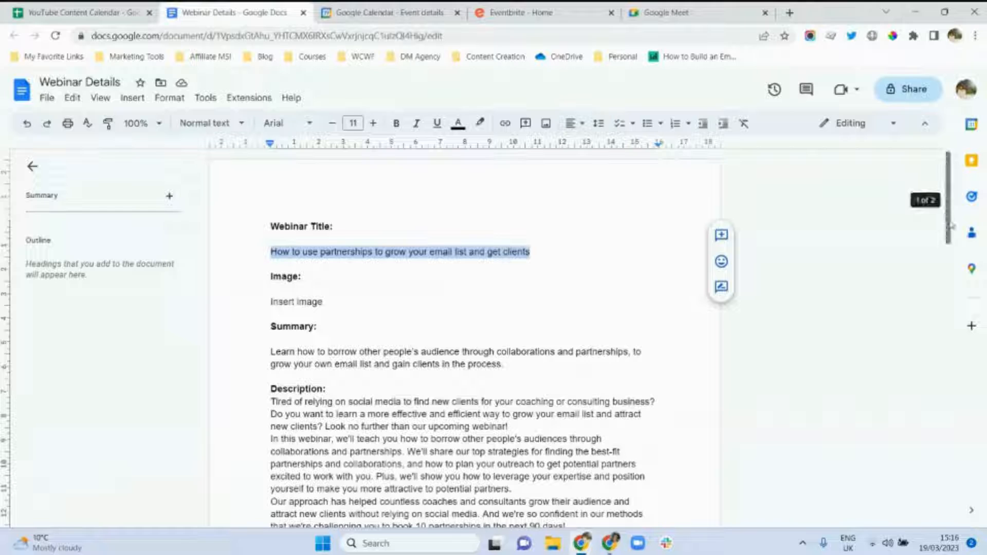
{"action": "left_click_drag", "start_coordinate": [952, 225], "coordinate": [924, 470]}
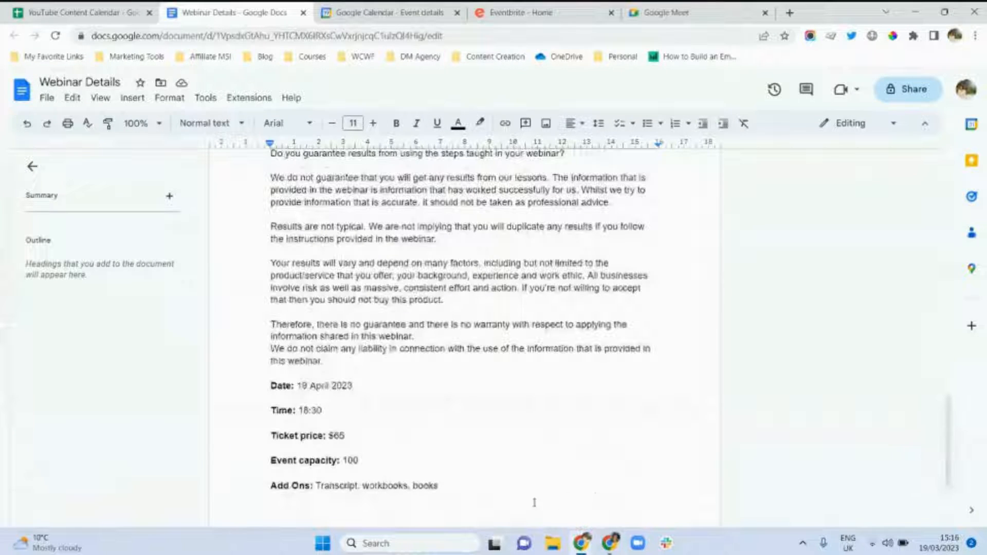
{"action": "left_click", "coordinate": [343, 9]}
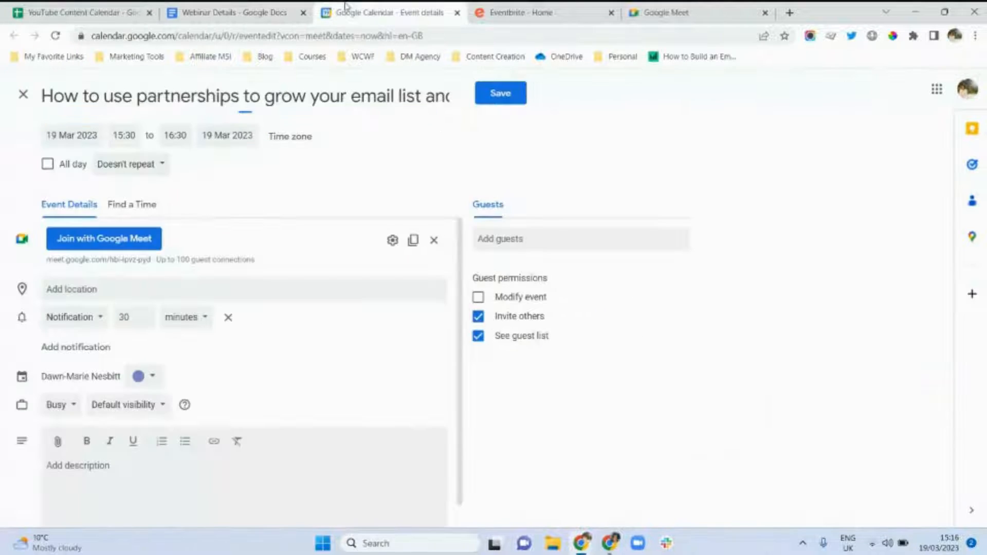
Set the event to 19 Apr 2023, 18:30–19:30, in United Kingdom Time.
{"action": "left_click", "coordinate": [72, 135]}
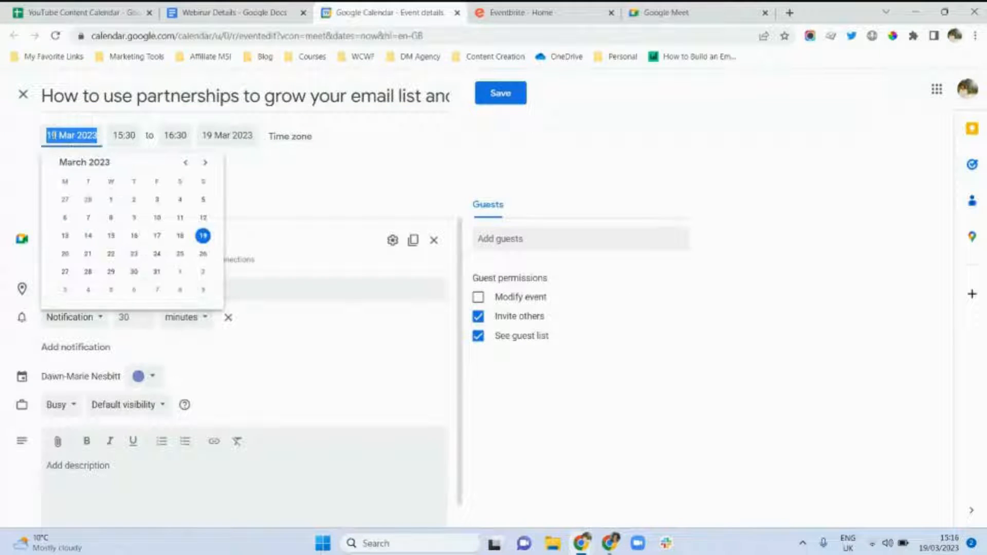
{"action": "left_click", "coordinate": [204, 162]}
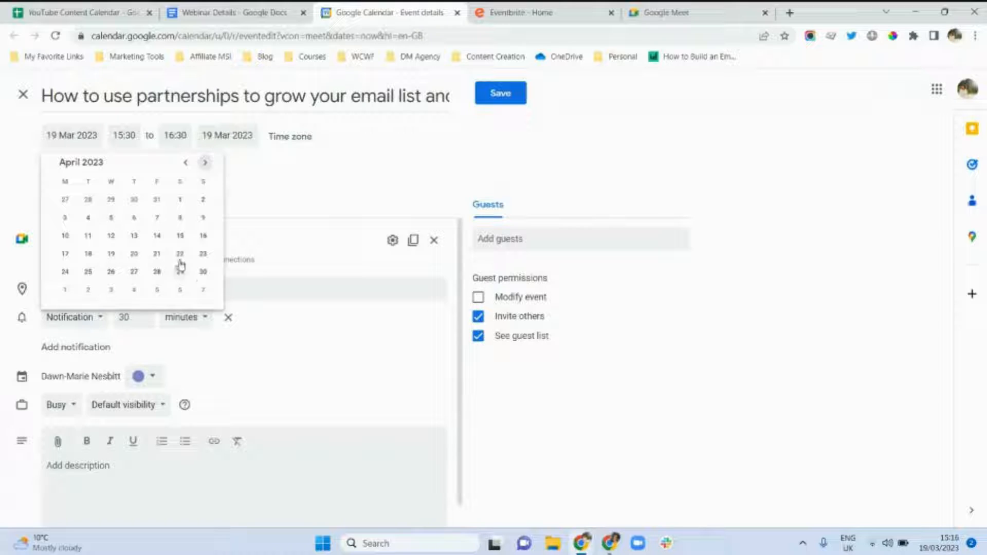
{"action": "left_click", "coordinate": [110, 253]}
{"action": "left_click", "coordinate": [120, 136]}
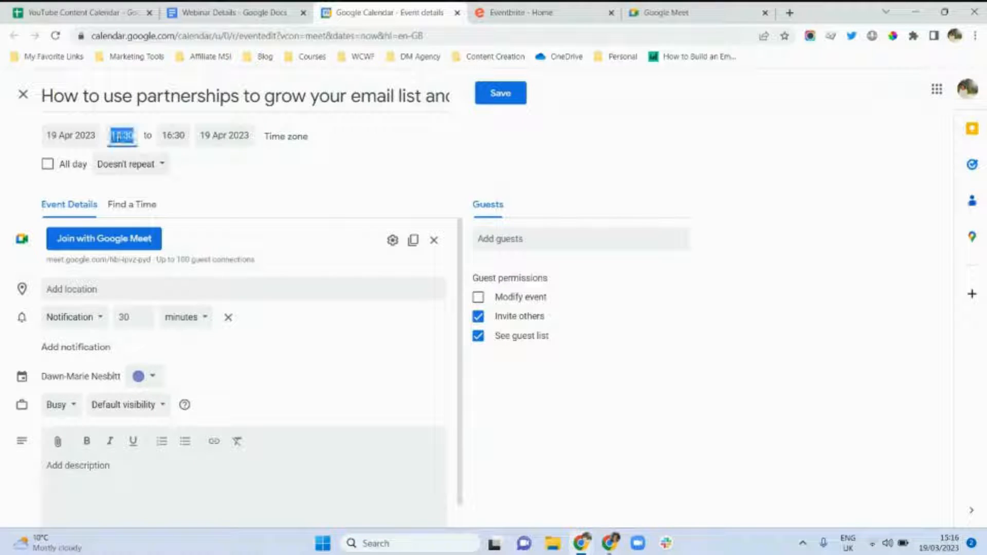
{"action": "left_click_drag", "start_coordinate": [224, 233], "coordinate": [227, 254]}
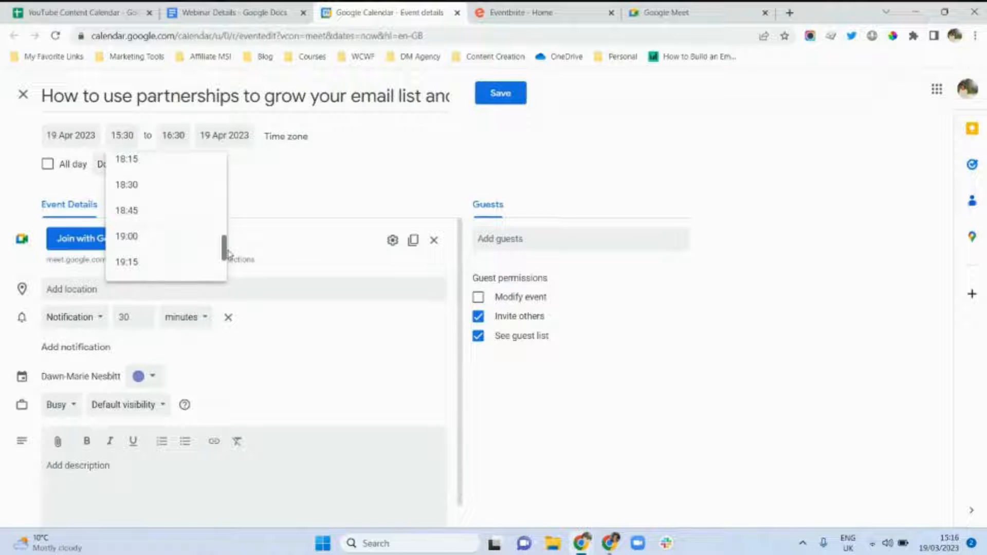
{"action": "left_click", "coordinate": [126, 193]}
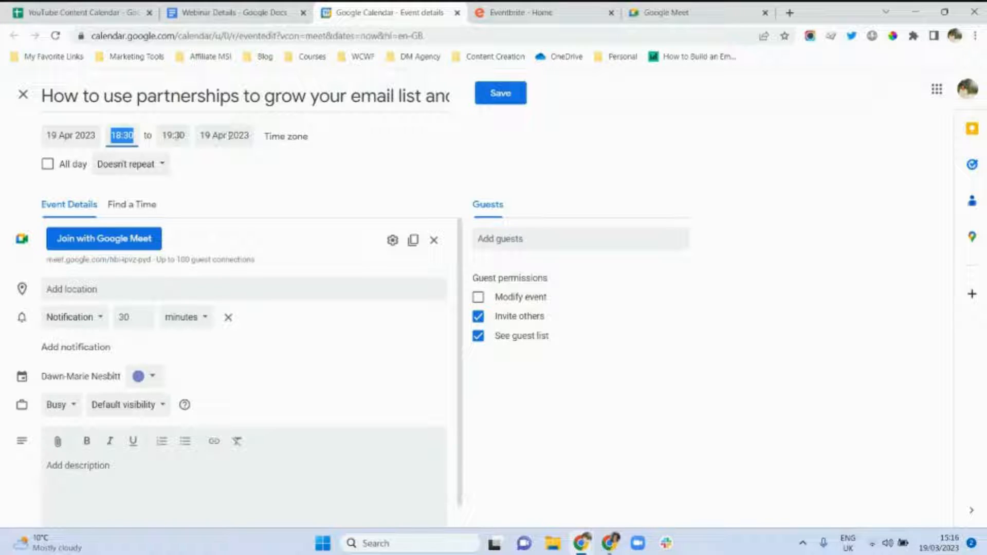
{"action": "left_click", "coordinate": [287, 137]}
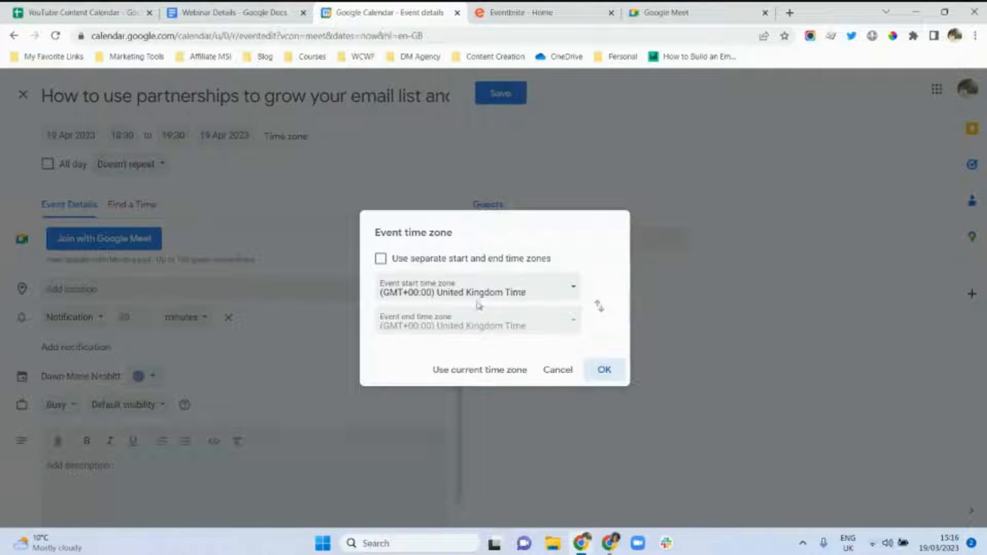
{"action": "left_click", "coordinate": [624, 369]}
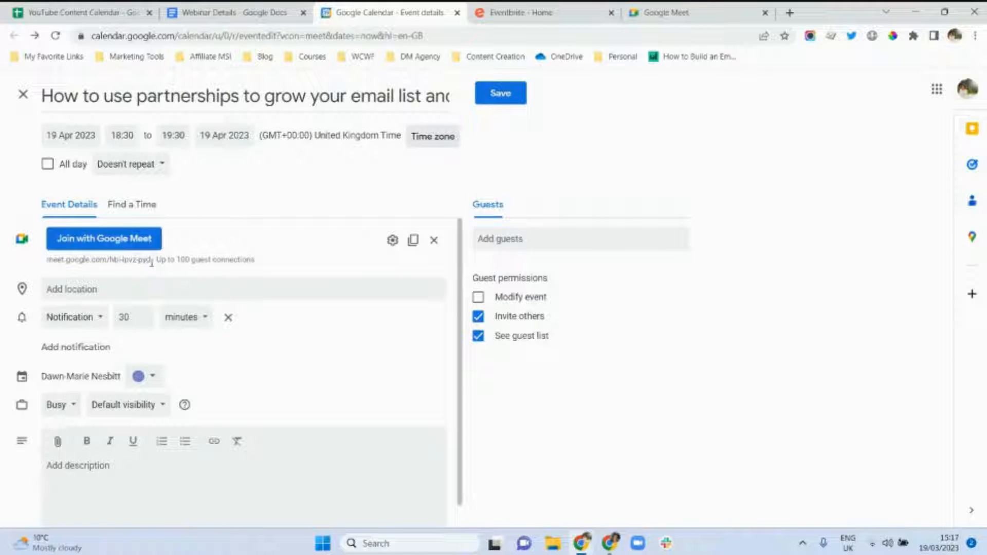
Select the Meet link, keep the 30-minute notification, and start the event description.
{"action": "left_click_drag", "start_coordinate": [150, 259], "coordinate": [50, 269]}
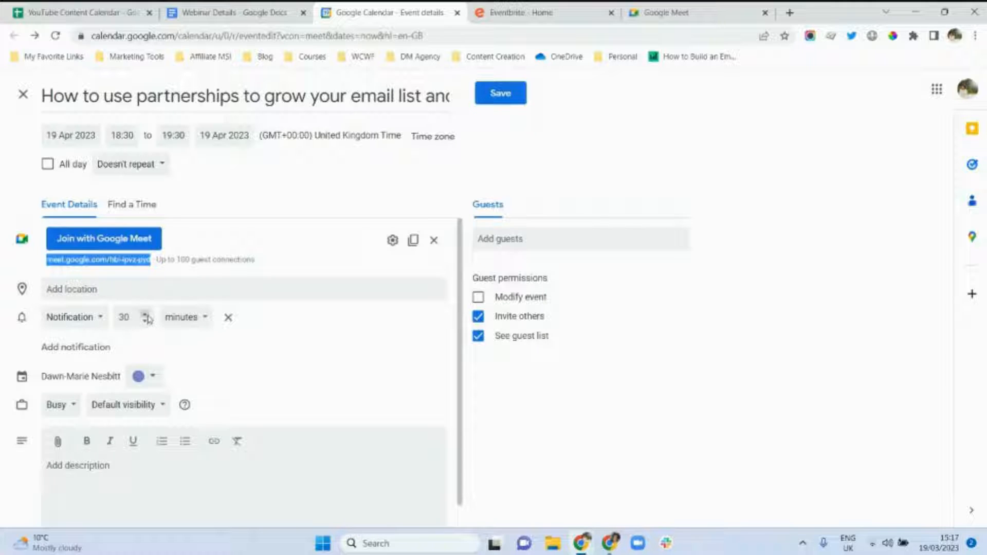
{"action": "left_click", "coordinate": [184, 321]}
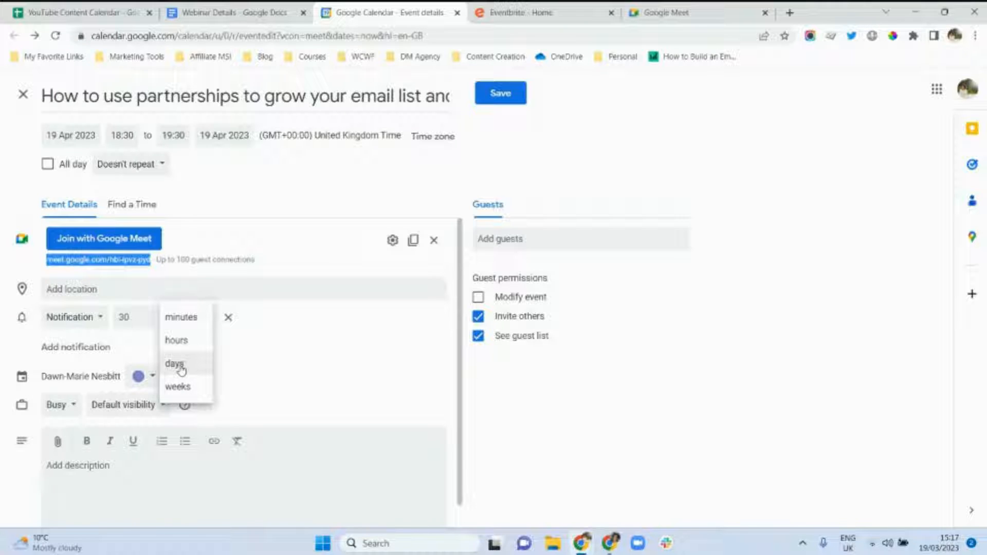
{"action": "left_click", "coordinate": [223, 343]}
{"action": "left_click", "coordinate": [75, 469]}
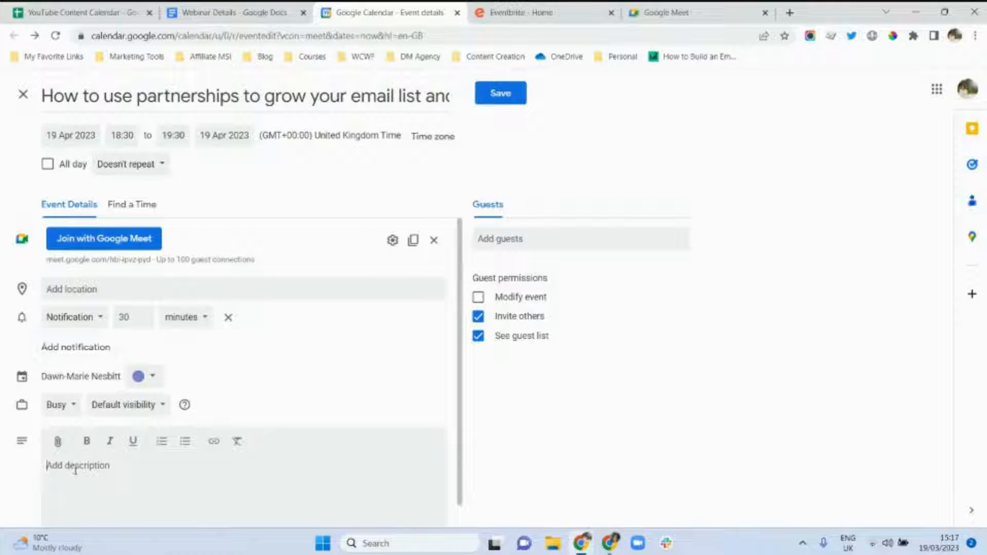
{"action": "left_click_drag", "start_coordinate": [460, 380], "coordinate": [461, 432]}
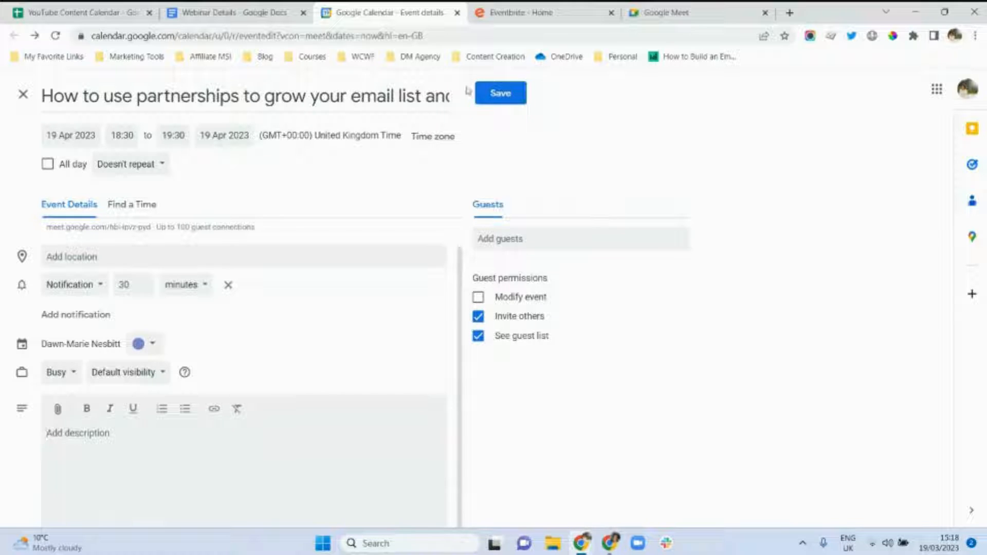
Save the webinar event and jump to the week of 19 April 2023.
{"action": "left_click", "coordinate": [503, 99]}
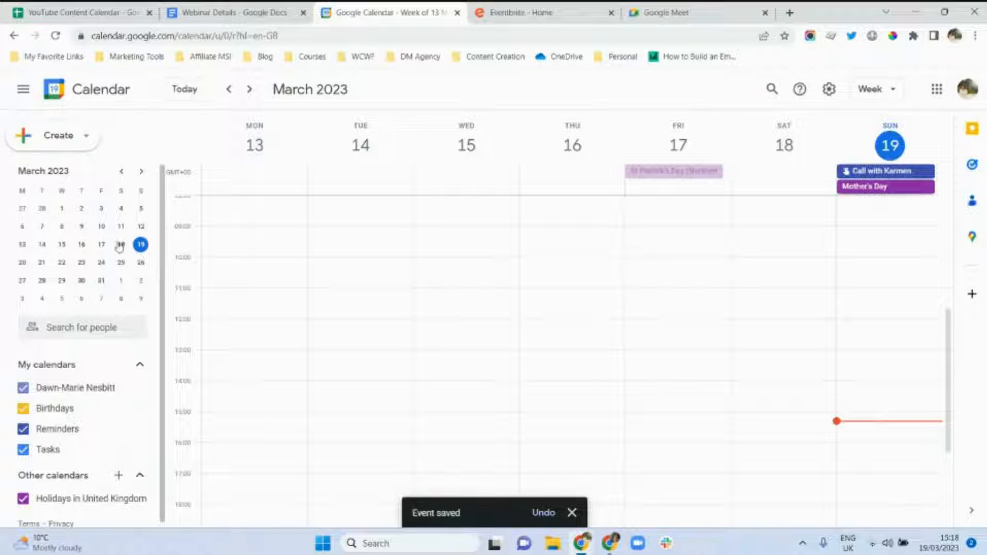
{"action": "left_click", "coordinate": [142, 173]}
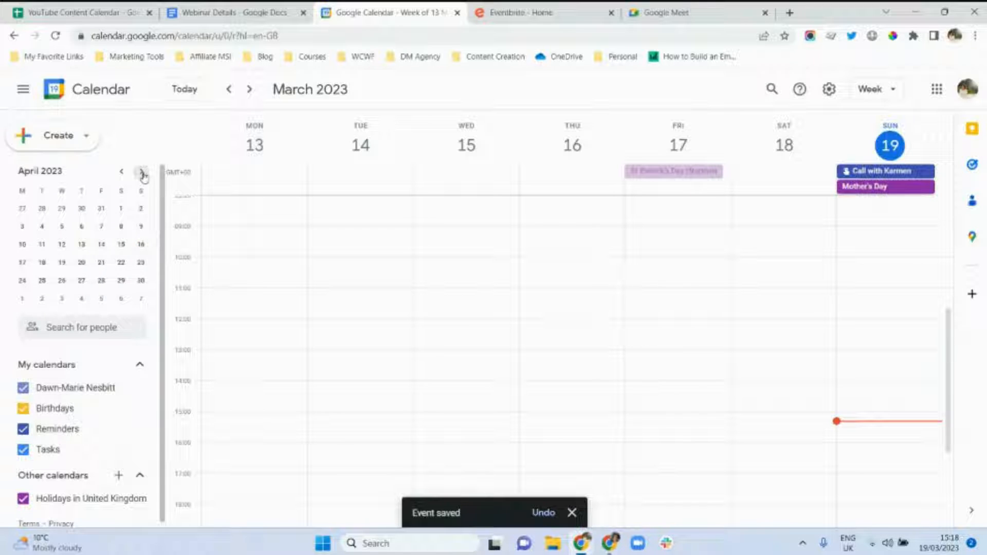
{"action": "left_click", "coordinate": [62, 263]}
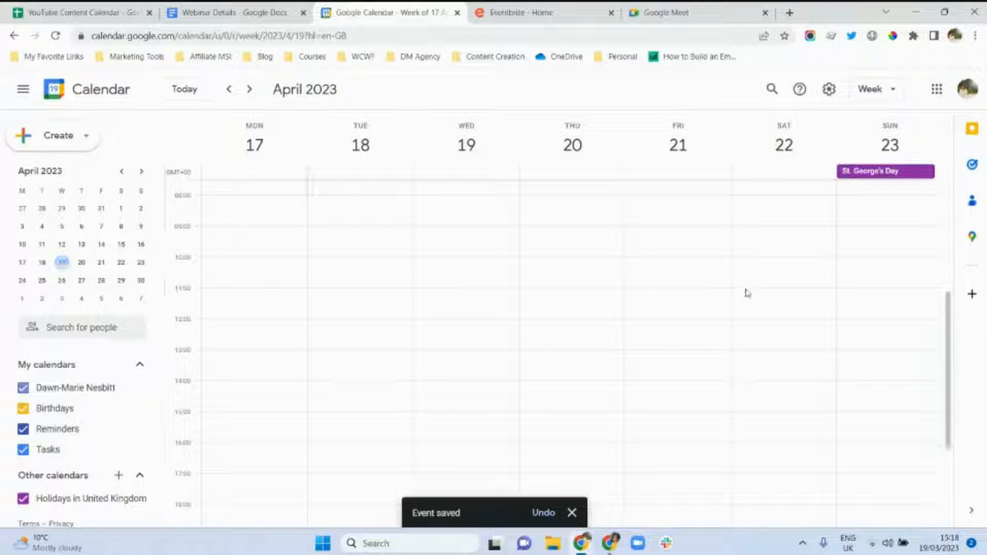
Open the saved webinar event and copy its Google Meet link.
{"action": "left_click_drag", "start_coordinate": [948, 369], "coordinate": [951, 463]}
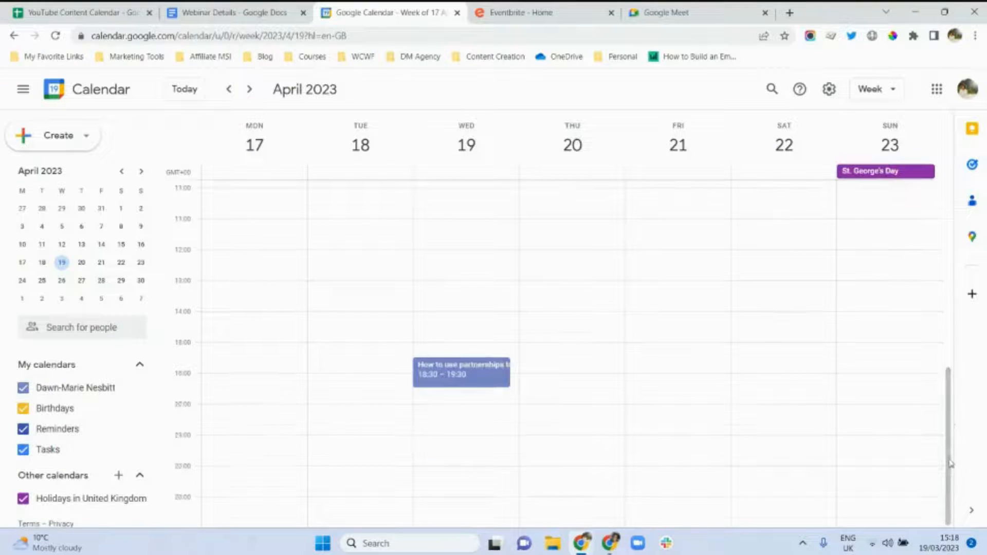
{"action": "left_click", "coordinate": [472, 377]}
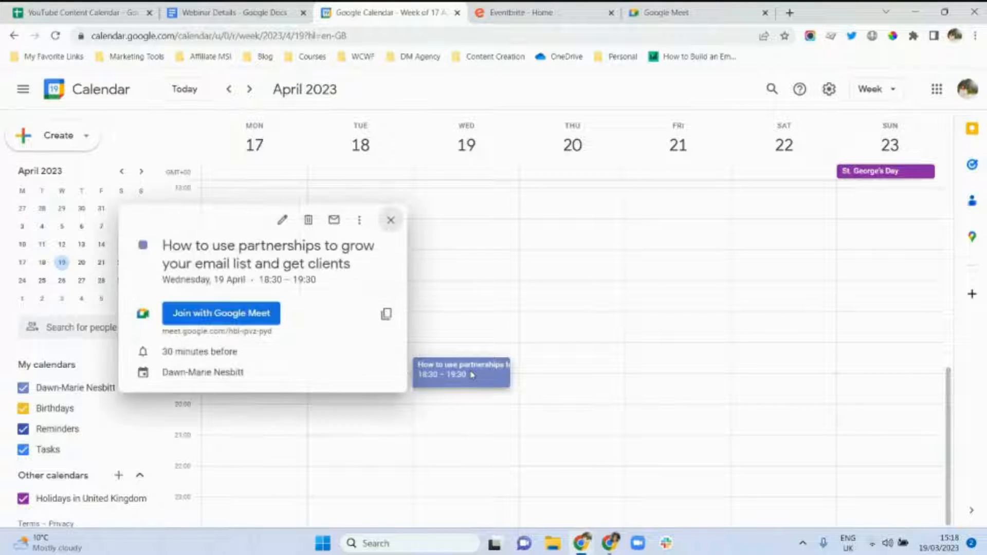
{"action": "left_click", "coordinate": [387, 314]}
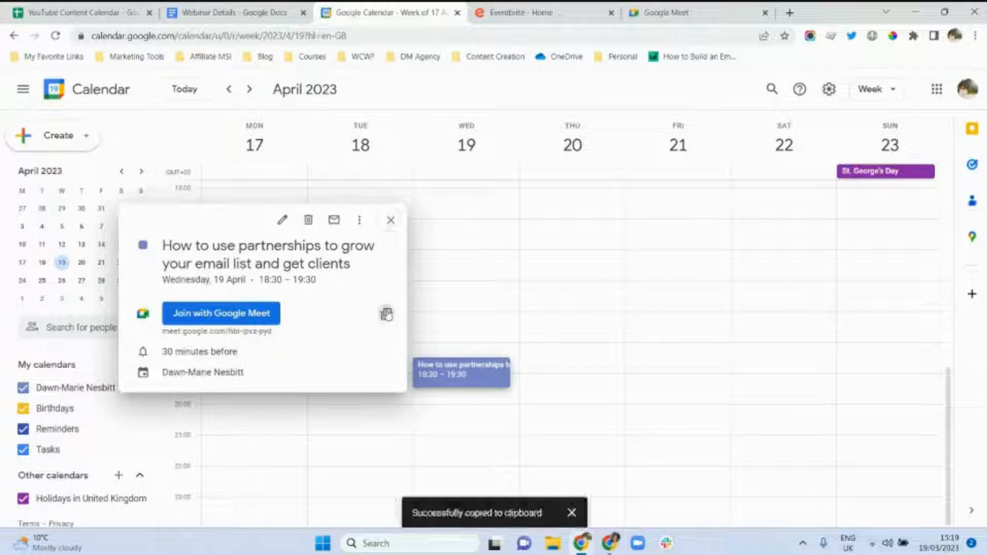
{"action": "left_click", "coordinate": [235, 9]}
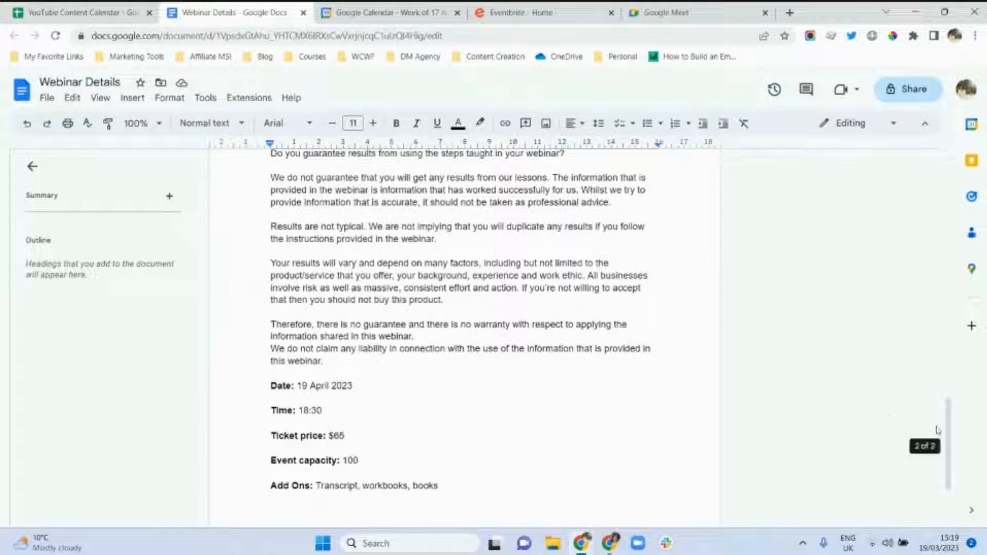
Paste the Google Meet link below the Time line in the Webinar Details doc.
{"action": "left_click", "coordinate": [363, 392]}
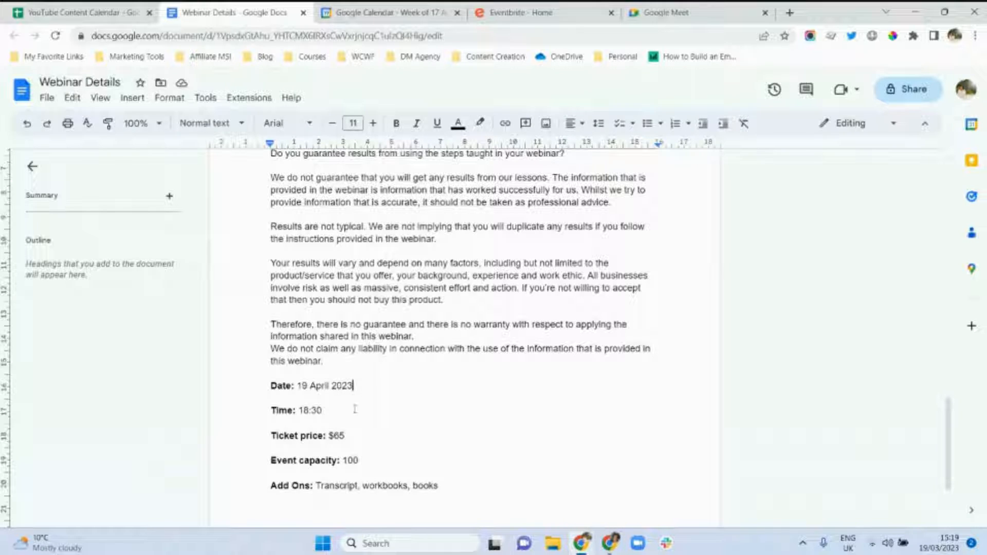
{"action": "left_click", "coordinate": [350, 411]}
{"action": "key", "text": "ctrl+v"}
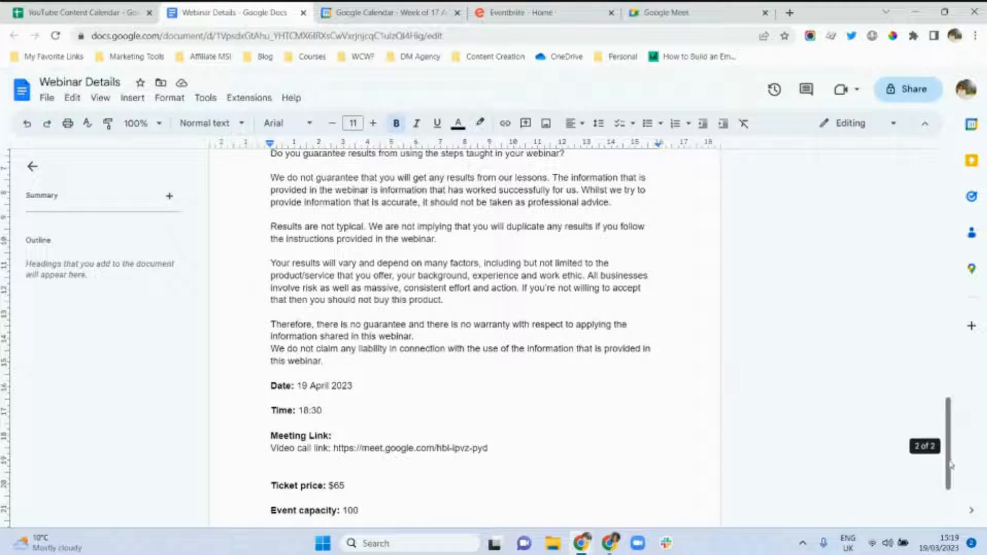
{"action": "left_click_drag", "start_coordinate": [949, 469], "coordinate": [950, 221]}
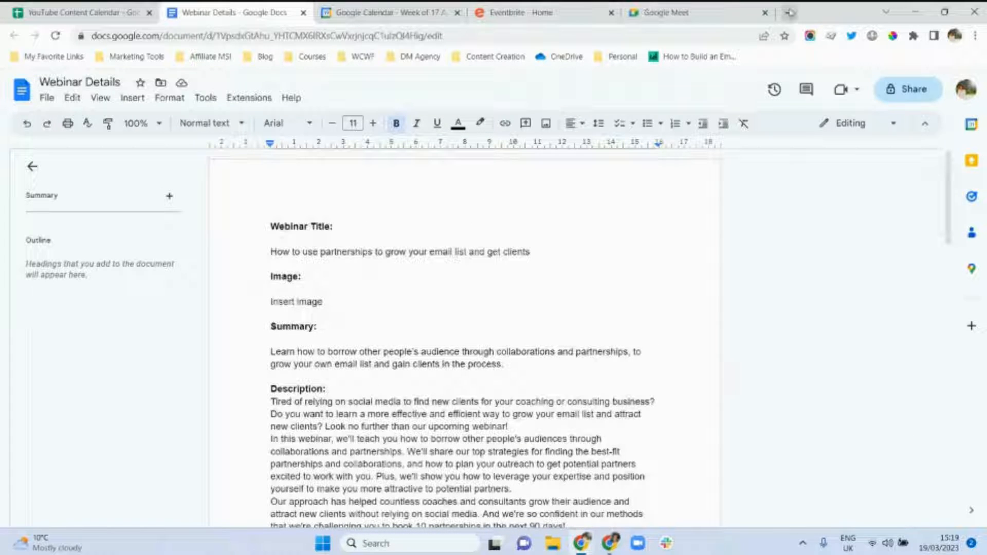
{"action": "left_click", "coordinate": [790, 13]}
Go to eventbrite.co.uk, trimming the suggested address back to the home page.
{"action": "type", "text": "e"}
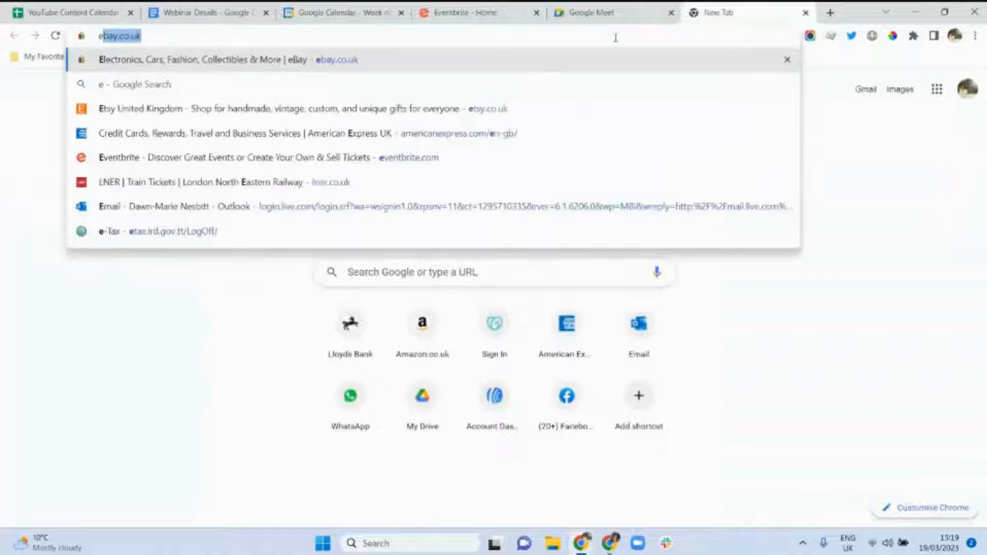
{"action": "type", "text": "vent"}
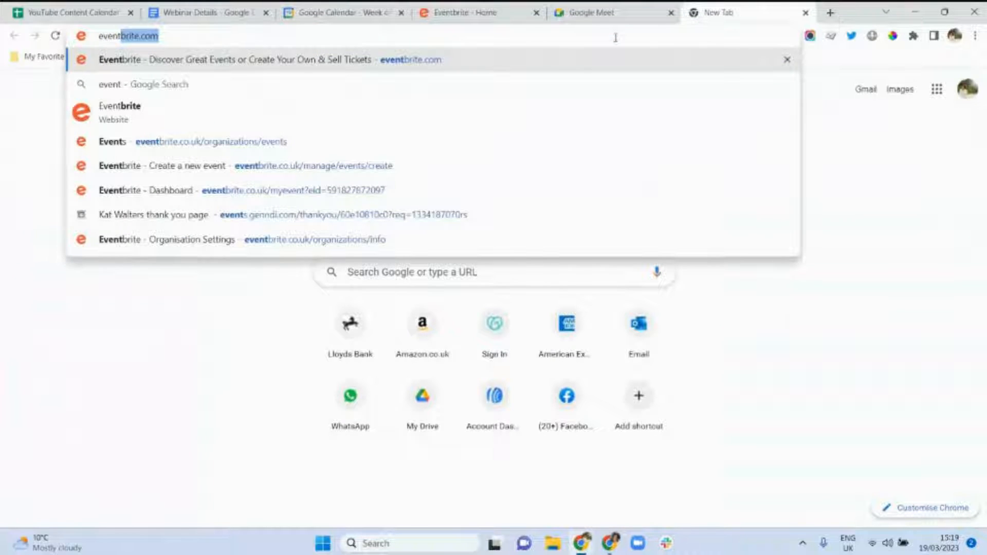
{"action": "type", "text": "brite.co.uk"}
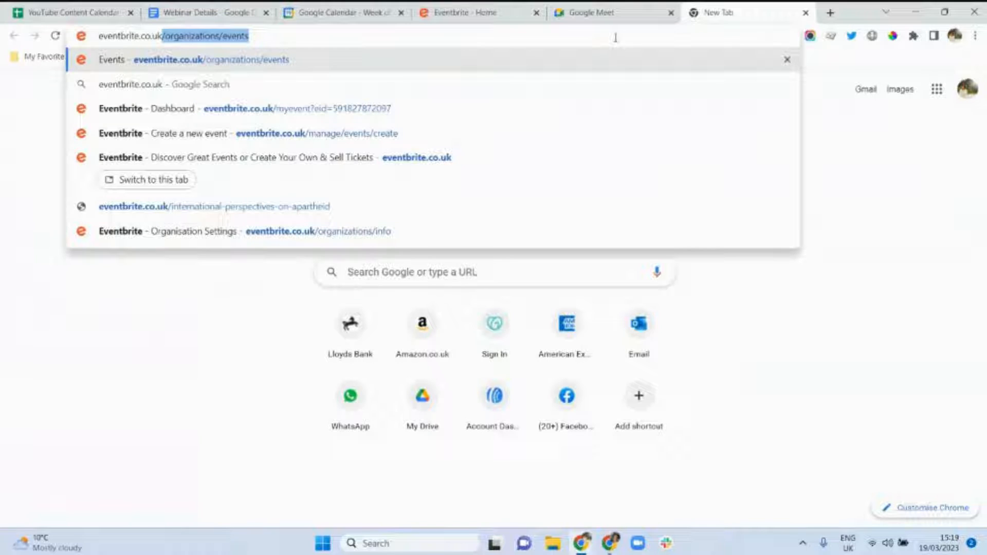
{"action": "key", "text": "Right"}
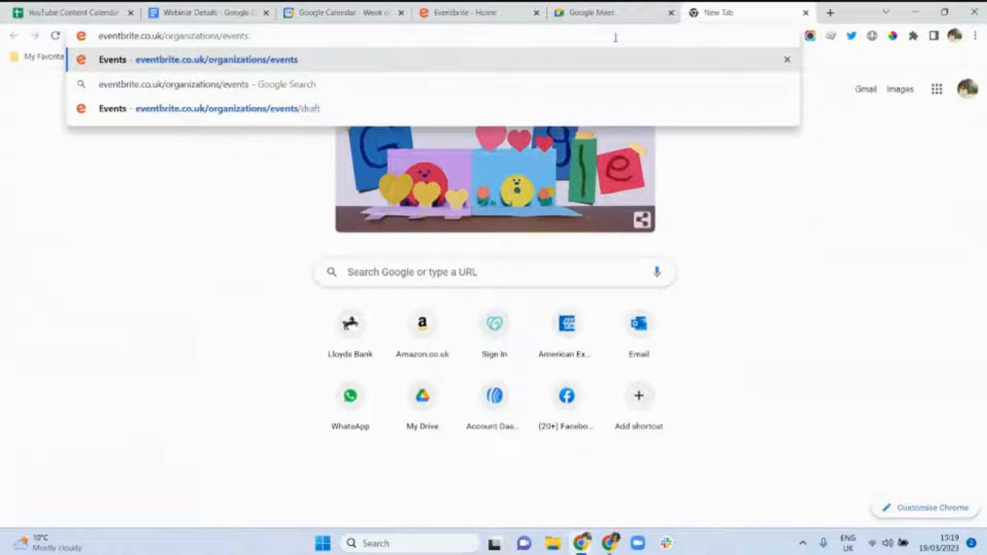
{"action": "key", "text": "BackSpace"}
{"action": "key", "text": "BackSpace"}
{"action": "key", "text": "BackSpace"}
{"action": "key", "text": "BackSpace"}
{"action": "key", "text": "BackSpace"}
{"action": "key", "text": "BackSpace"}
{"action": "key", "text": "BackSpace"}
{"action": "key", "text": "BackSpace"}
{"action": "key", "text": "BackSpace"}
{"action": "key", "text": "BackSpace"}
{"action": "key", "text": "BackSpace"}
{"action": "key", "text": "BackSpace"}
{"action": "key", "text": "BackSpace"}
{"action": "key", "text": "BackSpace"}
{"action": "key", "text": "BackSpace"}
{"action": "key", "text": "BackSpace"}
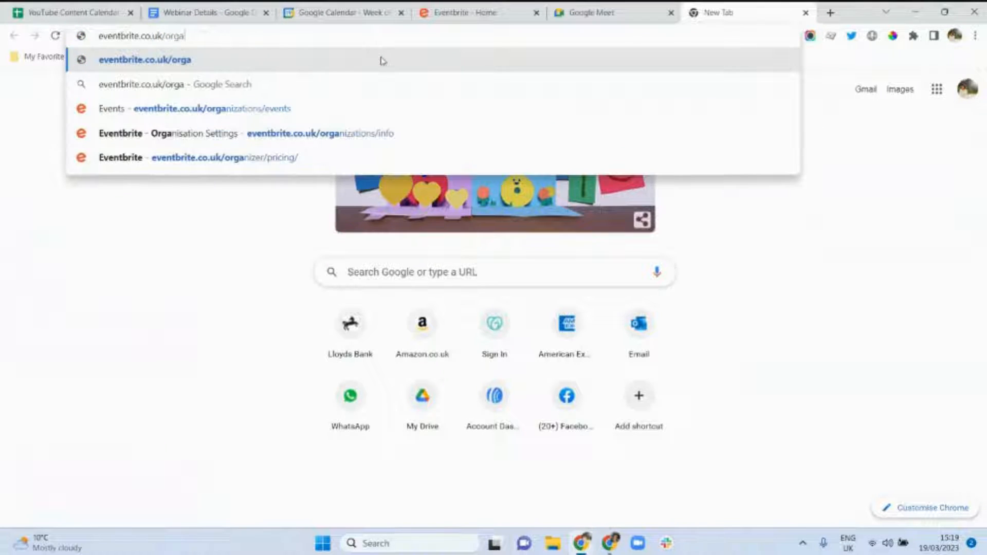
{"action": "key", "text": "BackSpace"}
{"action": "key", "text": "BackSpace"}
{"action": "key", "text": "BackSpace"}
{"action": "key", "text": "BackSpace"}
{"action": "key", "text": "Return"}
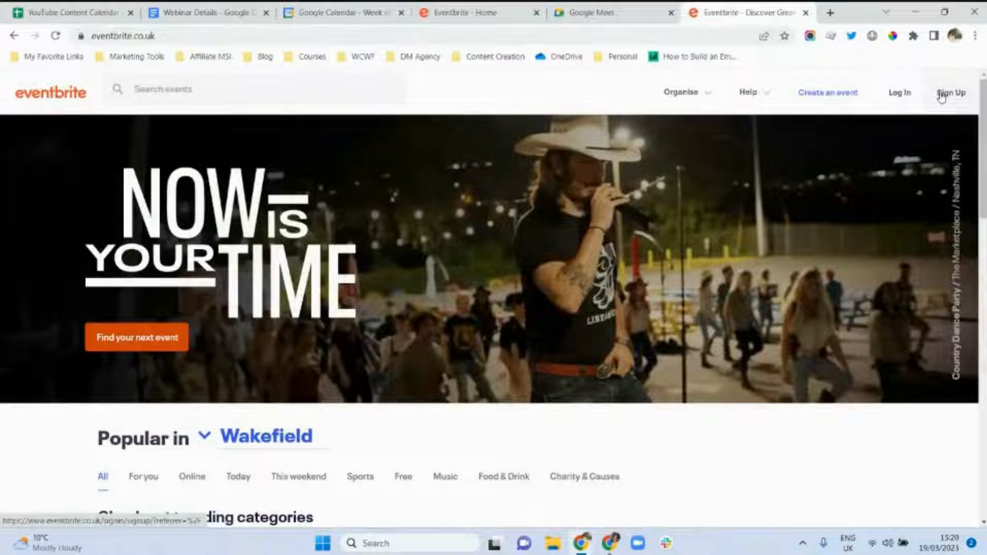
Back out of Sign Up and log in to the Eventbrite account with saved credentials.
{"action": "left_click", "coordinate": [942, 96]}
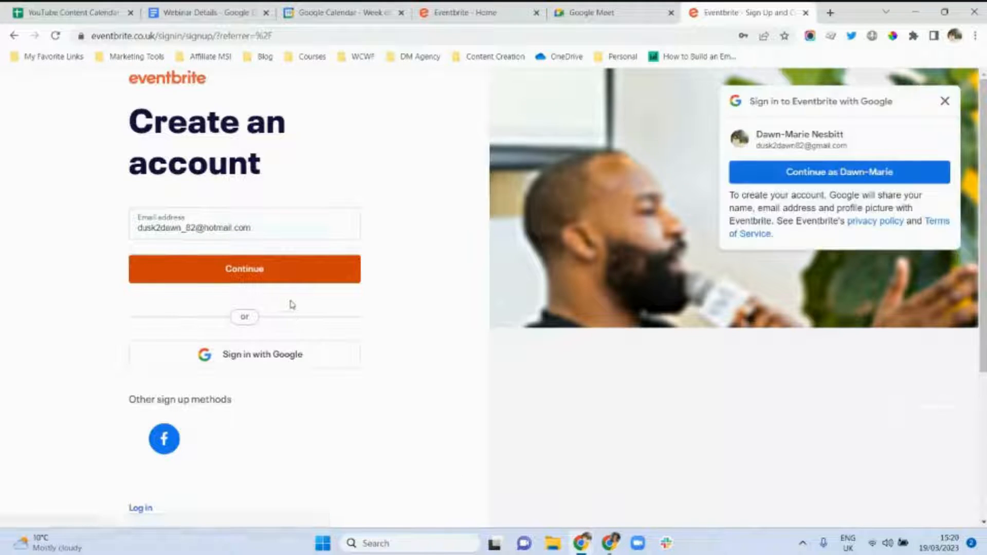
{"action": "left_click", "coordinate": [12, 36]}
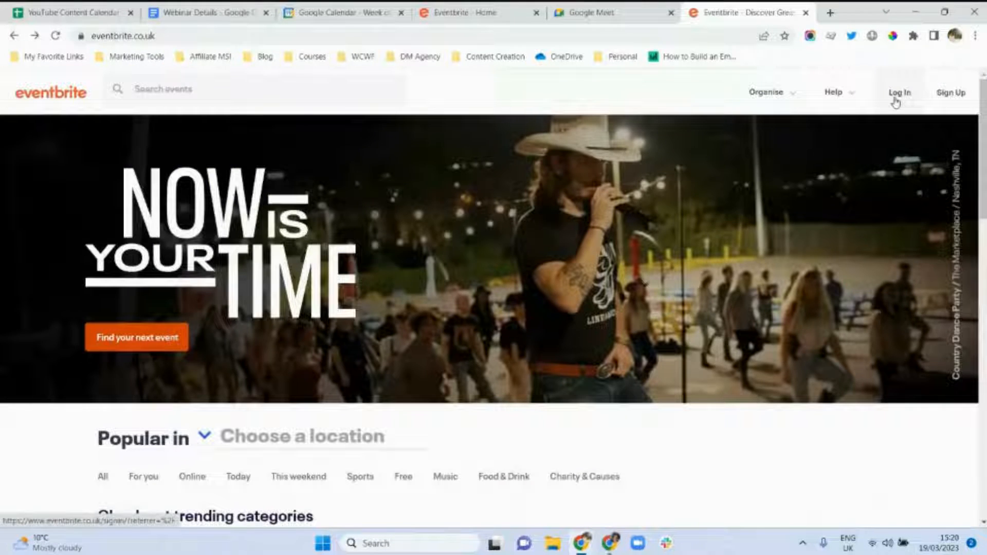
{"action": "left_click", "coordinate": [897, 97]}
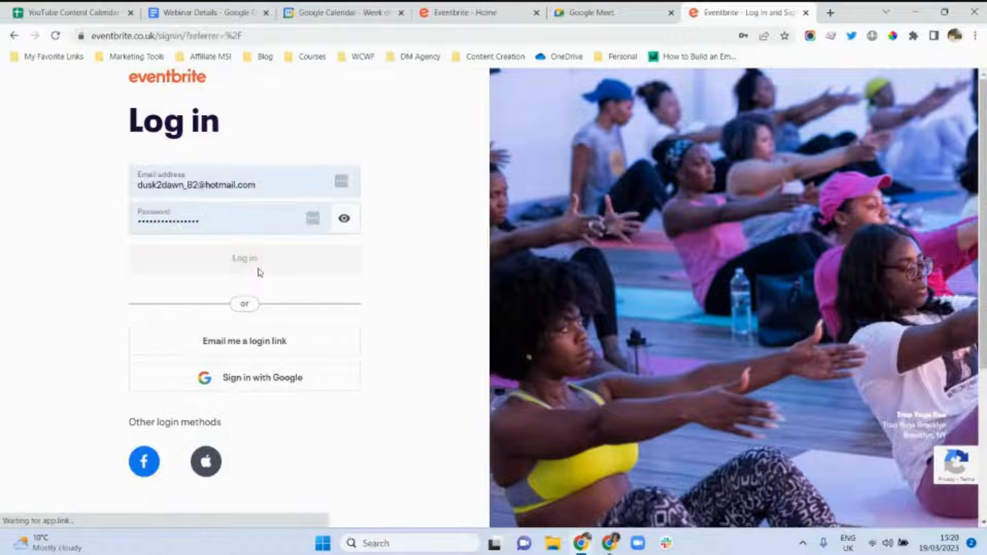
{"action": "left_click", "coordinate": [260, 271]}
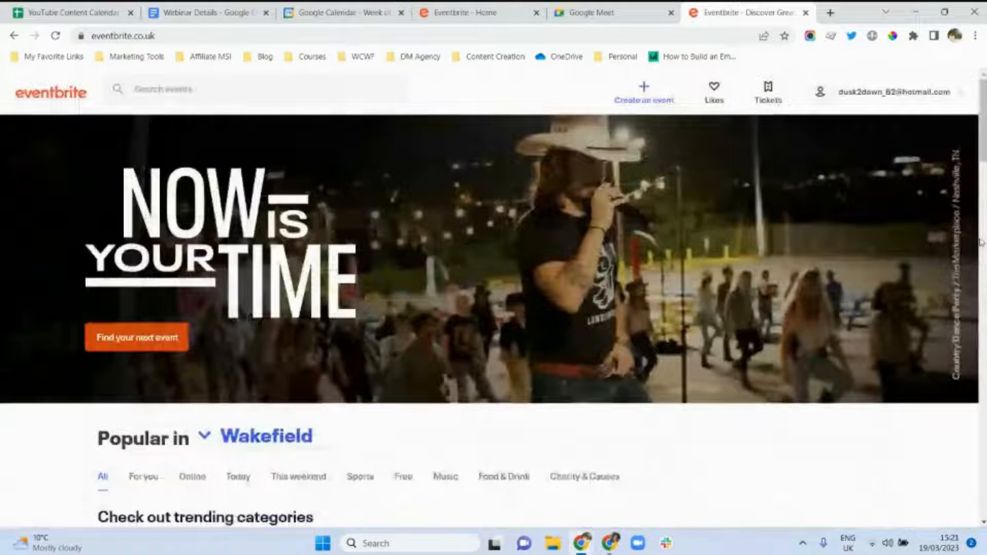
{"action": "left_click_drag", "start_coordinate": [985, 160], "coordinate": [984, 367]}
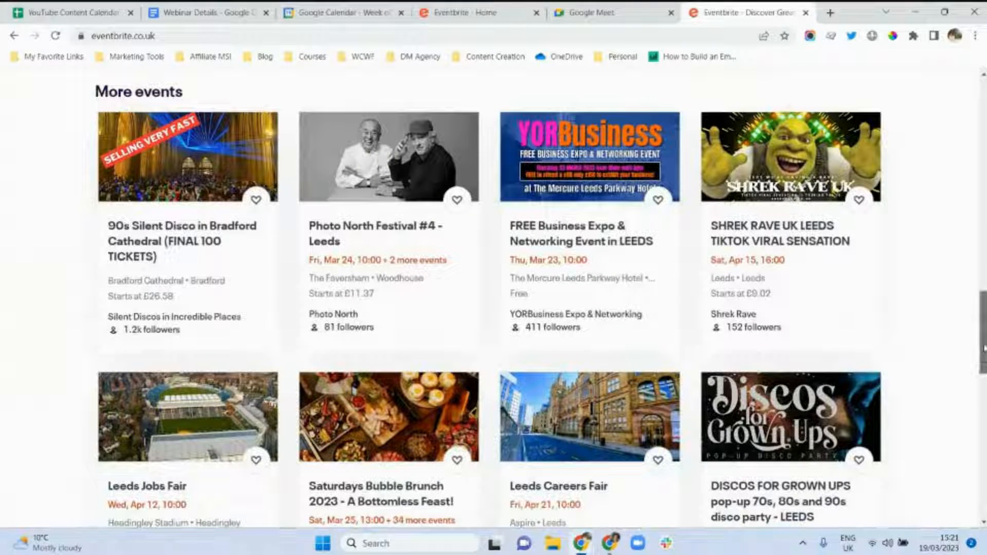
{"action": "left_click_drag", "start_coordinate": [983, 348], "coordinate": [966, 133]}
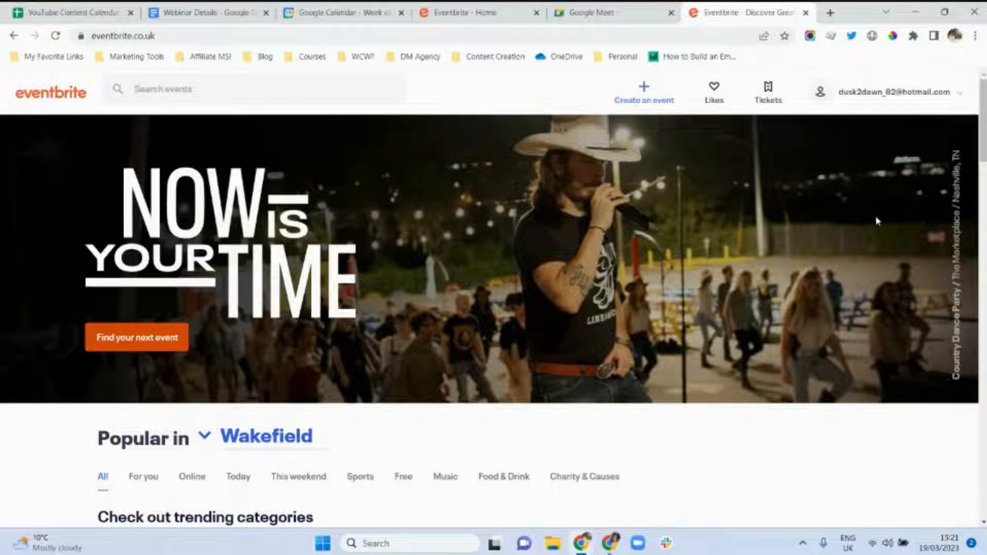
Create a new event and paste the webinar title from the Webinar Details doc as Event Title.
{"action": "left_click", "coordinate": [647, 103]}
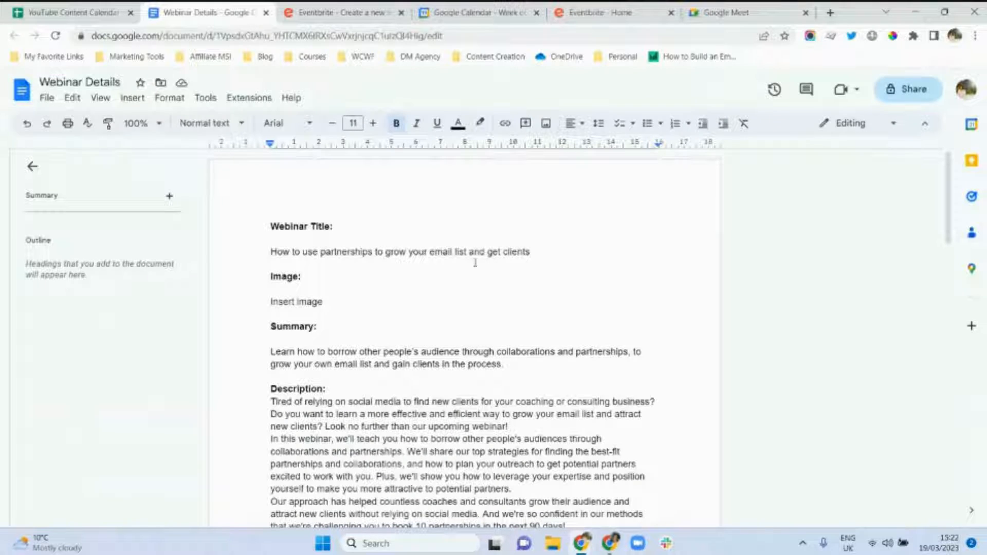
{"action": "left_click", "coordinate": [343, 11]}
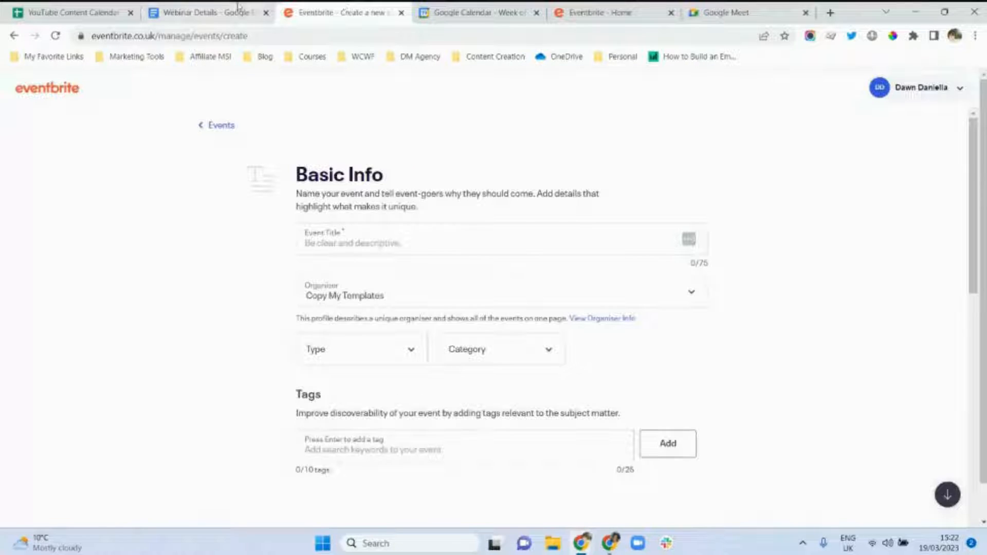
{"action": "left_click", "coordinate": [217, 7]}
{"action": "left_click_drag", "start_coordinate": [536, 252], "coordinate": [253, 252]}
{"action": "key", "text": "ctrl+c"}
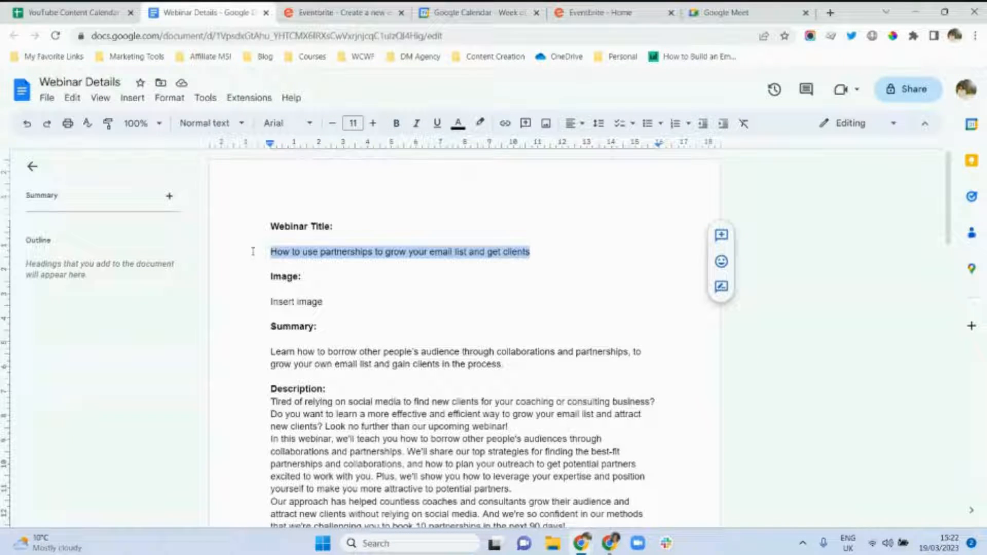
{"action": "left_click", "coordinate": [352, 12]}
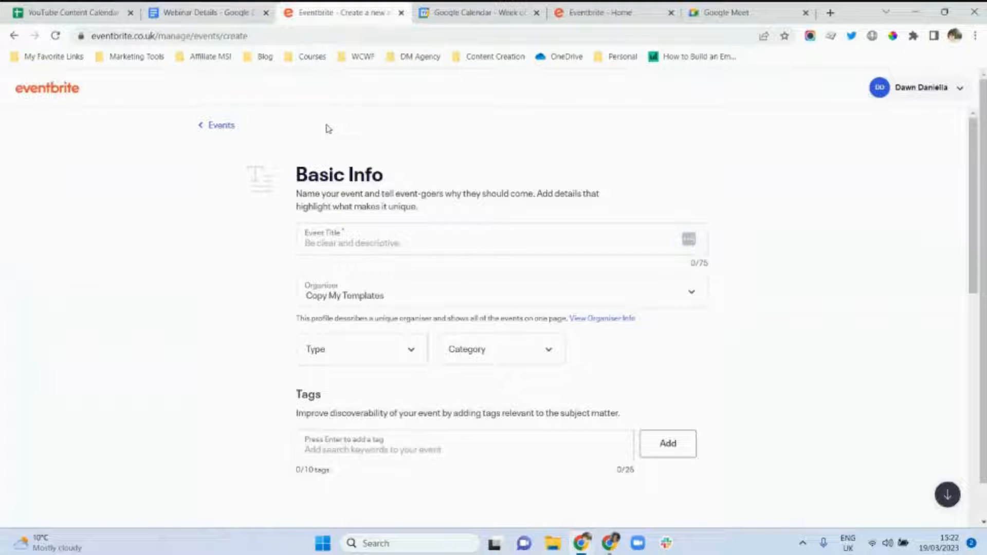
{"action": "left_click", "coordinate": [325, 246]}
{"action": "key", "text": "ctrl+v"}
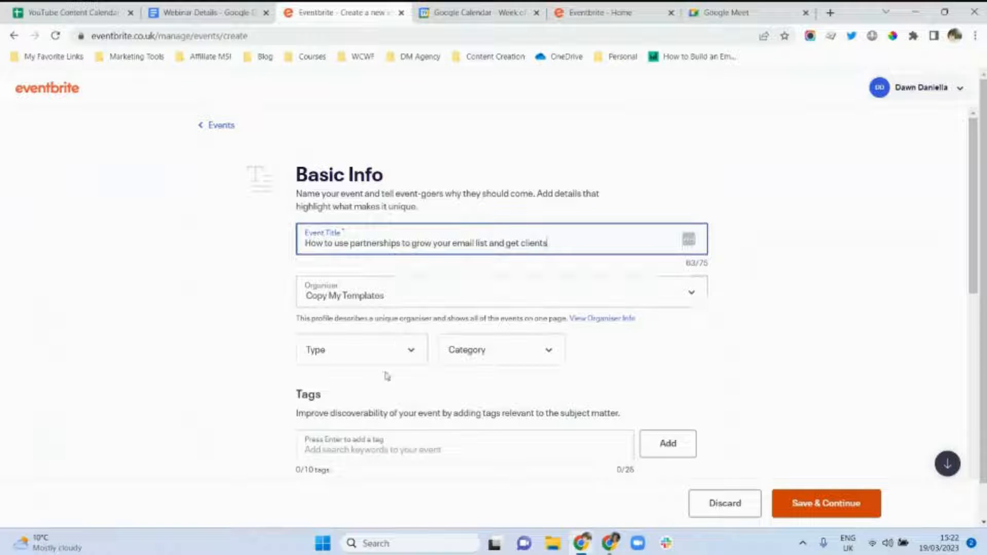
Set Type to Course, Training or Workshop, Category to Business & Professional, Sub-category to Sales & Marketing.
{"action": "left_click", "coordinate": [419, 350]}
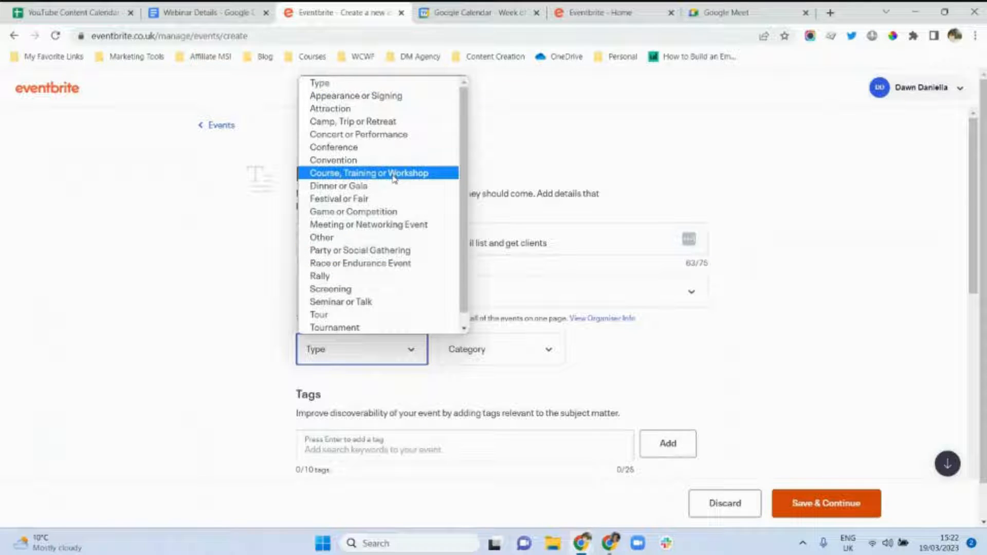
{"action": "scroll", "coordinate": [429, 306], "scroll_direction": "down", "scroll_amount": 1}
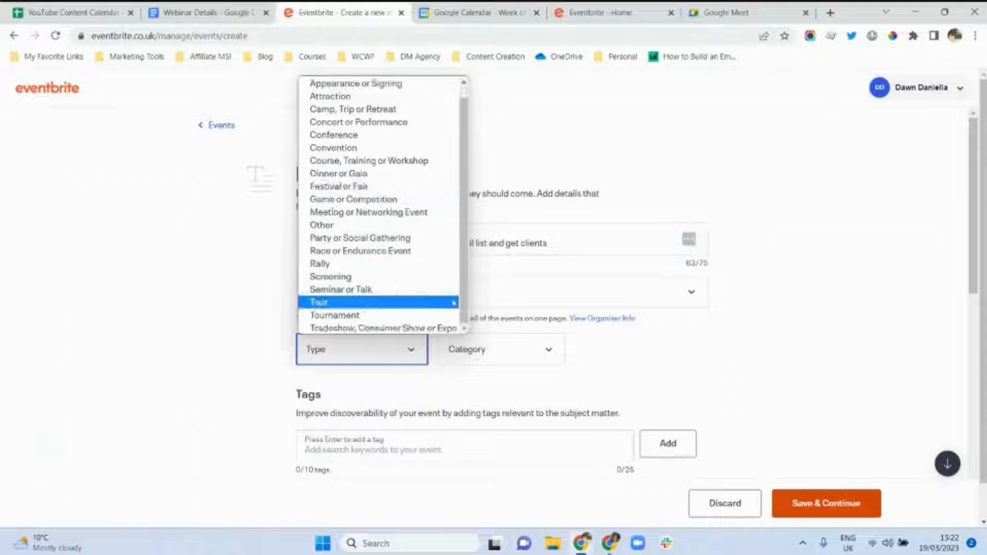
{"action": "left_click_drag", "start_coordinate": [464, 302], "coordinate": [471, 222]}
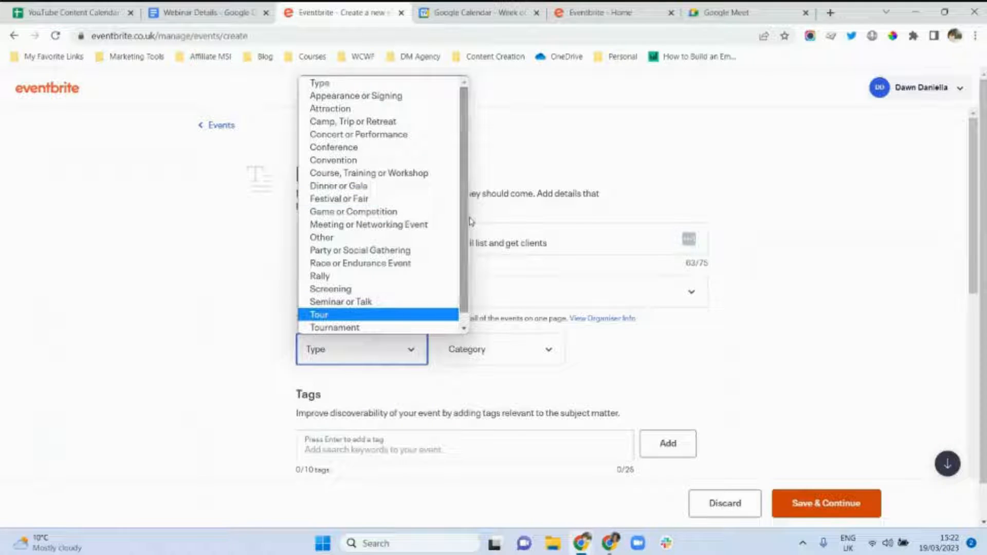
{"action": "left_click", "coordinate": [388, 177]}
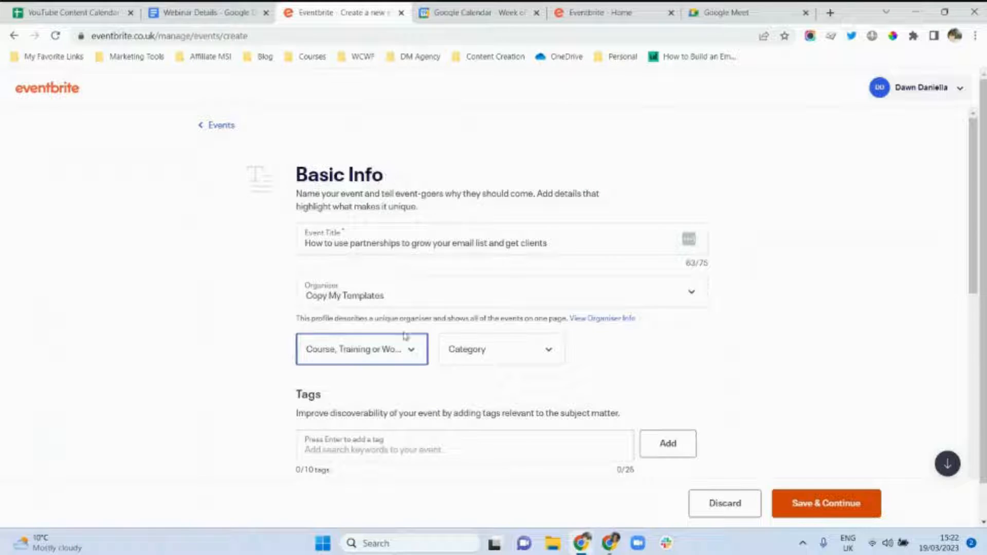
{"action": "left_click", "coordinate": [552, 355]}
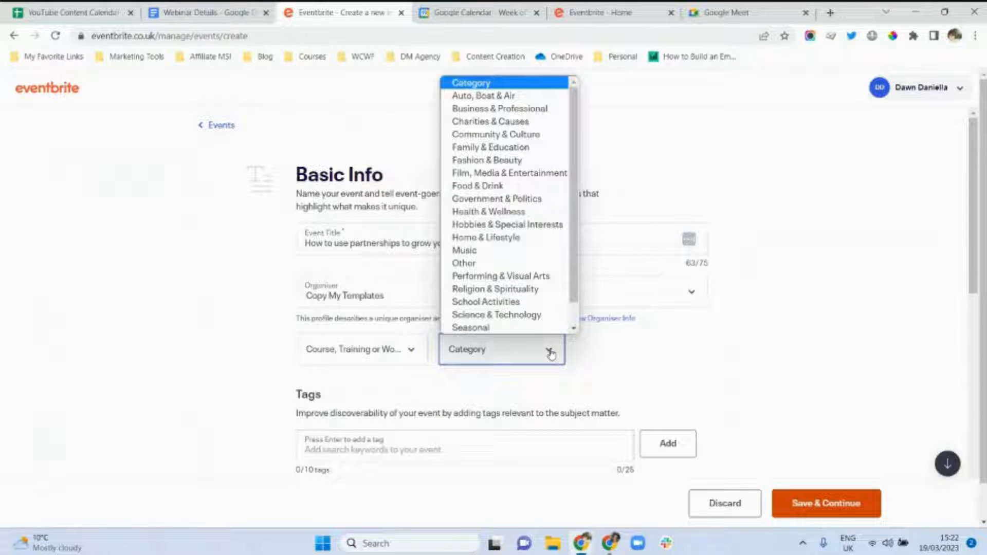
{"action": "left_click", "coordinate": [486, 109]}
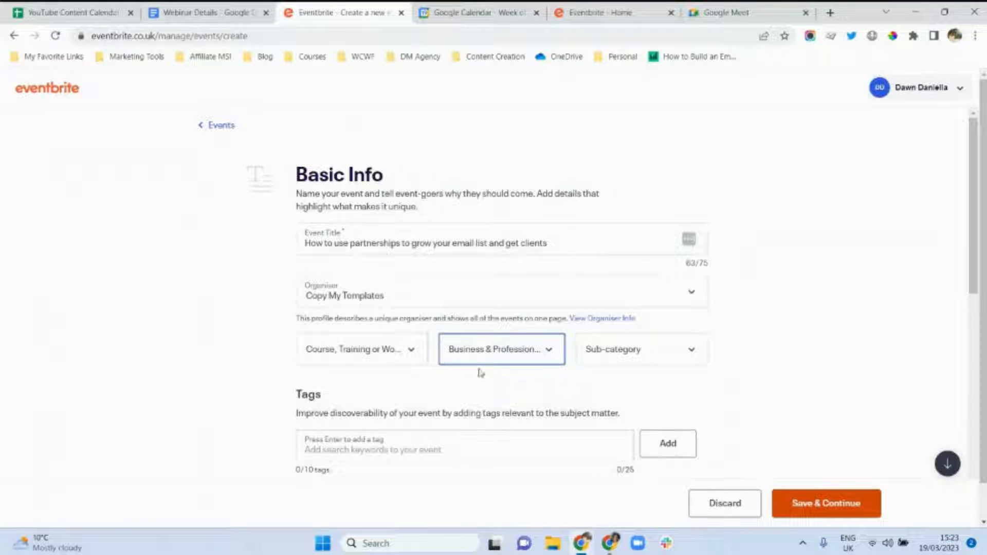
{"action": "left_click", "coordinate": [691, 357]}
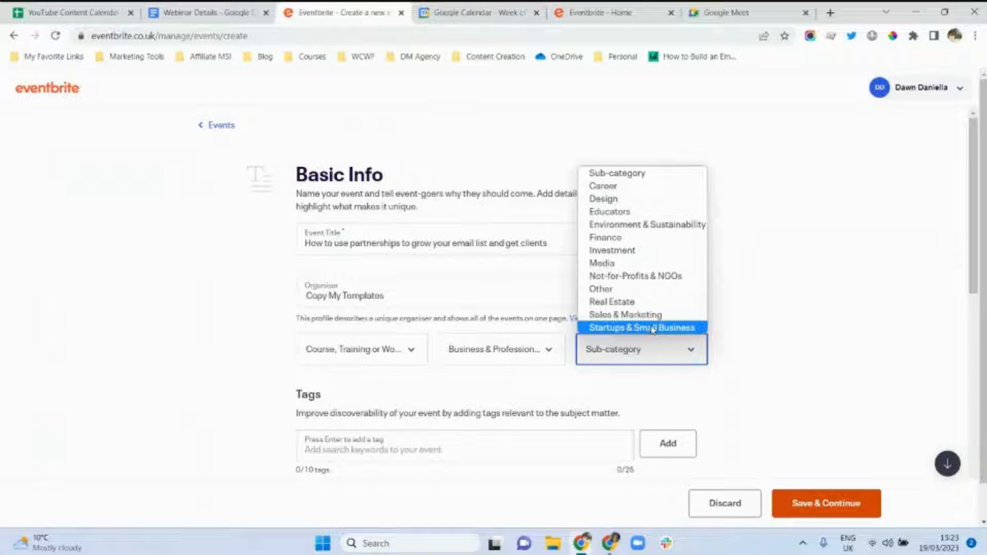
{"action": "left_click", "coordinate": [636, 315]}
{"action": "scroll", "coordinate": [978, 335], "scroll_direction": "down", "scroll_amount": 3}
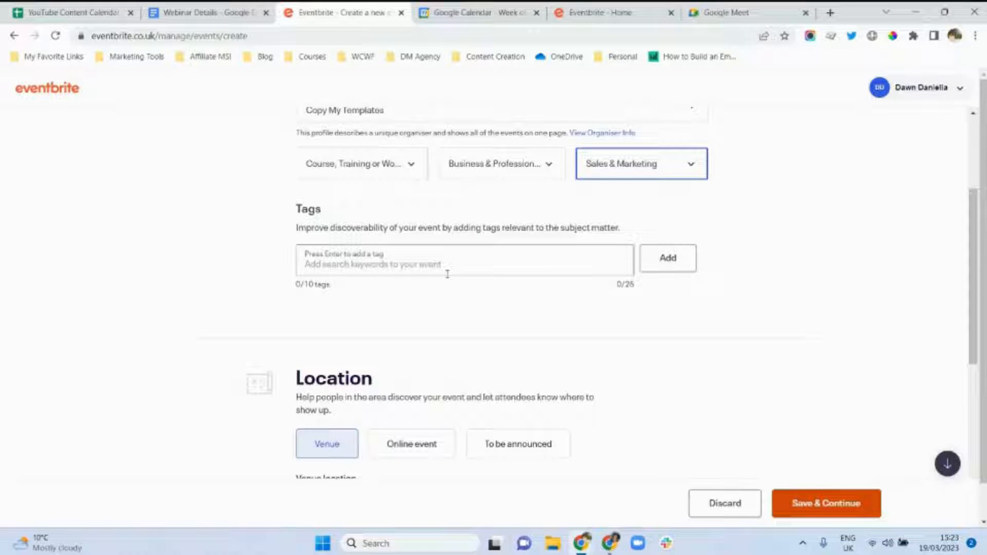
Add the 'marketing' tag and set the event location to Online event.
{"action": "left_click", "coordinate": [318, 263]}
{"action": "type", "text": "marketing"}
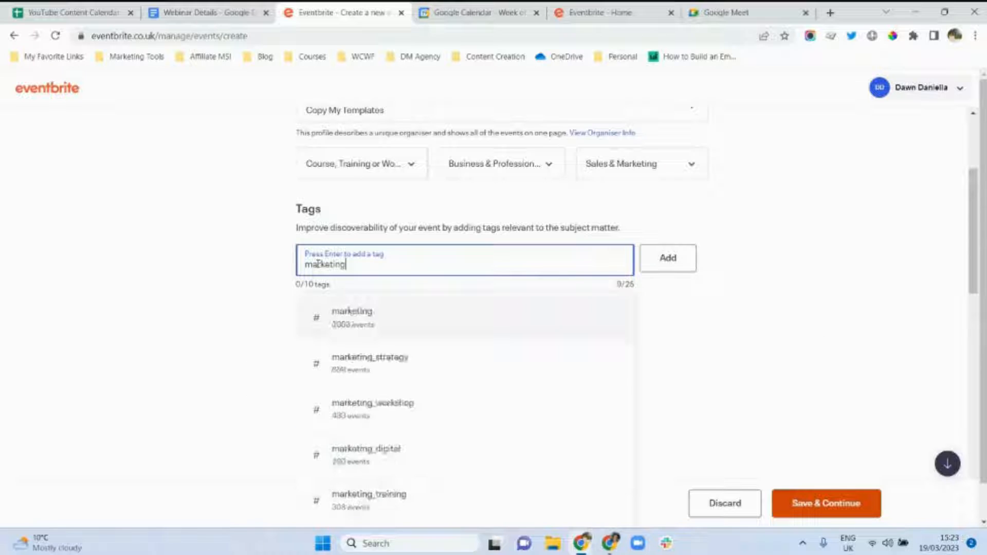
{"action": "left_click", "coordinate": [353, 312]}
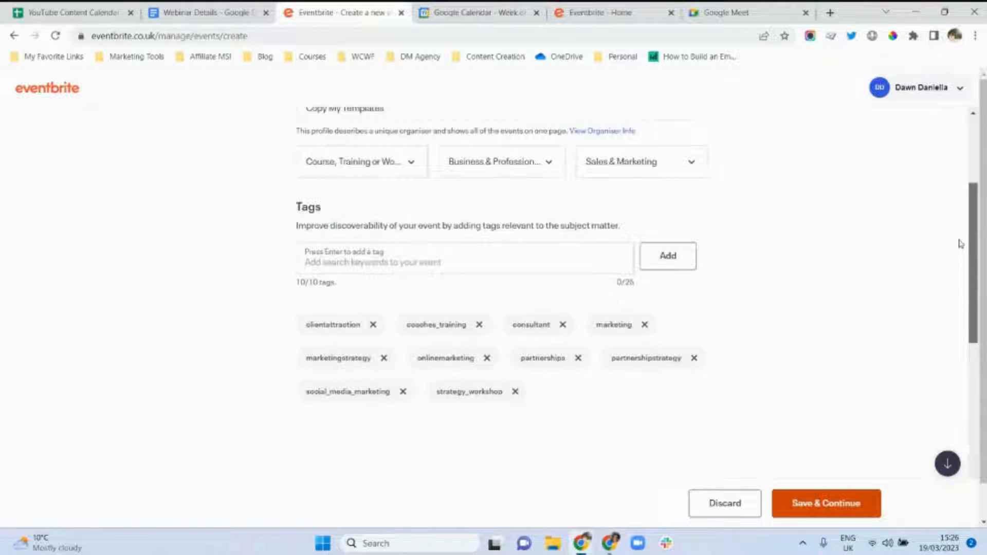
{"action": "left_click_drag", "start_coordinate": [960, 244], "coordinate": [963, 363]}
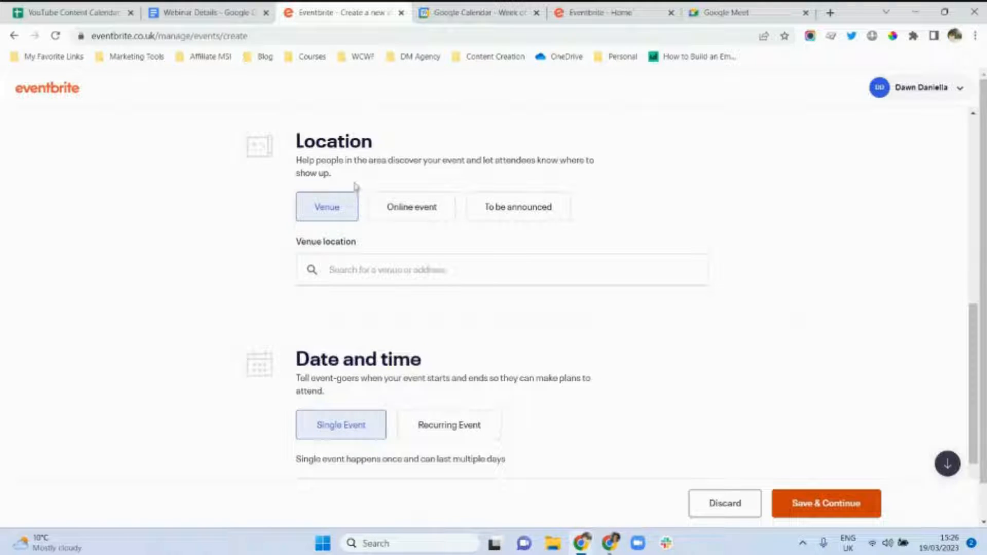
{"action": "left_click", "coordinate": [390, 210]}
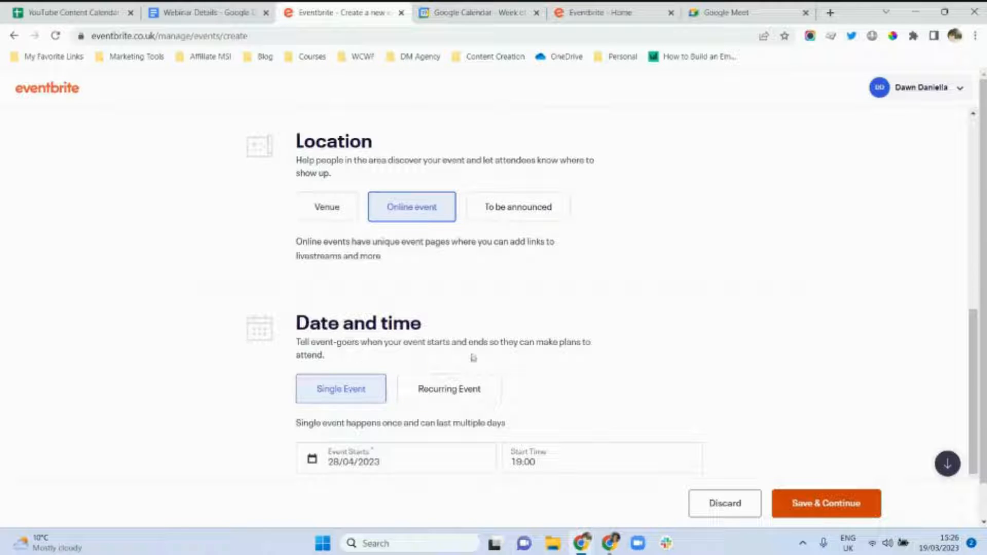
{"action": "left_click_drag", "start_coordinate": [977, 390], "coordinate": [978, 434]}
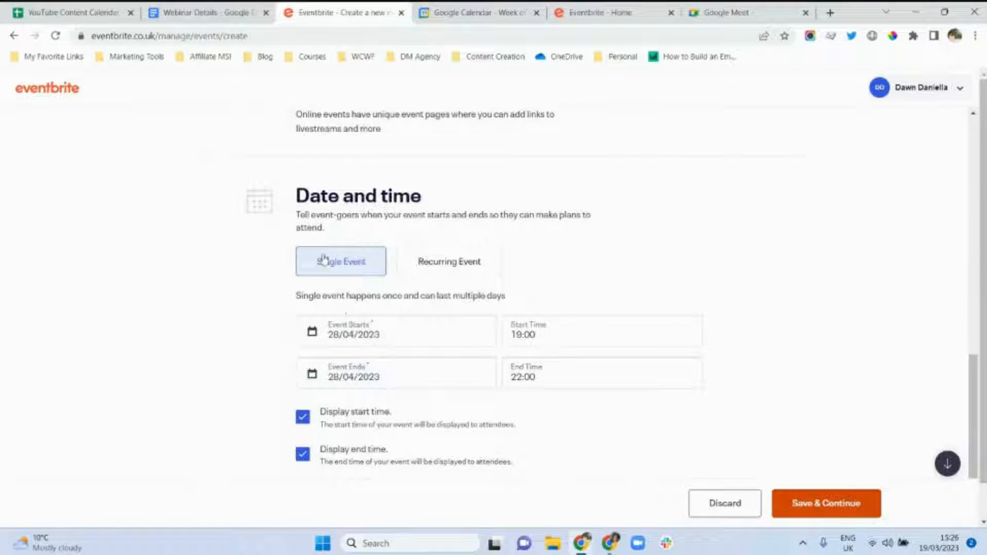
Set the event to start on 19 April 2023 at 18:30.
{"action": "left_click", "coordinate": [383, 337]}
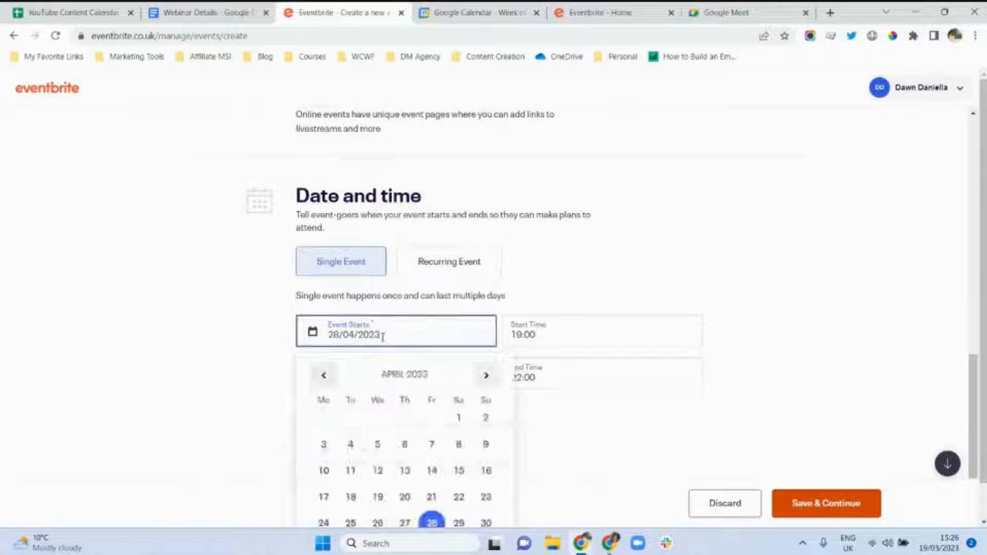
{"action": "left_click", "coordinate": [378, 496]}
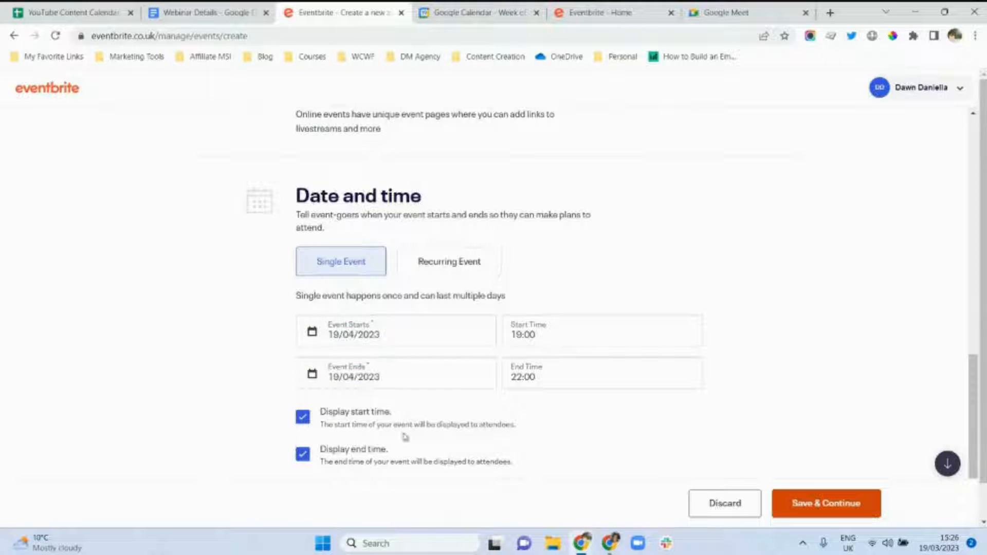
{"action": "left_click", "coordinate": [549, 334]}
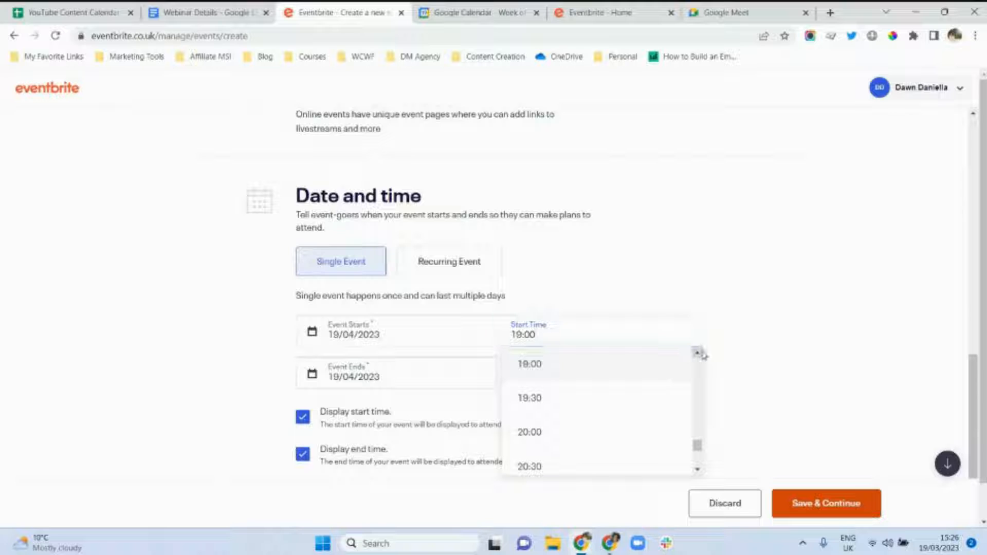
{"action": "scroll", "coordinate": [700, 354], "scroll_direction": "up", "scroll_amount": 2}
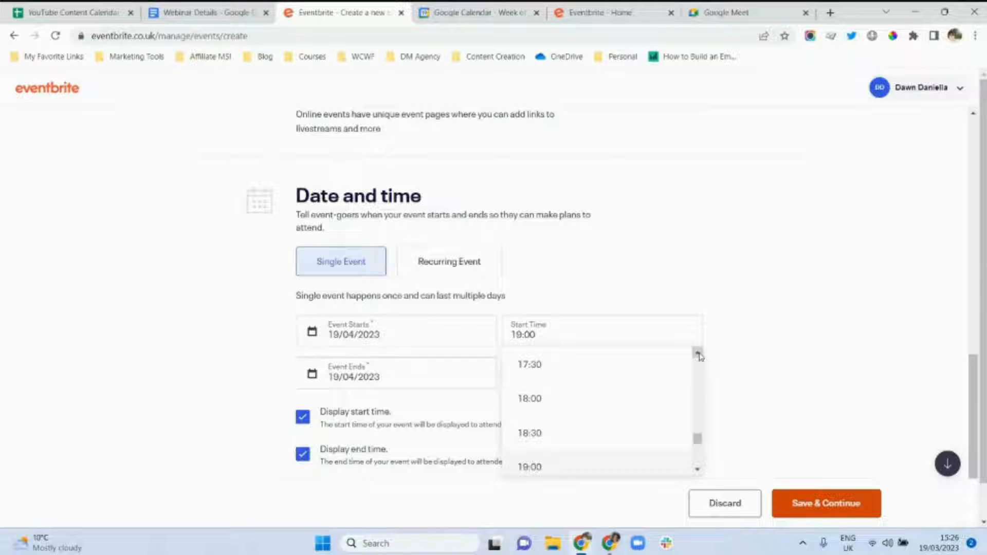
{"action": "left_click", "coordinate": [599, 433]}
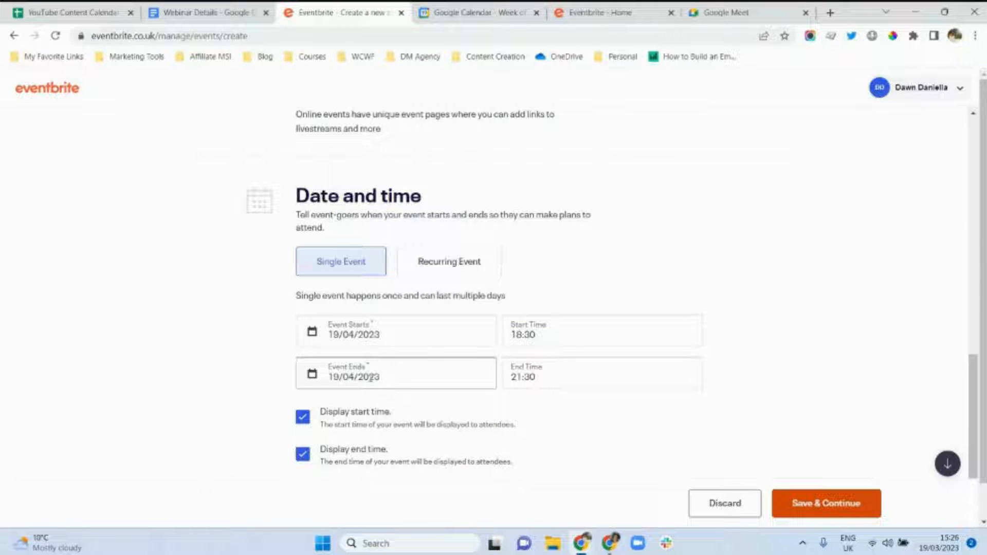
Set the end time to 19:30 and save the basic info.
{"action": "left_click", "coordinate": [560, 376]}
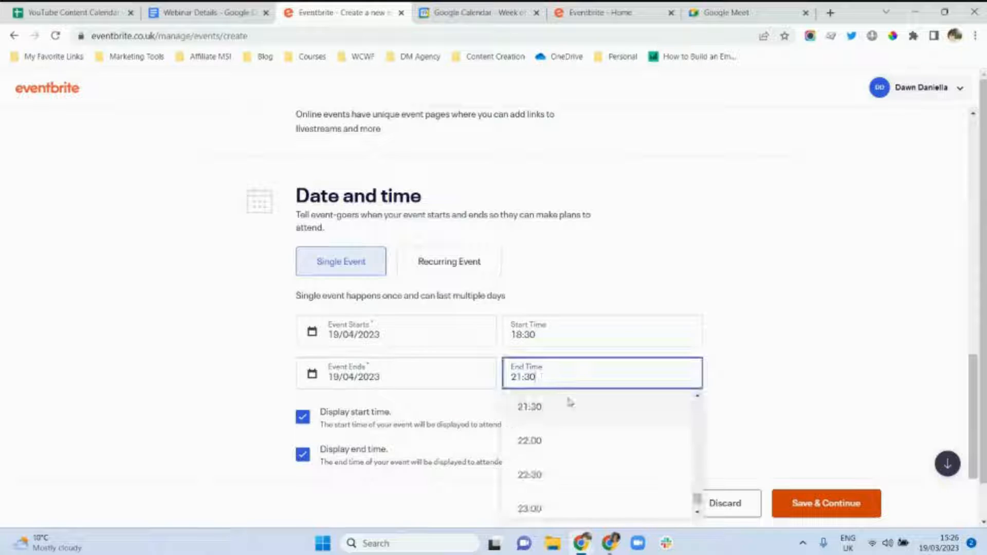
{"action": "left_click", "coordinate": [697, 396]}
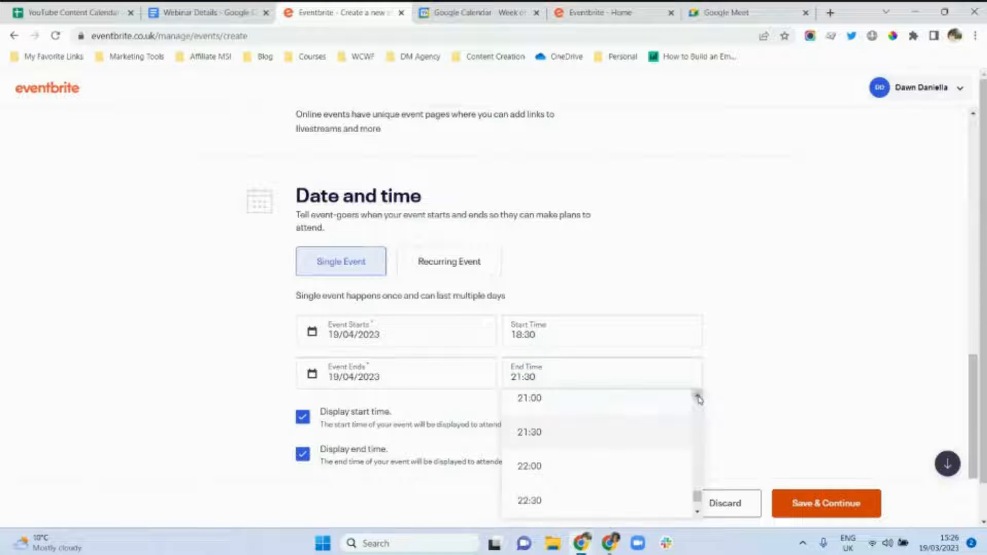
{"action": "left_click", "coordinate": [698, 396]}
{"action": "left_click", "coordinate": [698, 395]}
{"action": "left_click", "coordinate": [698, 396]}
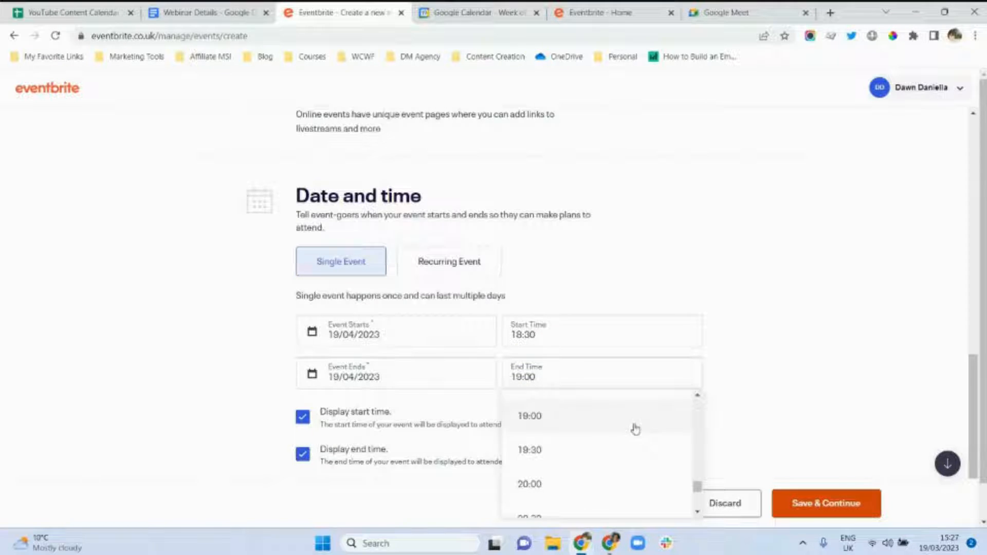
{"action": "left_click", "coordinate": [581, 447]}
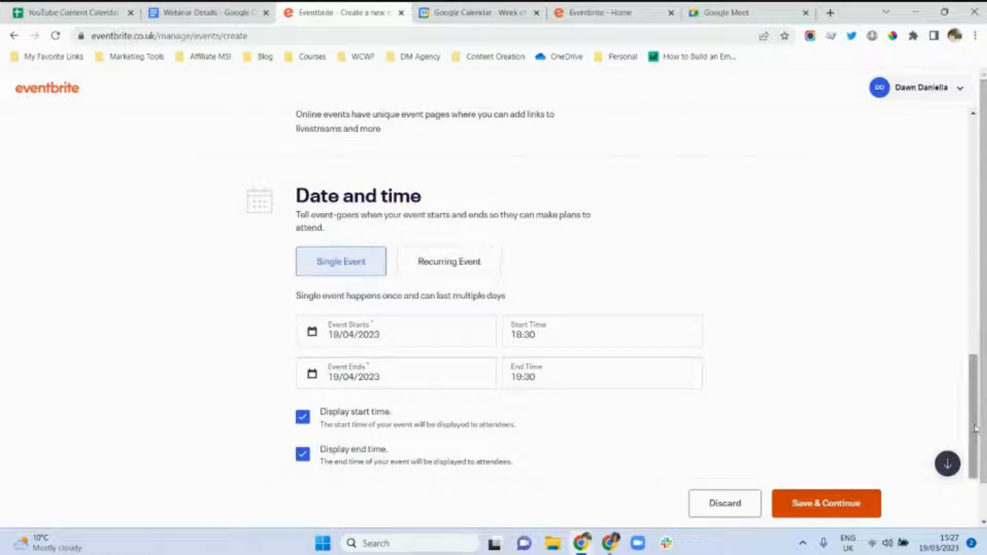
{"action": "scroll", "coordinate": [975, 476], "scroll_direction": "down", "scroll_amount": 2}
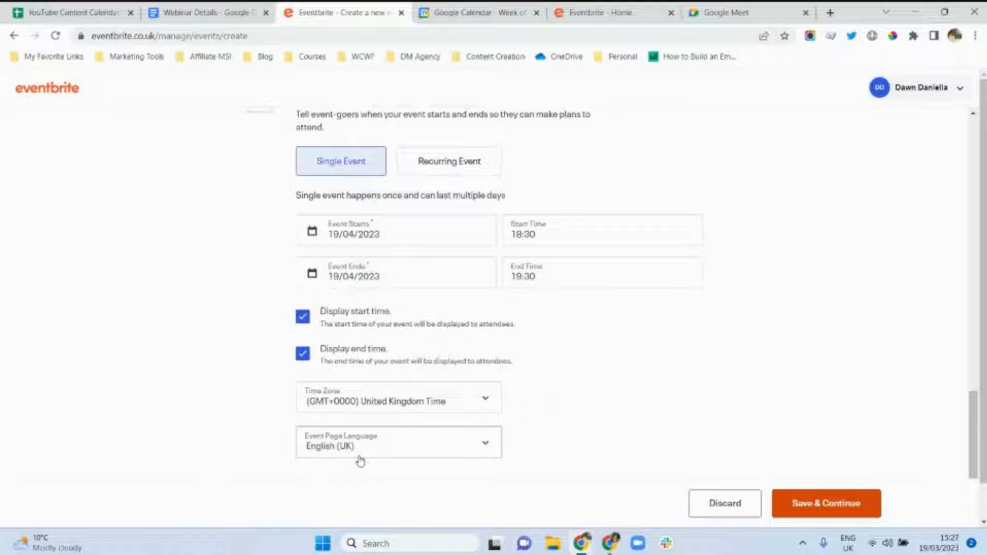
{"action": "left_click", "coordinate": [833, 507]}
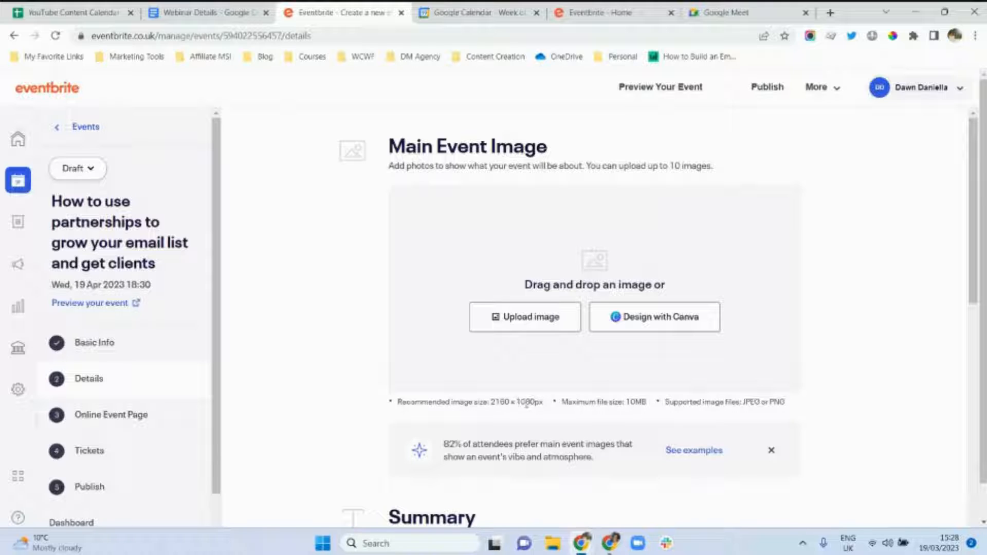
Upload the webinar graphic file and save the crop as the main event image.
{"action": "left_click", "coordinate": [523, 322]}
{"action": "double_click", "coordinate": [154, 121]}
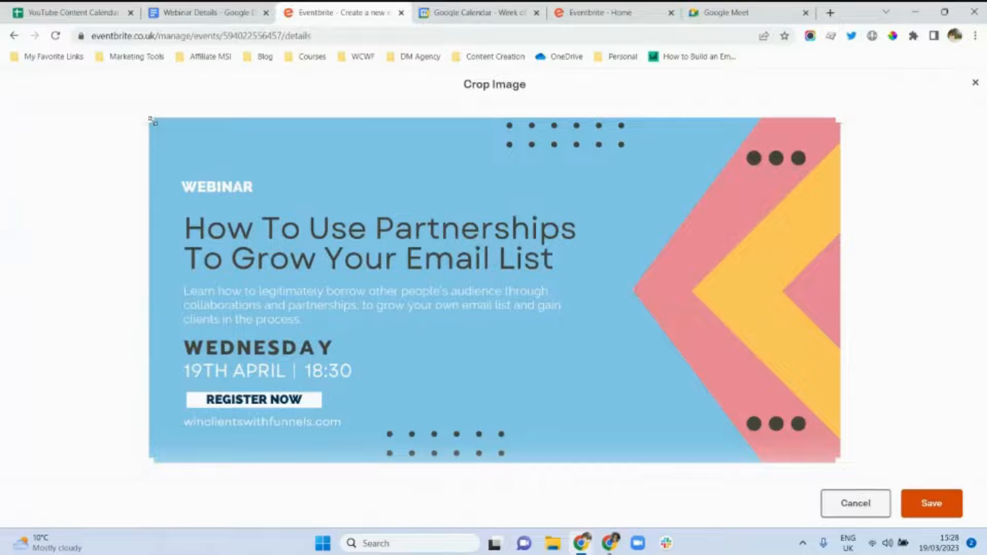
{"action": "left_click", "coordinate": [932, 504]}
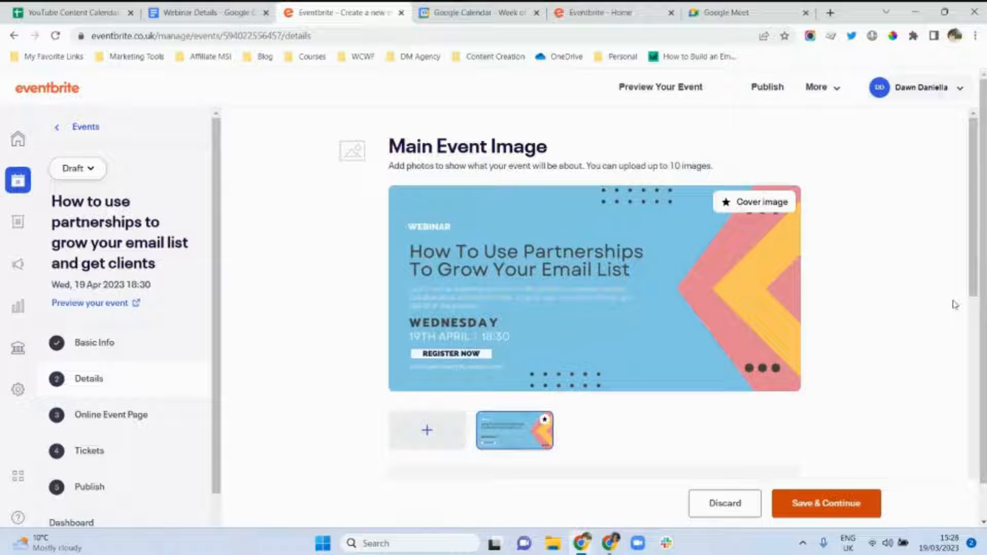
{"action": "left_click_drag", "start_coordinate": [975, 225], "coordinate": [968, 376]}
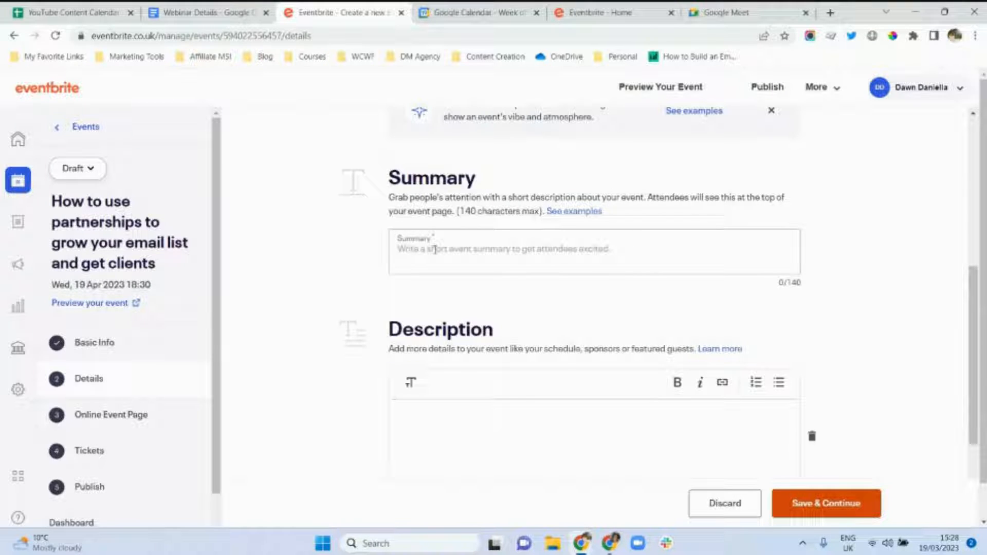
Copy the Summary paragraph from the Webinar Details doc into the event's Summary field.
{"action": "left_click", "coordinate": [971, 190]}
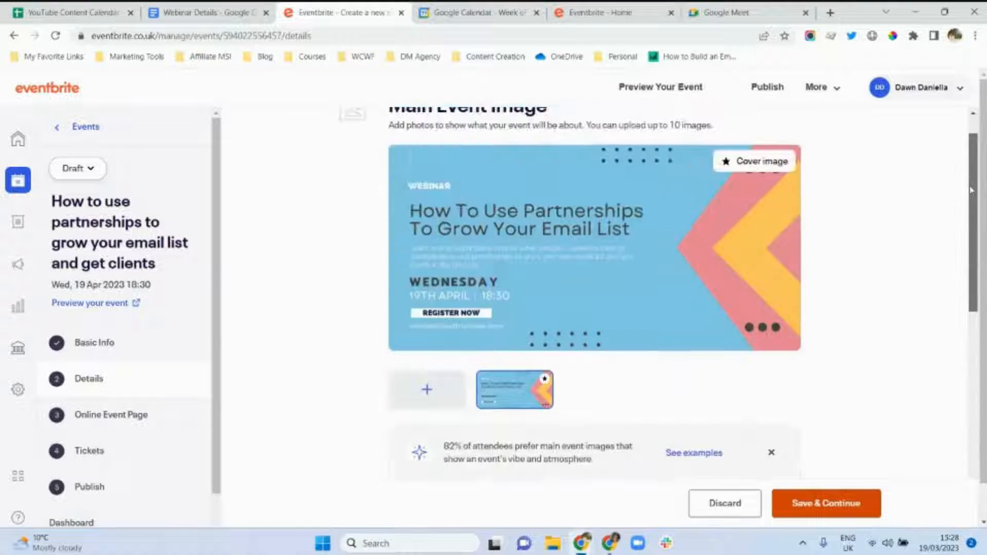
{"action": "left_click_drag", "start_coordinate": [970, 191], "coordinate": [972, 304]}
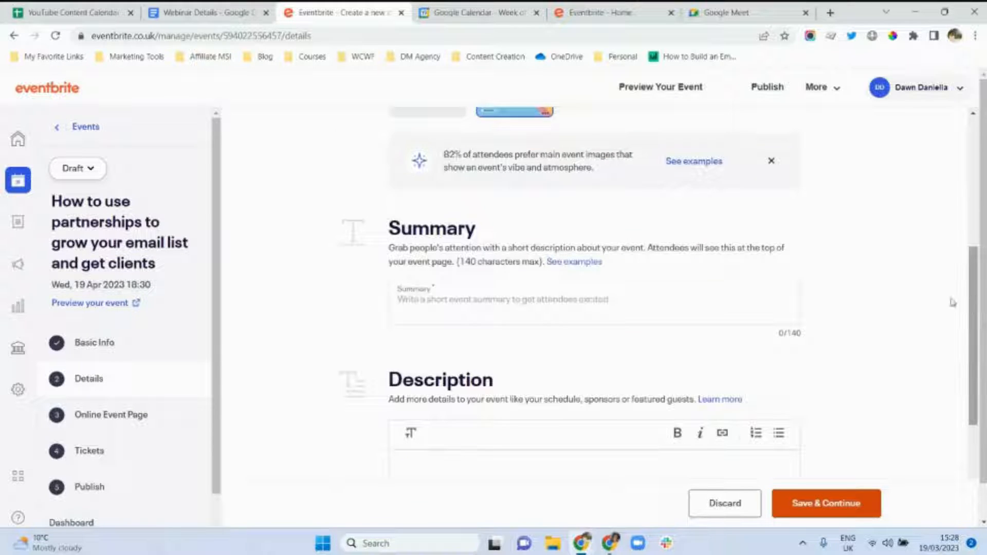
{"action": "left_click", "coordinate": [457, 305]}
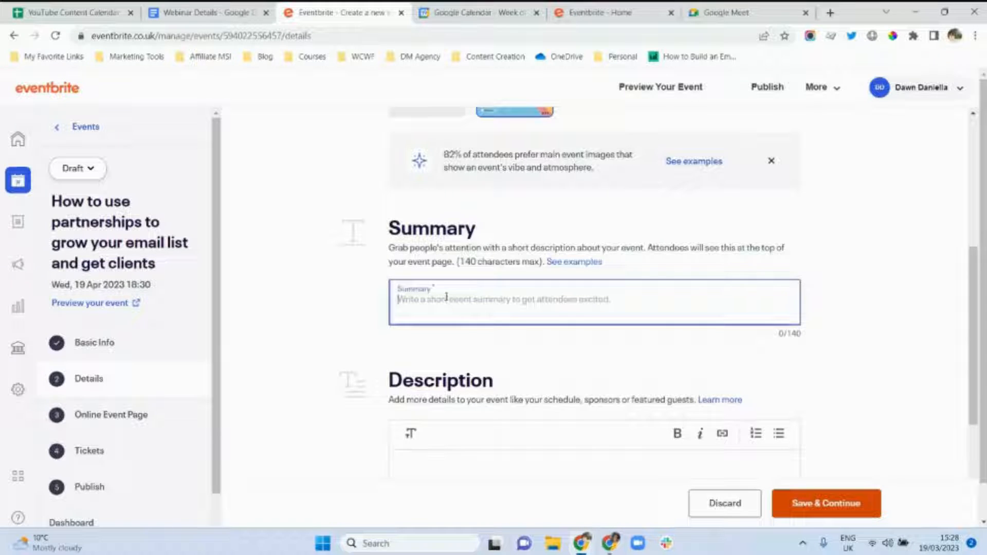
{"action": "left_click", "coordinate": [172, 9]}
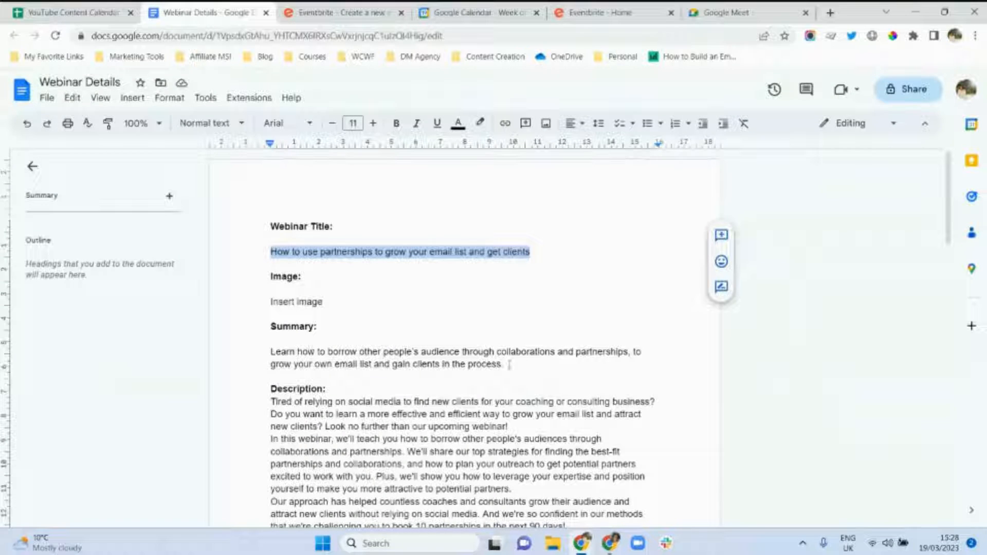
{"action": "left_click_drag", "start_coordinate": [509, 364], "coordinate": [271, 354]}
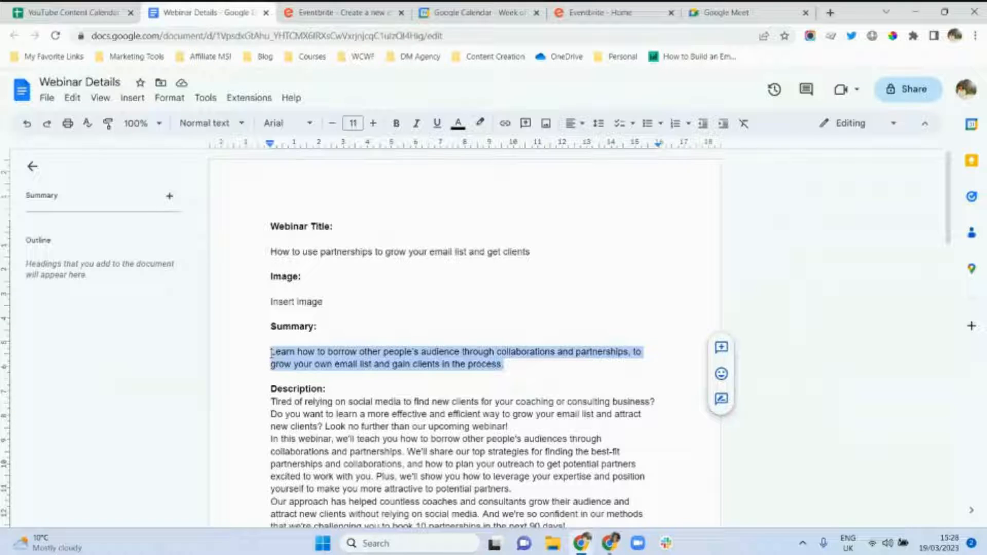
{"action": "key", "text": "ctrl+c"}
{"action": "left_click", "coordinate": [329, 12]}
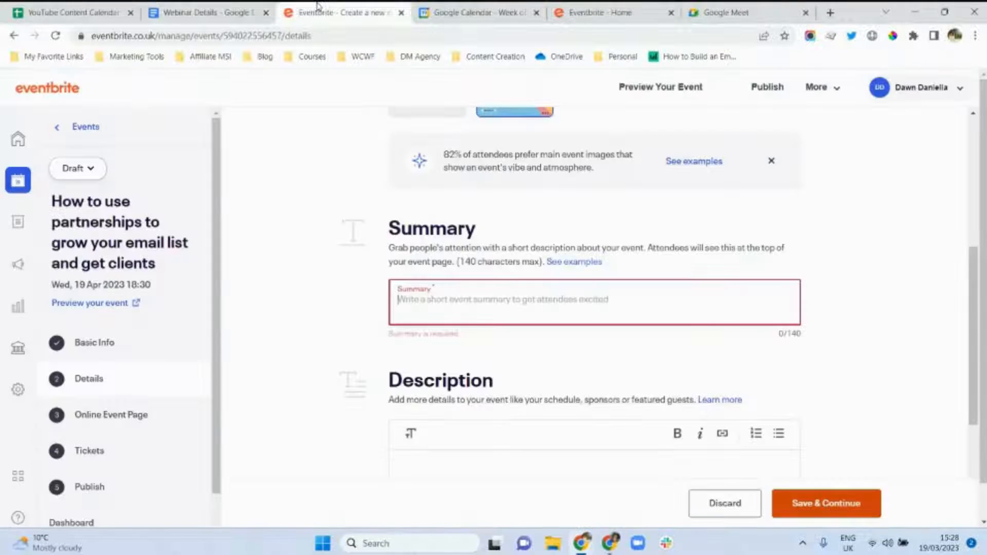
{"action": "left_click", "coordinate": [394, 296]}
{"action": "key", "text": "ctrl+v"}
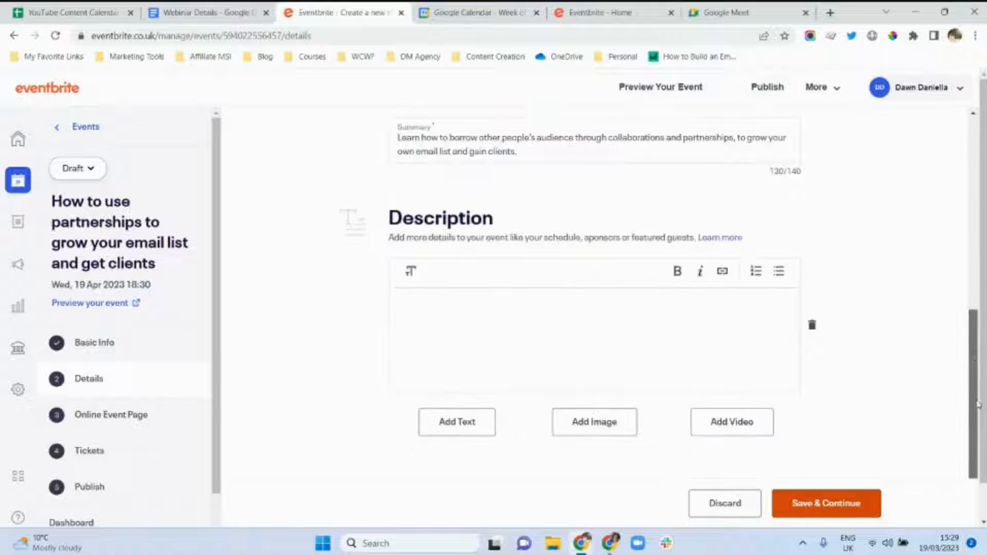
{"action": "scroll", "coordinate": [979, 417], "scroll_direction": "down", "scroll_amount": 1}
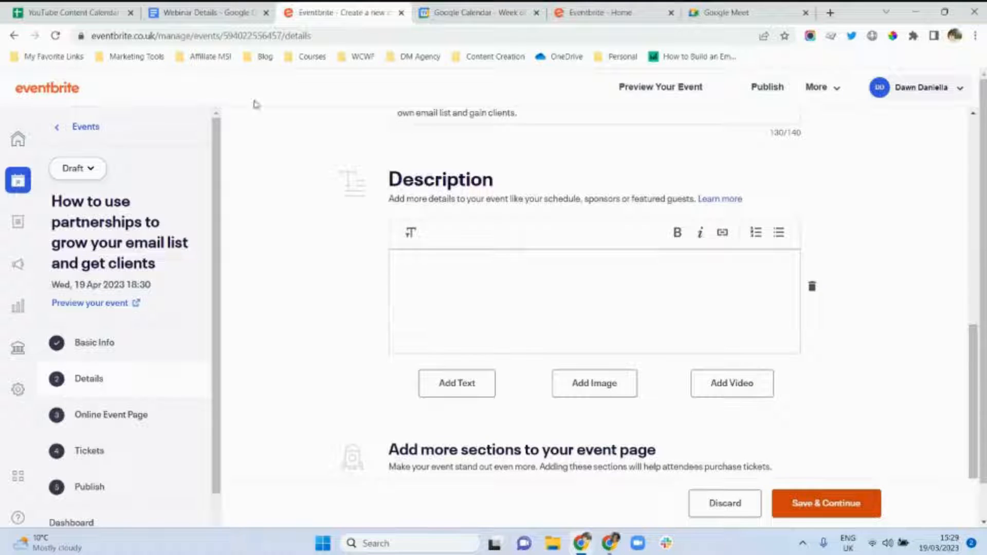
Copy the full Description text from the Webinar Details doc into the event's Description editor.
{"action": "left_click", "coordinate": [198, 7]}
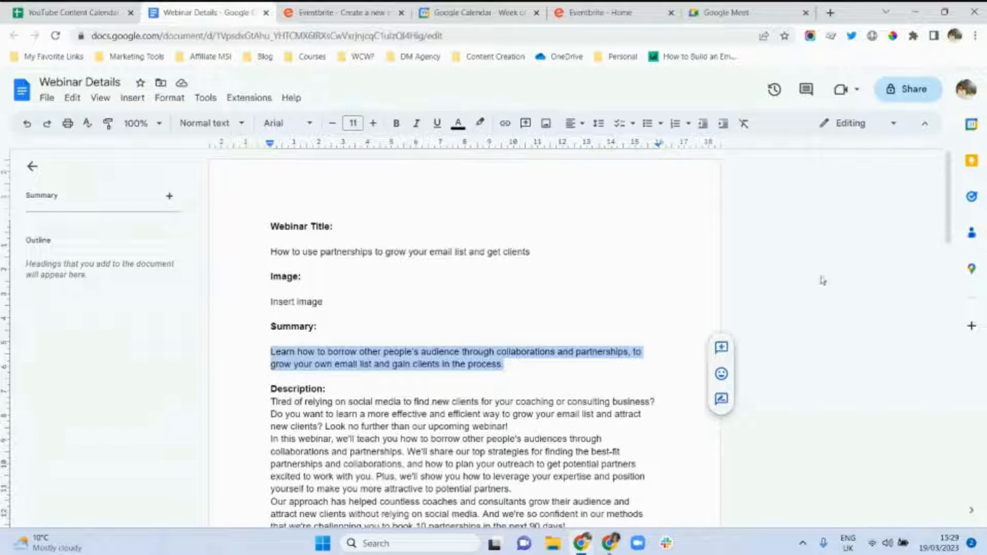
{"action": "left_click_drag", "start_coordinate": [950, 238], "coordinate": [950, 287]}
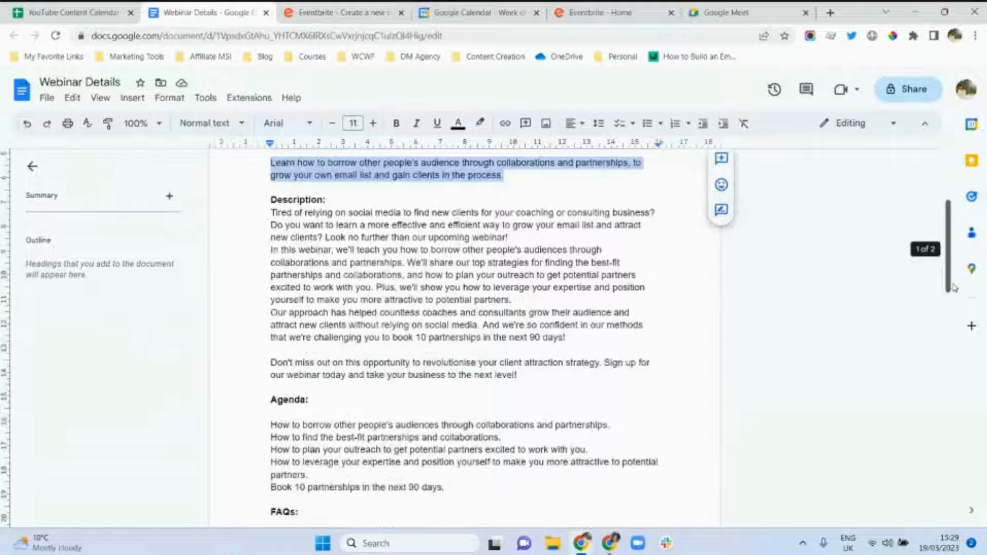
{"action": "left_click_drag", "start_coordinate": [263, 212], "coordinate": [525, 375]}
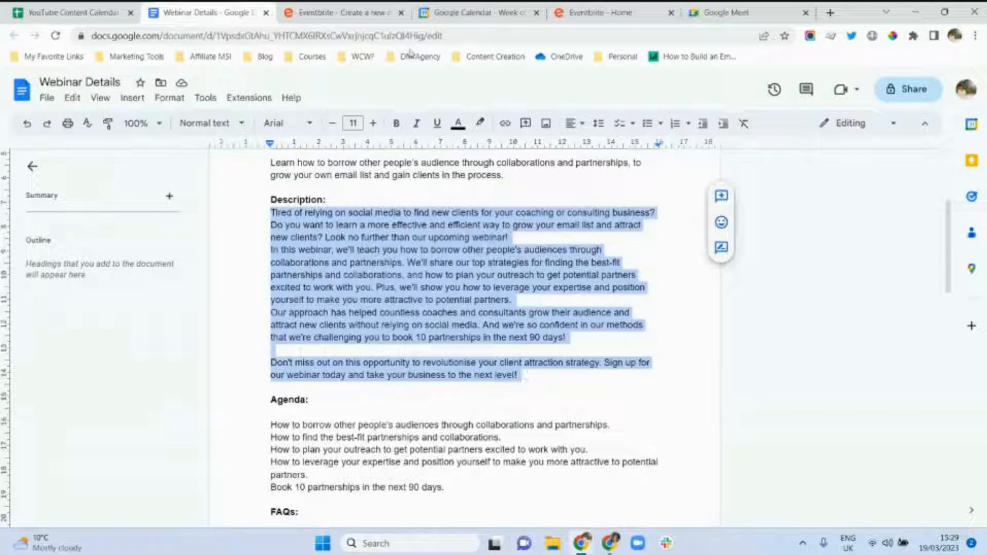
{"action": "left_click", "coordinate": [371, 11]}
{"action": "left_click", "coordinate": [420, 257]}
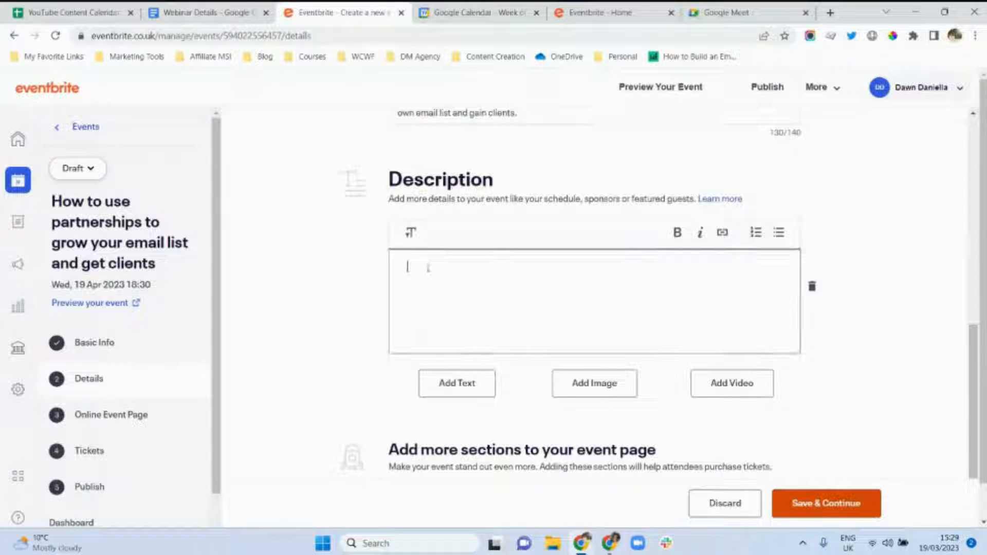
{"action": "key", "text": "ctrl+v"}
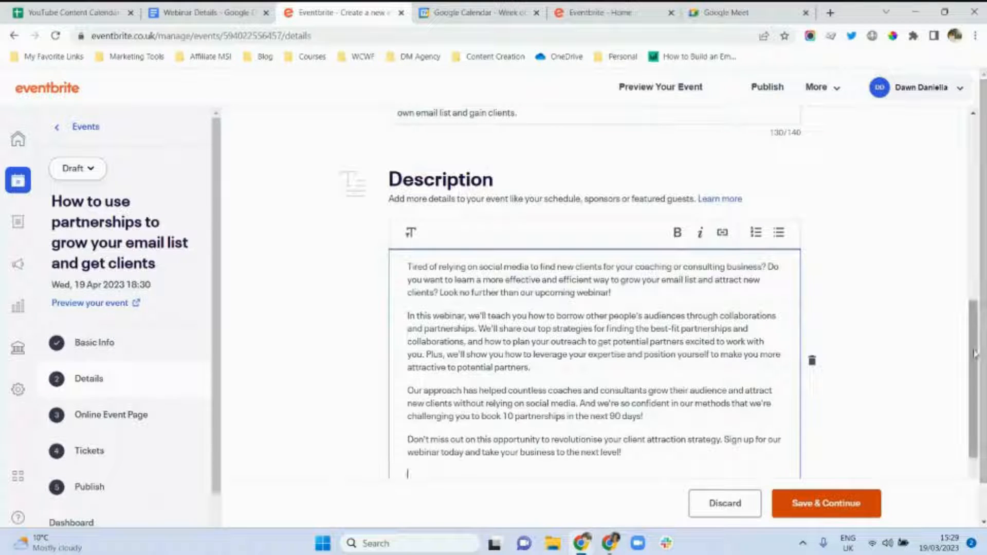
{"action": "left_click_drag", "start_coordinate": [975, 358], "coordinate": [978, 455]}
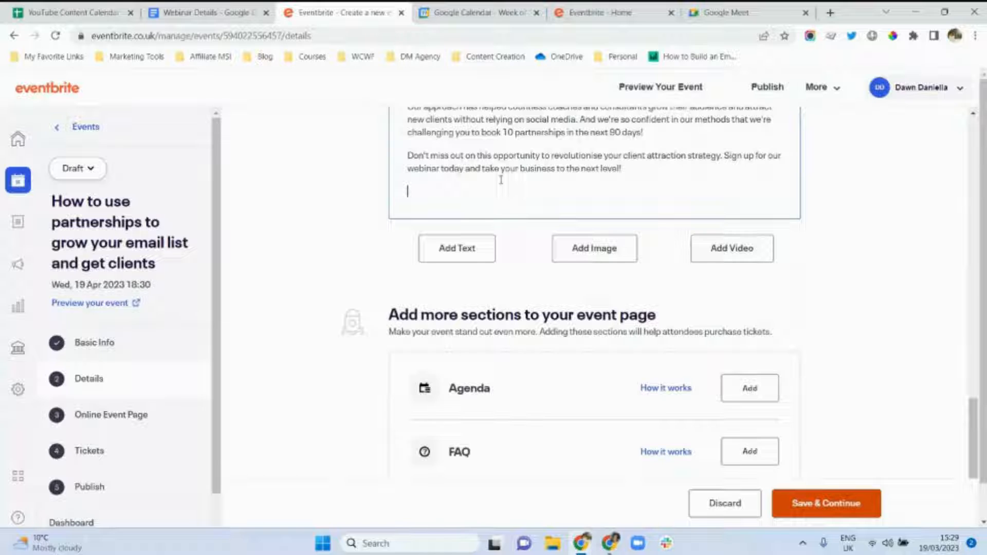
{"action": "mouse_move", "coordinate": [978, 443]}
{"action": "left_mouse_down"}
{"action": "mouse_move", "coordinate": [973, 405]}
{"action": "mouse_move", "coordinate": [974, 460]}
{"action": "left_mouse_up"}
Add an Agenda with the first topic line from the doc as a slot from 18:45 to 18:50.
{"action": "left_click", "coordinate": [745, 394]}
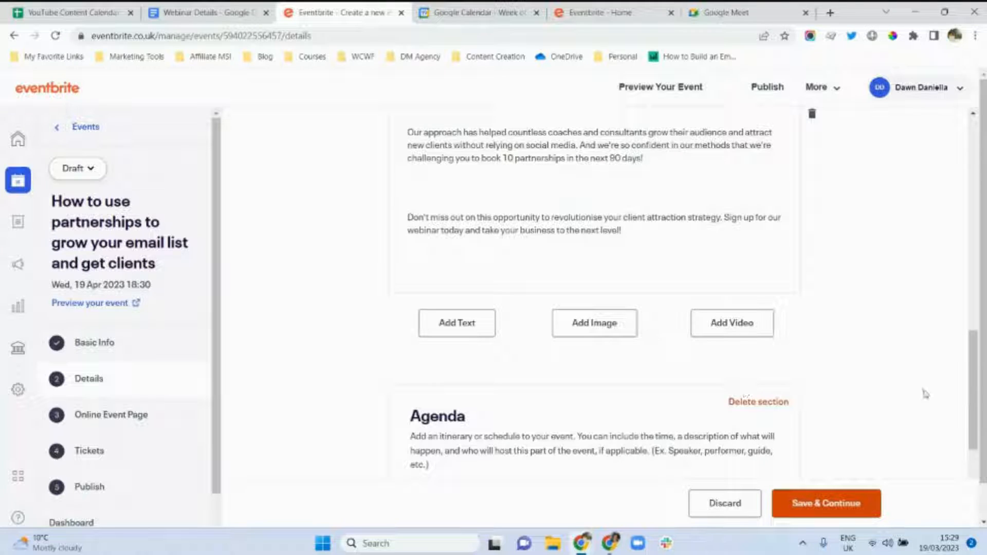
{"action": "left_click_drag", "start_coordinate": [972, 399], "coordinate": [972, 459]}
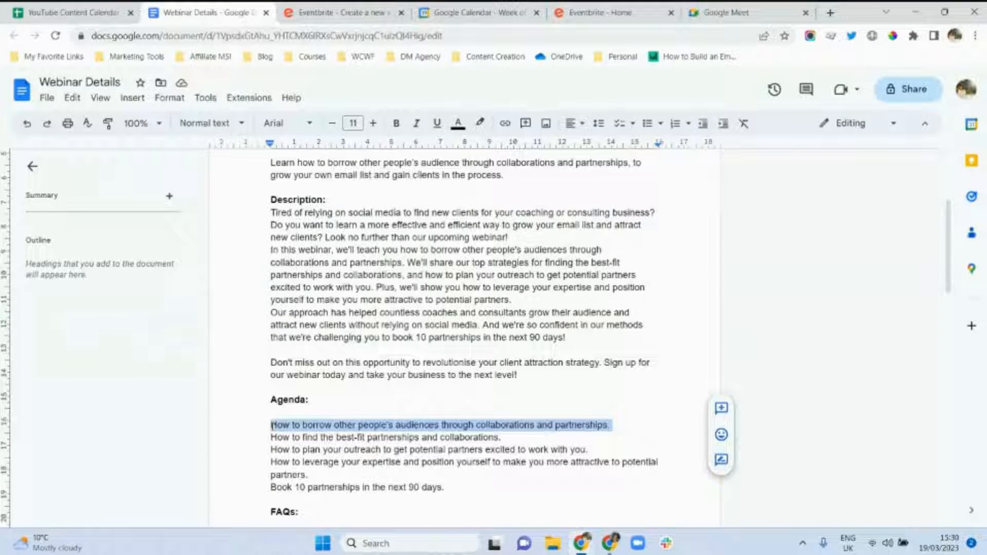
{"action": "double_click", "coordinate": [272, 425]}
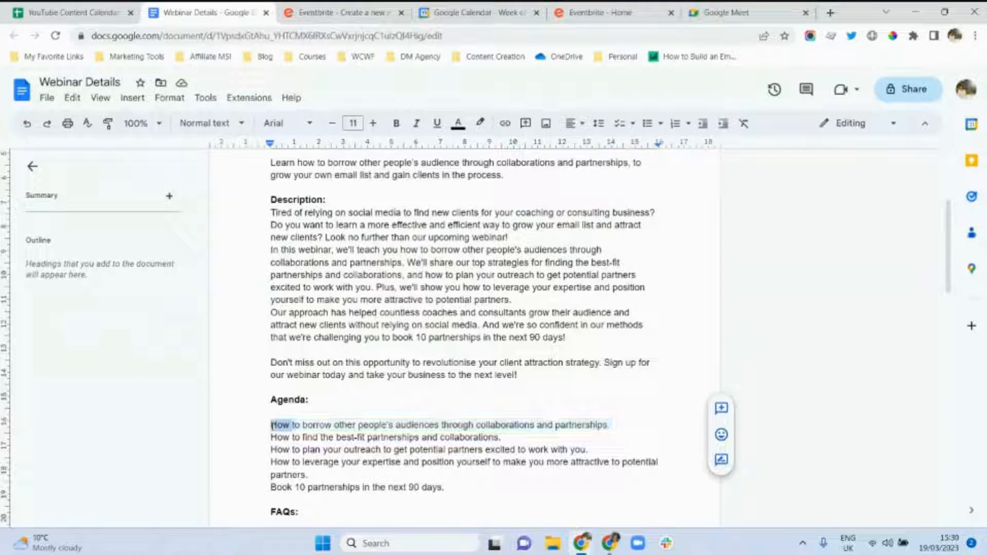
{"action": "left_click_drag", "start_coordinate": [612, 425], "coordinate": [246, 428]}
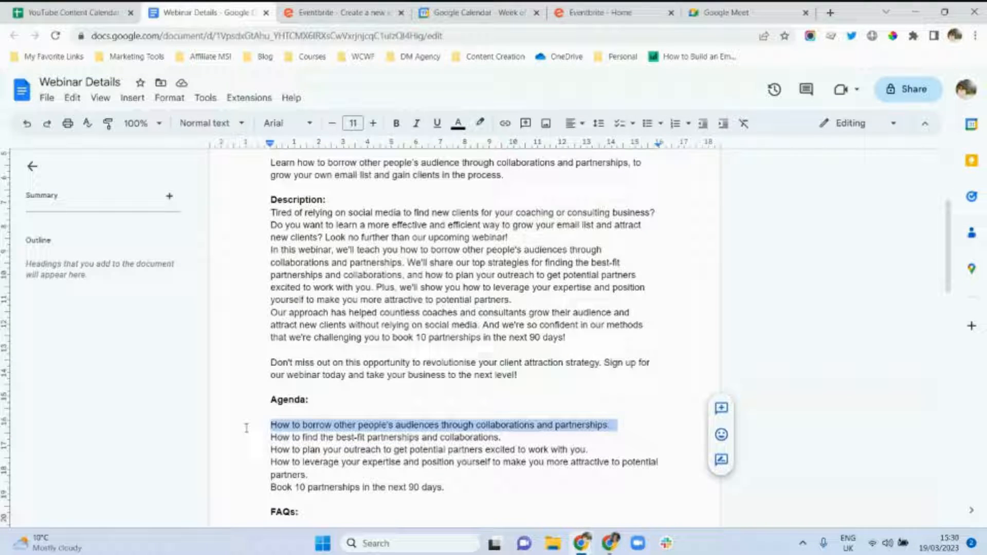
{"action": "left_click", "coordinate": [355, 13]}
{"action": "left_click", "coordinate": [439, 258]}
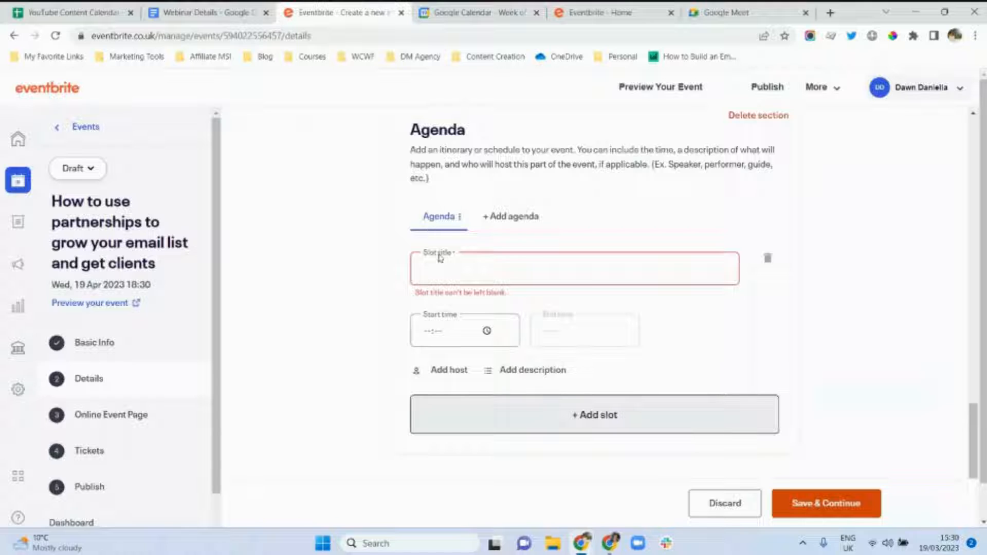
{"action": "key", "text": "ctrl+v"}
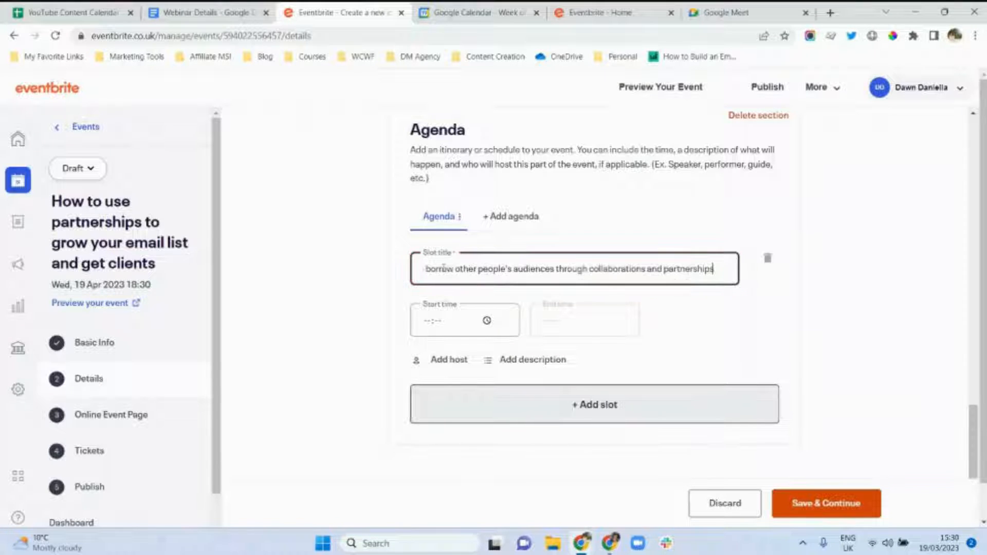
{"action": "left_click", "coordinate": [461, 325]}
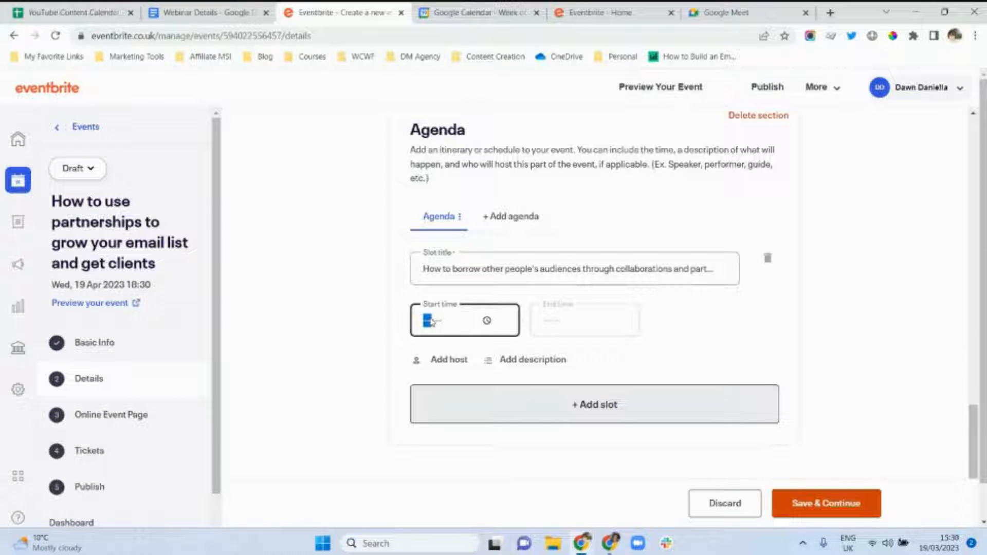
{"action": "type", "text": "18:45"}
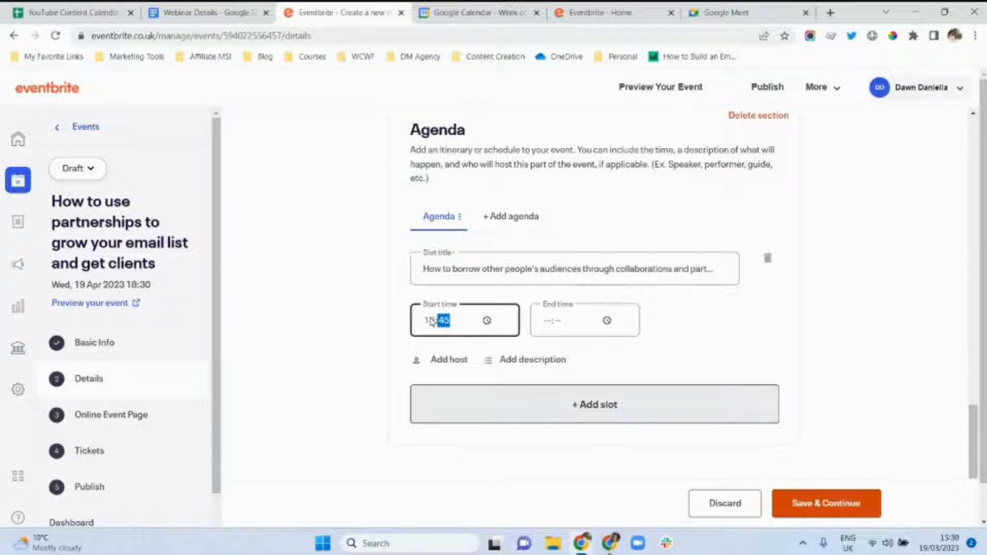
{"action": "left_click", "coordinate": [548, 326]}
{"action": "type", "text": "18:"}
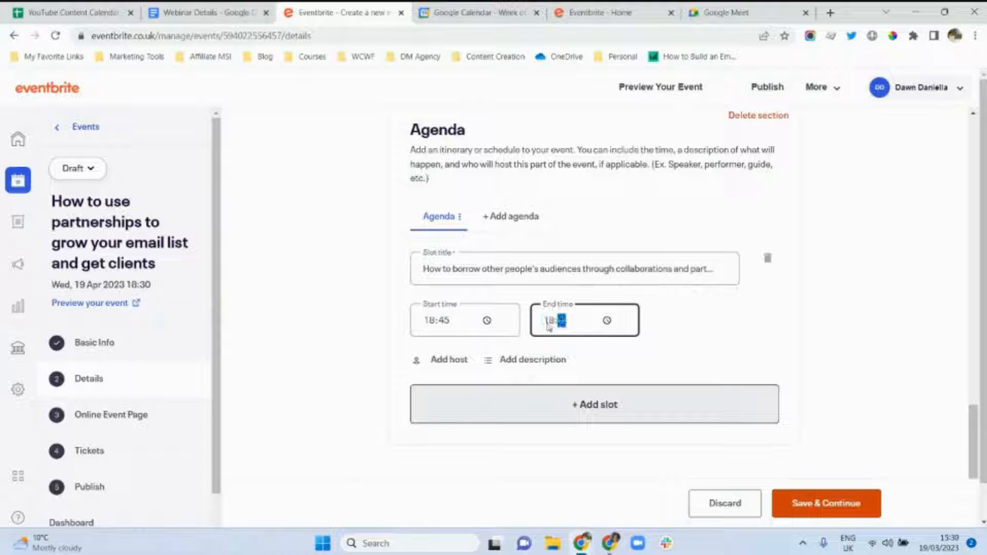
{"action": "type", "text": "50"}
Add a 'Q&A' agenda slot running from 19:20 to 19:30.
{"action": "left_click", "coordinate": [524, 400]}
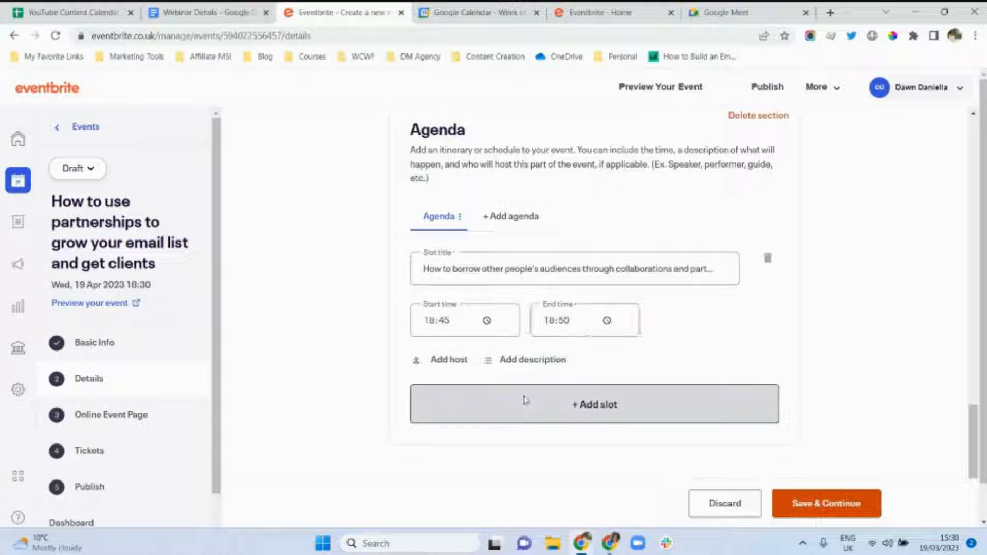
{"action": "left_click", "coordinate": [470, 297]}
{"action": "type", "text": "Q"}
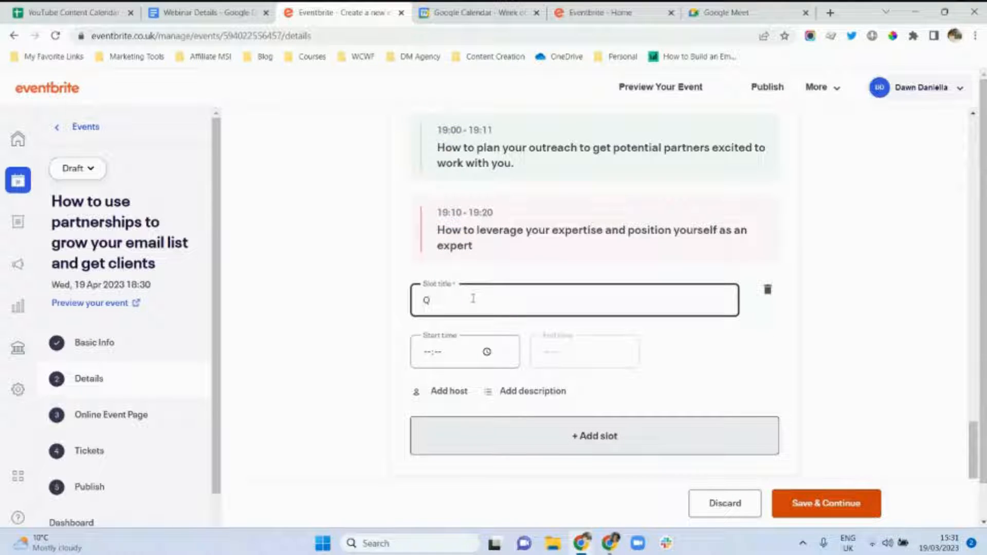
{"action": "type", "text": "&A"}
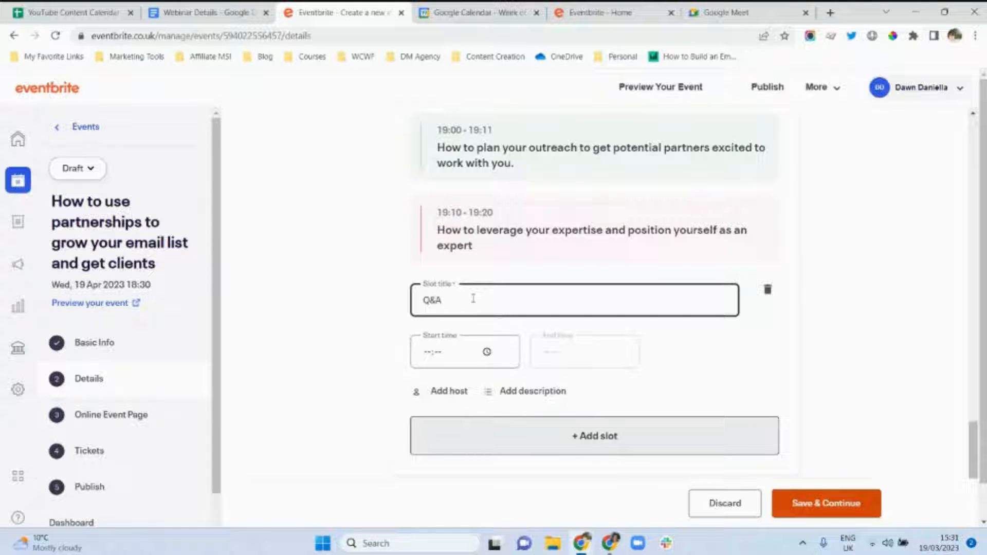
{"action": "left_click", "coordinate": [427, 354]}
{"action": "type", "text": "1920"}
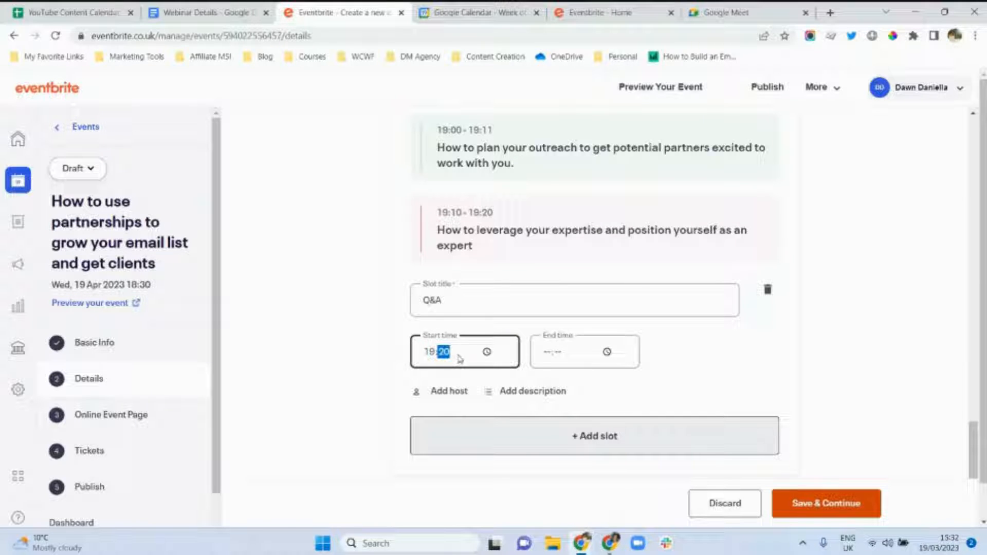
{"action": "left_click", "coordinate": [543, 358]}
{"action": "type", "text": "19:30"}
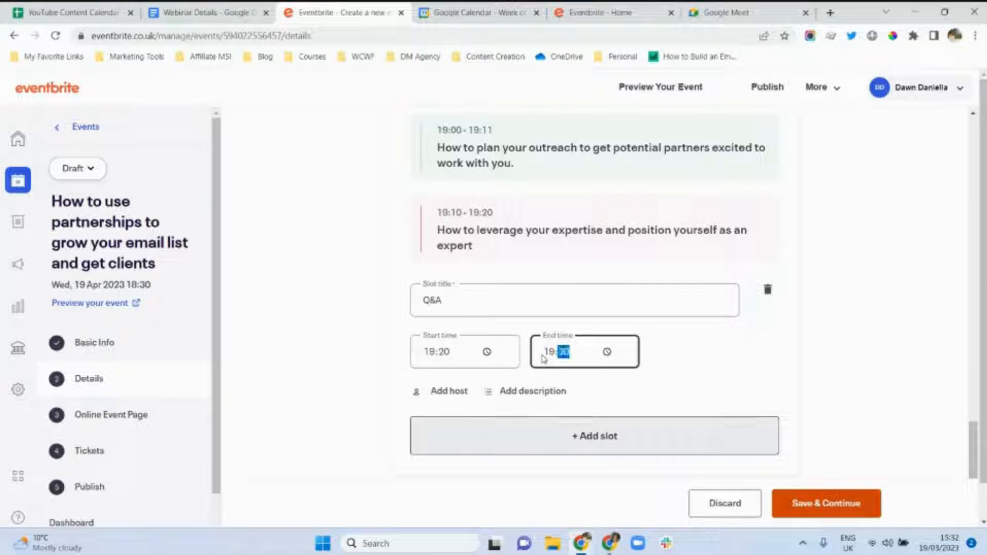
Add an FAQ section and paste the first question from the Webinar Details doc.
{"action": "left_click", "coordinate": [829, 417]}
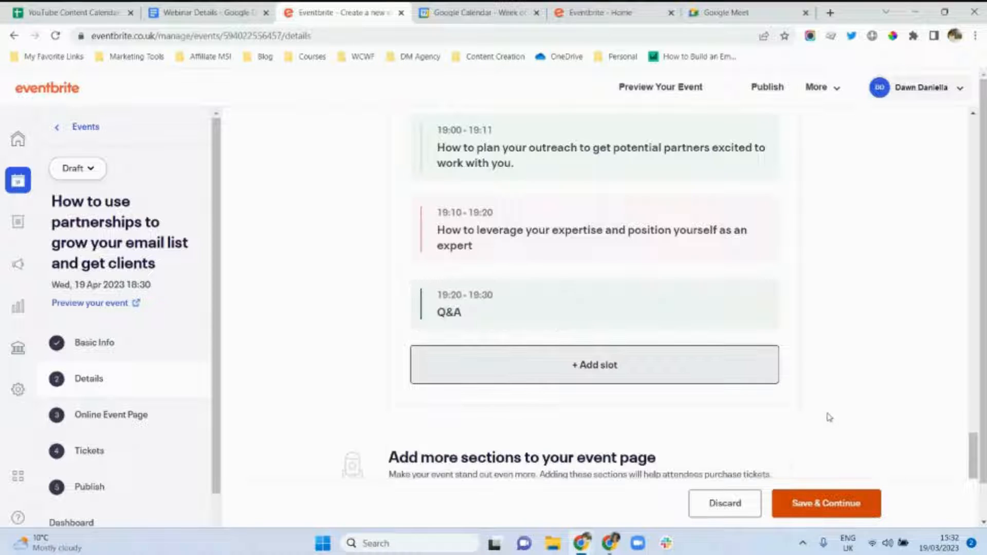
{"action": "left_click_drag", "start_coordinate": [973, 452], "coordinate": [972, 466]}
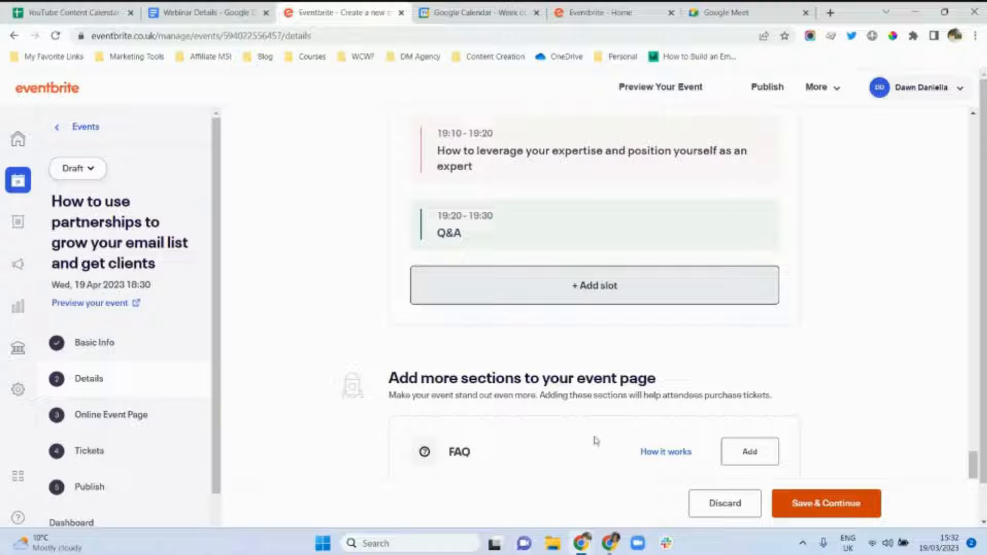
{"action": "left_click", "coordinate": [741, 451]}
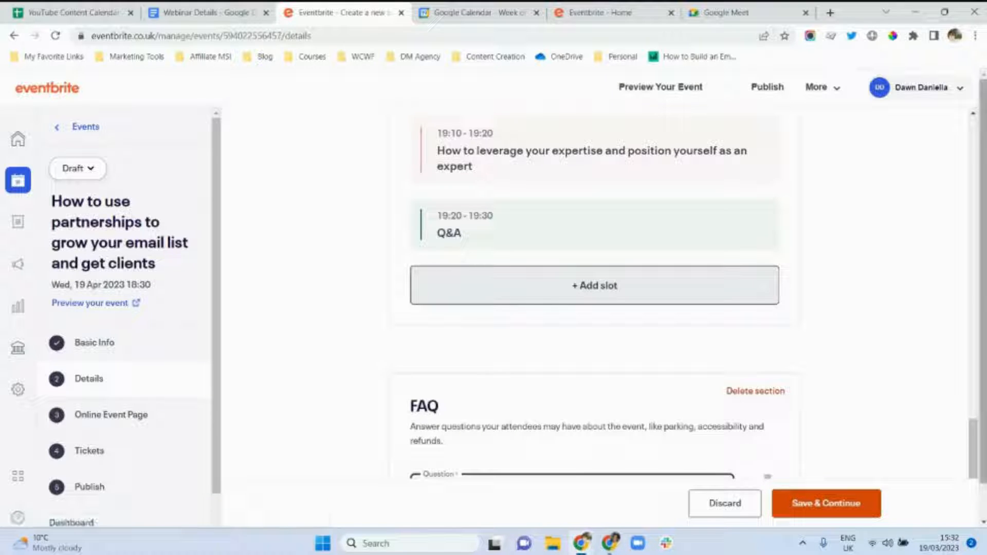
{"action": "left_click_drag", "start_coordinate": [974, 439], "coordinate": [980, 476]}
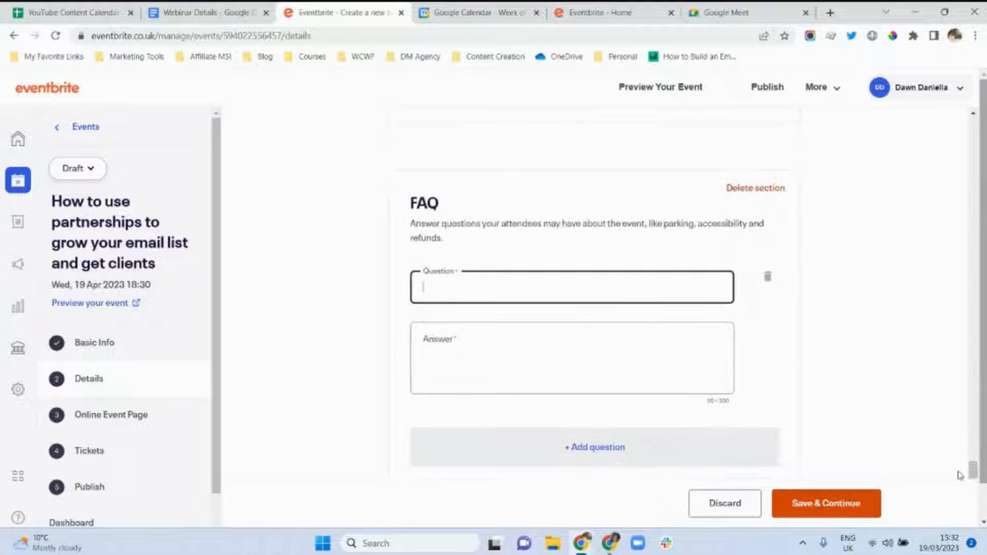
{"action": "left_click", "coordinate": [190, 9]}
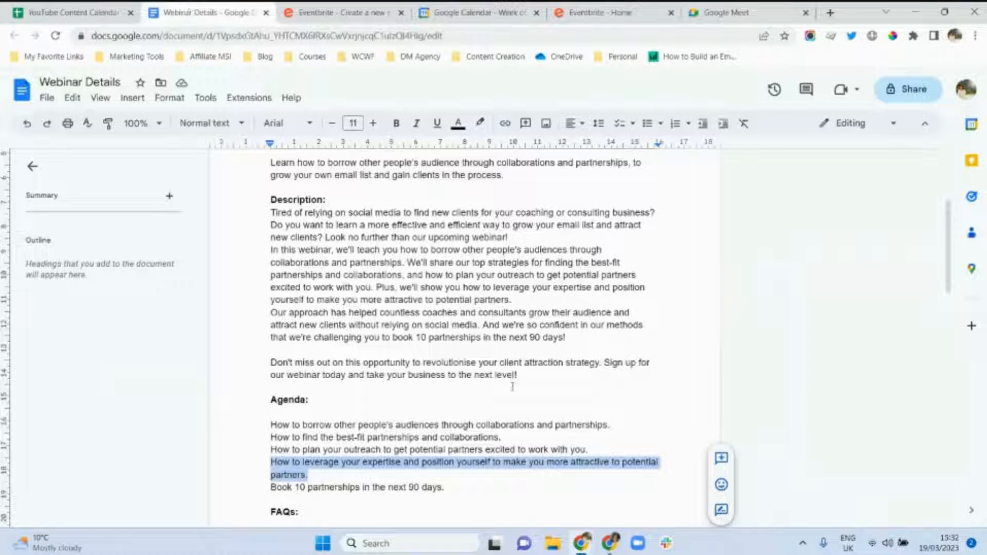
{"action": "left_click_drag", "start_coordinate": [951, 293], "coordinate": [952, 365]}
{"action": "left_click_drag", "start_coordinate": [444, 244], "coordinate": [272, 244]}
{"action": "key", "text": "ctrl+c"}
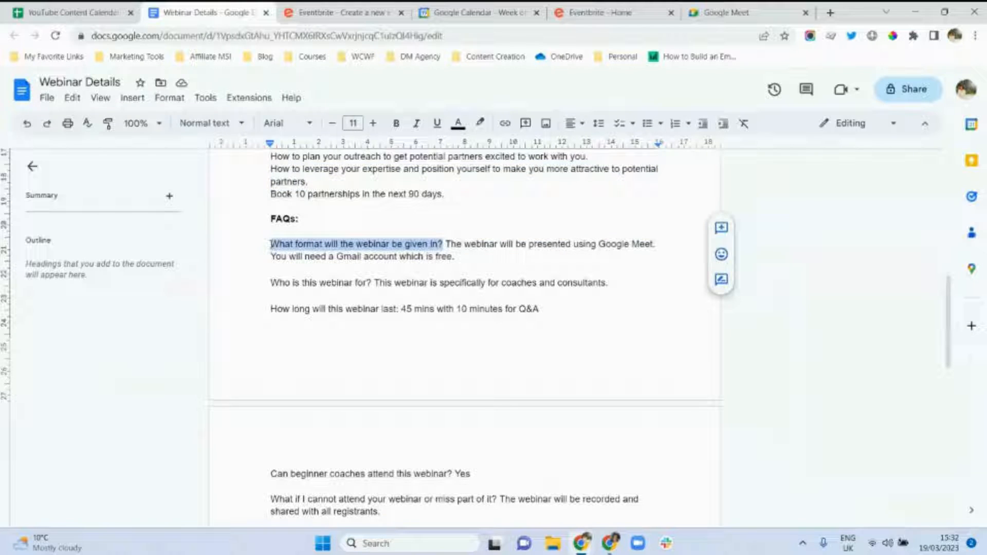
{"action": "left_click", "coordinate": [297, 11]}
{"action": "left_click", "coordinate": [418, 297]}
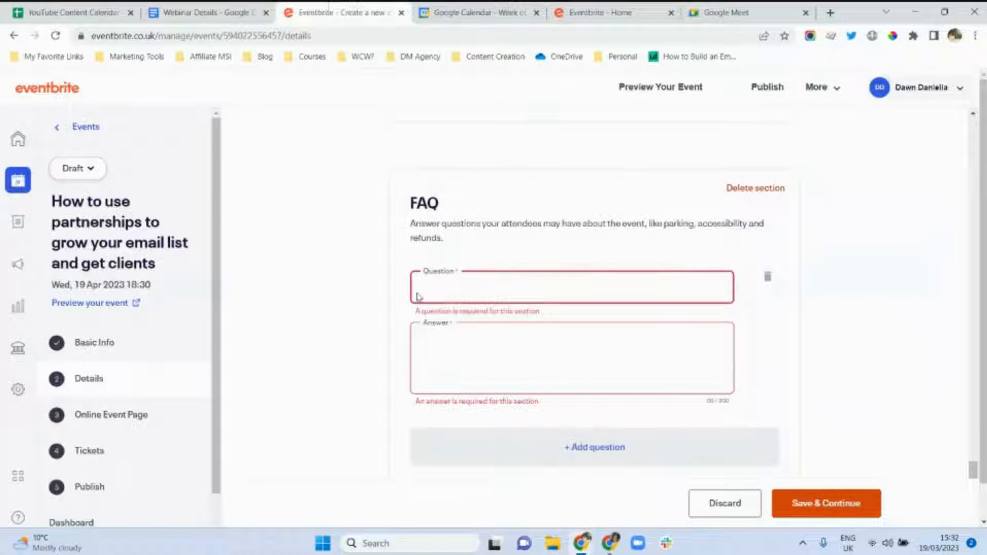
{"action": "key", "text": "ctrl+v"}
Save the event details and continue to the next step.
{"action": "scroll", "coordinate": [975, 469], "scroll_direction": "up", "scroll_amount": 1}
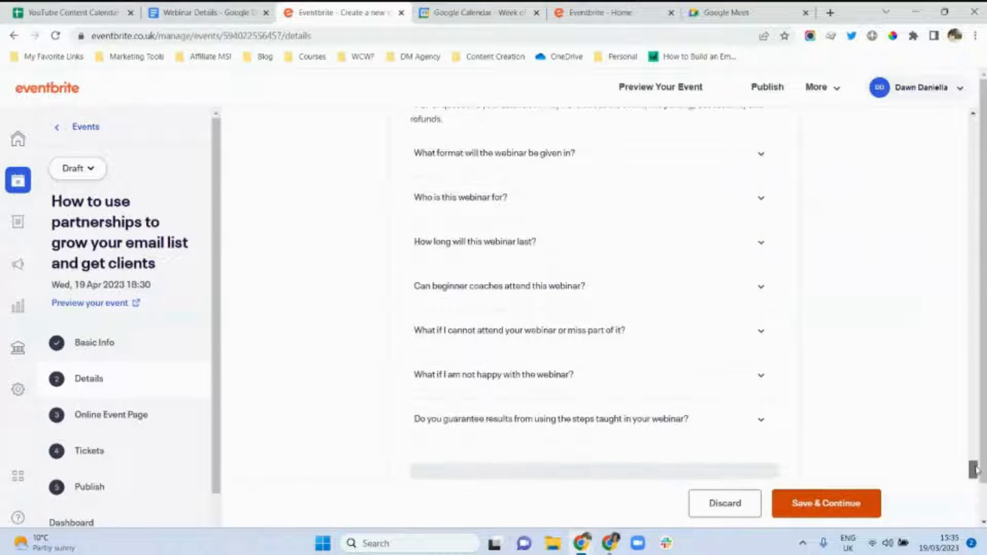
{"action": "mouse_move", "coordinate": [977, 470]}
{"action": "left_mouse_down"}
{"action": "mouse_move", "coordinate": [976, 461]}
{"action": "mouse_move", "coordinate": [978, 481]}
{"action": "left_mouse_up"}
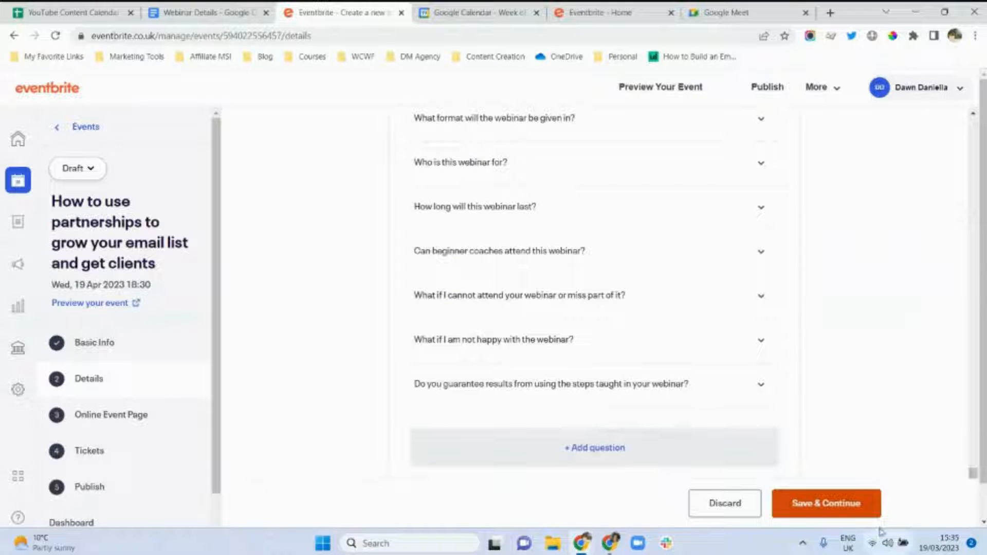
{"action": "left_click", "coordinate": [853, 509]}
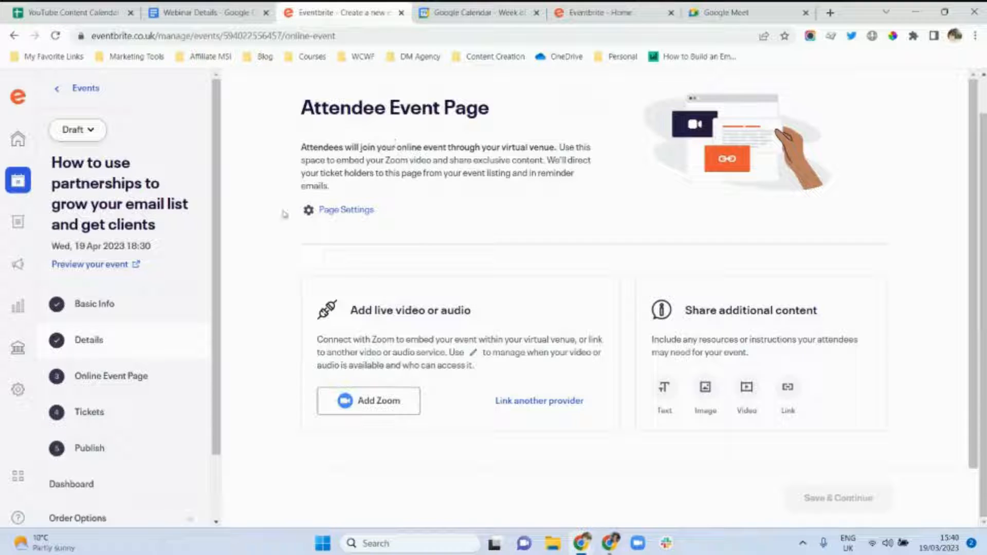
Turn off the Attendee Event Page in Page Settings, apply it, and continue to Tickets.
{"action": "left_click", "coordinate": [344, 211]}
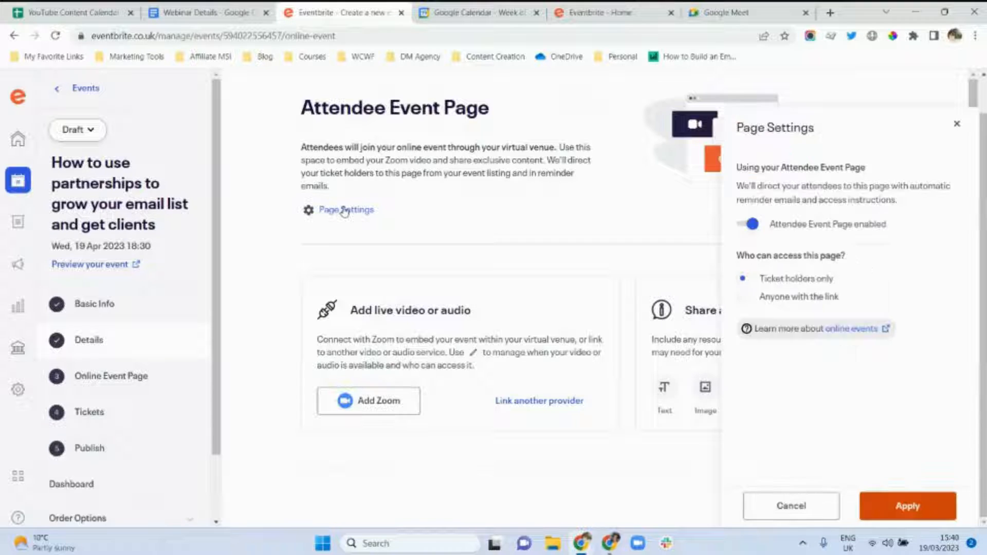
{"action": "left_click", "coordinate": [742, 226]}
{"action": "left_click", "coordinate": [887, 505]}
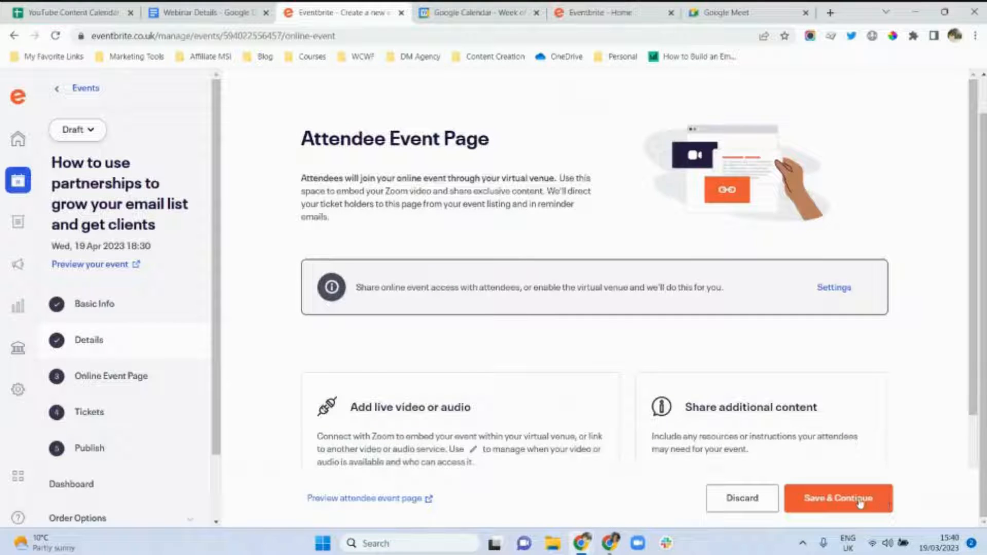
{"action": "left_click", "coordinate": [855, 503]}
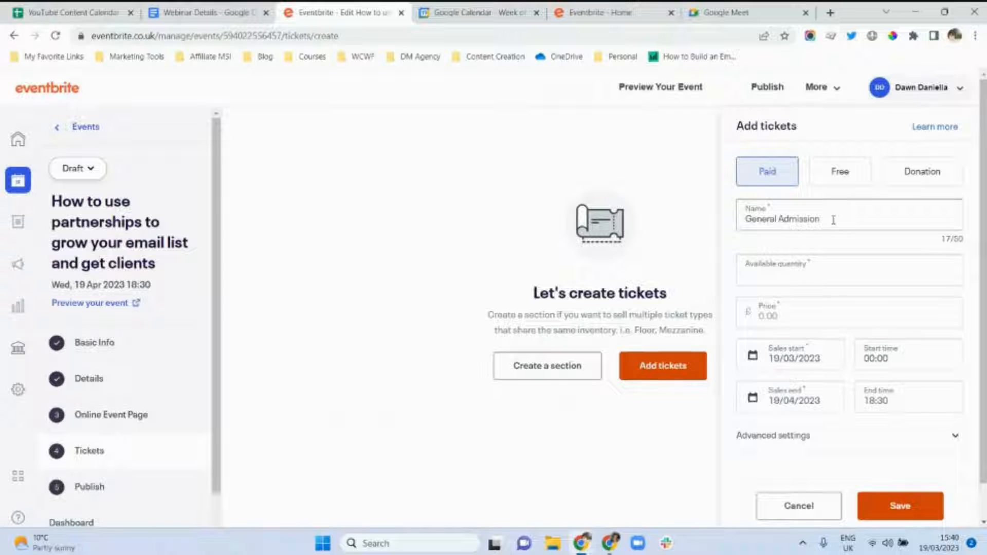
Give the General Admission ticket 100 places at 65.00 with ticketing fees absorbed.
{"action": "left_click", "coordinate": [785, 276]}
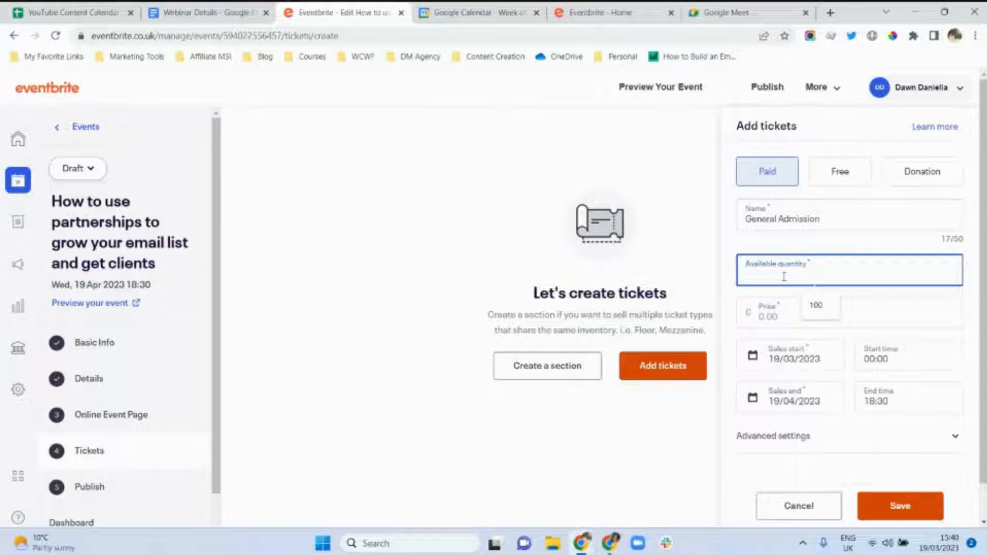
{"action": "type", "text": "100"}
{"action": "left_click", "coordinate": [772, 317]}
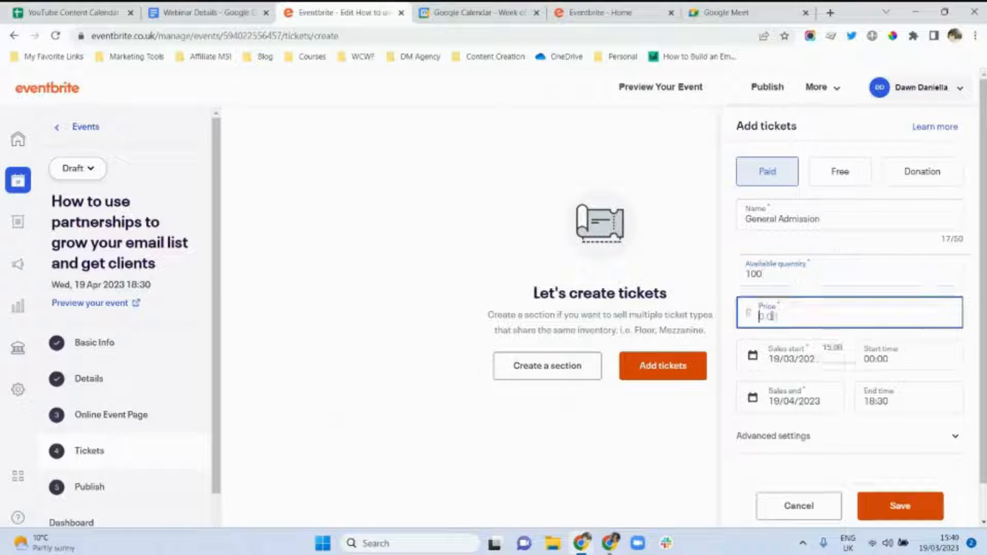
{"action": "type", "text": "65"}
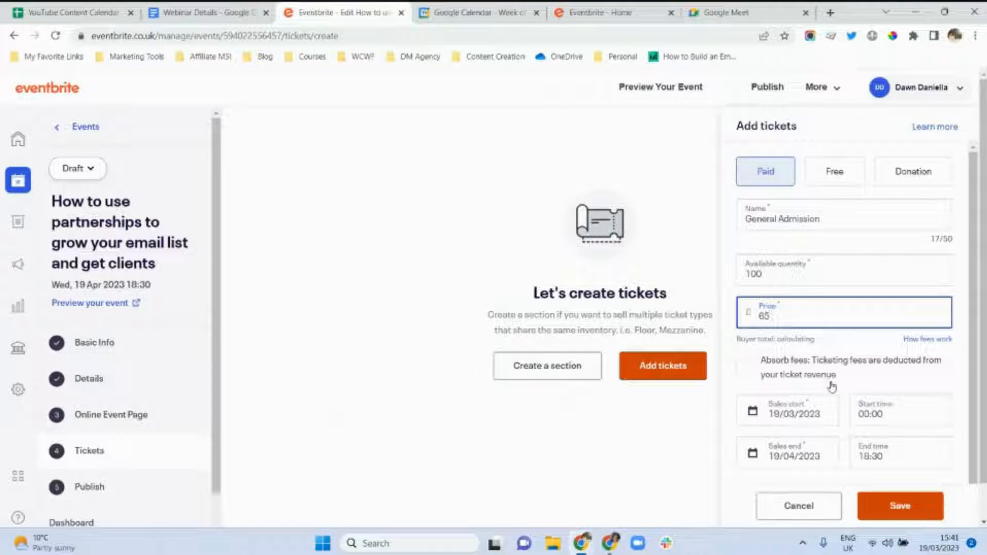
{"action": "left_click", "coordinate": [743, 368]}
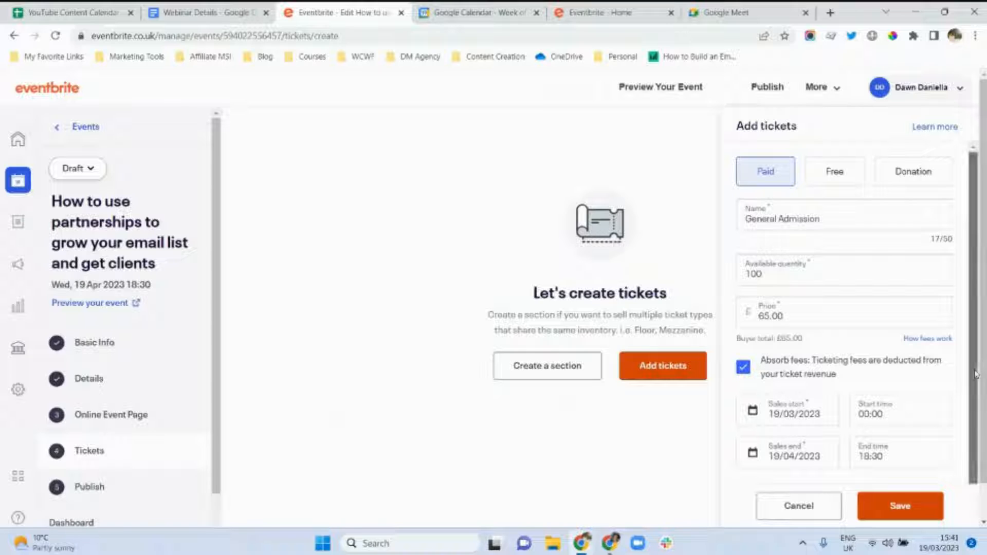
{"action": "scroll", "coordinate": [874, 391], "scroll_direction": "down", "scroll_amount": 1}
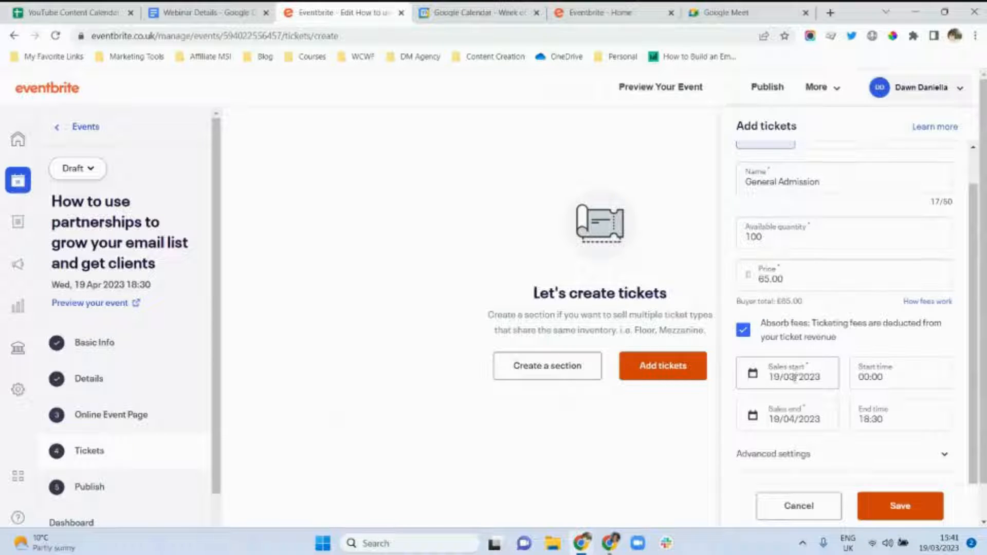
{"action": "left_click", "coordinate": [790, 419]}
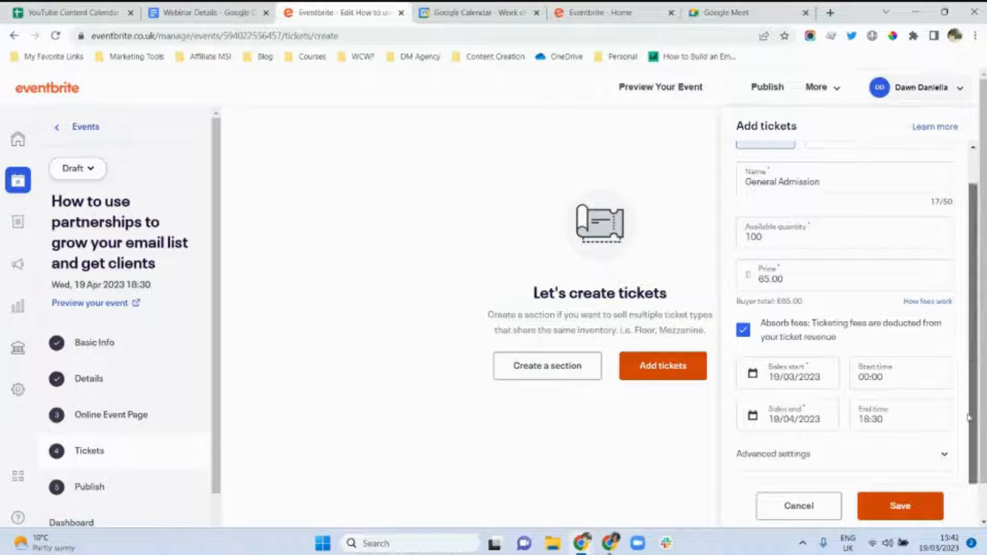
In Advanced settings, show sale end dates at checkout, set maximum per order to 1, and save General Admission.
{"action": "left_click", "coordinate": [833, 455]}
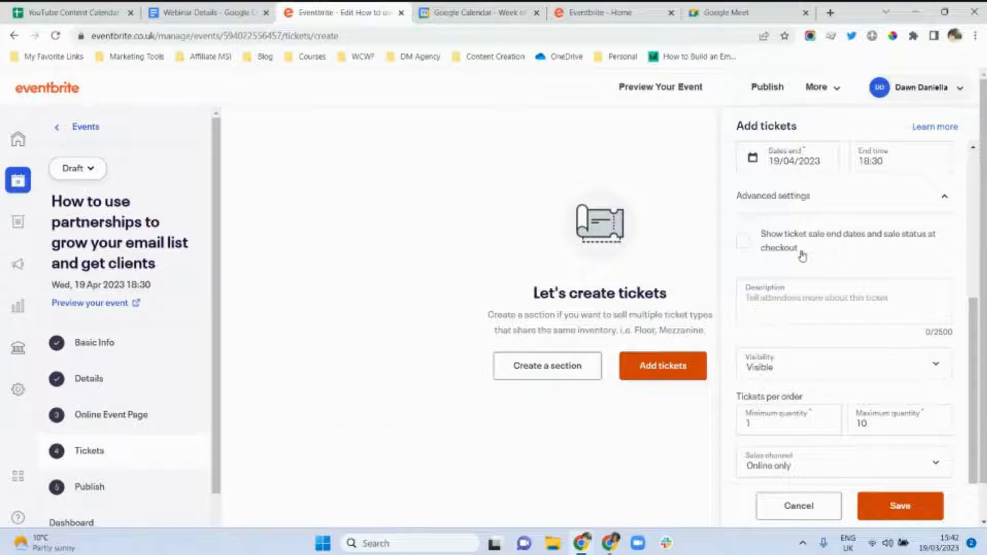
{"action": "left_click", "coordinate": [742, 242]}
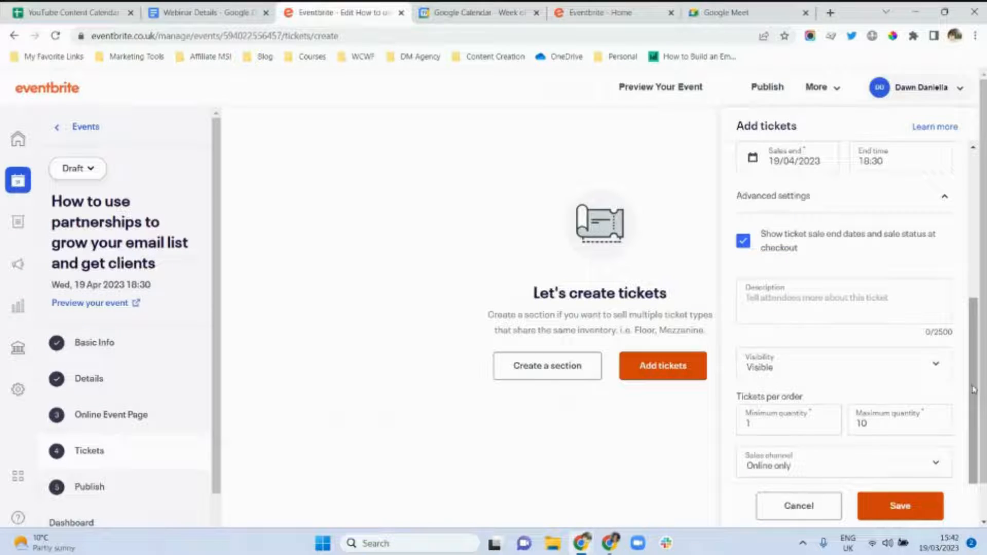
{"action": "scroll", "coordinate": [973, 395], "scroll_direction": "down", "scroll_amount": 1}
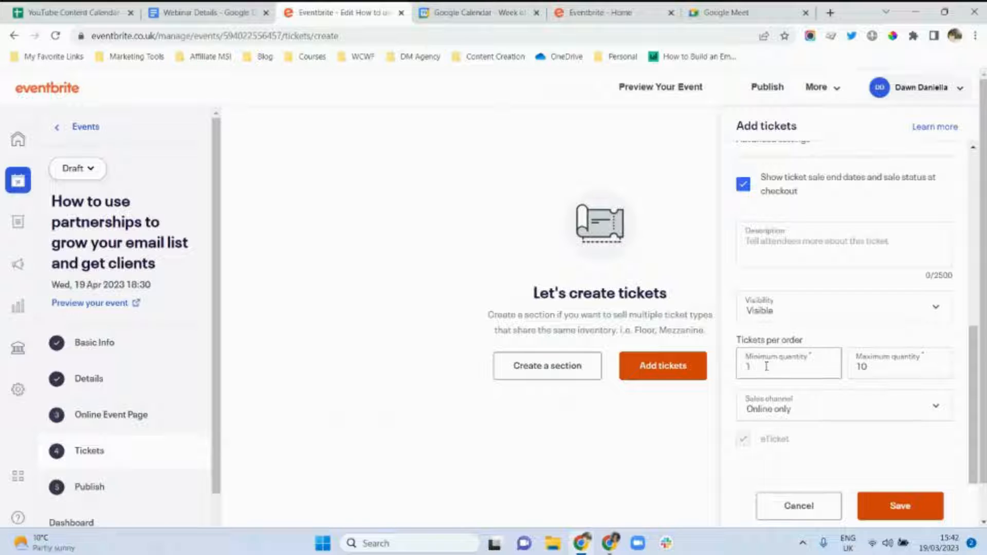
{"action": "left_click", "coordinate": [870, 368]}
{"action": "key", "text": "BackSpace"}
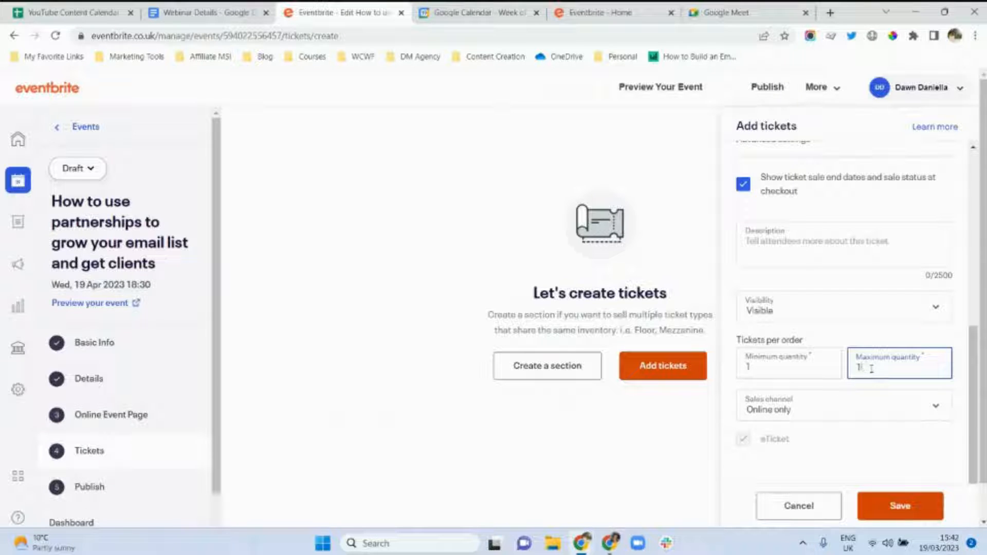
{"action": "left_click", "coordinate": [797, 426]}
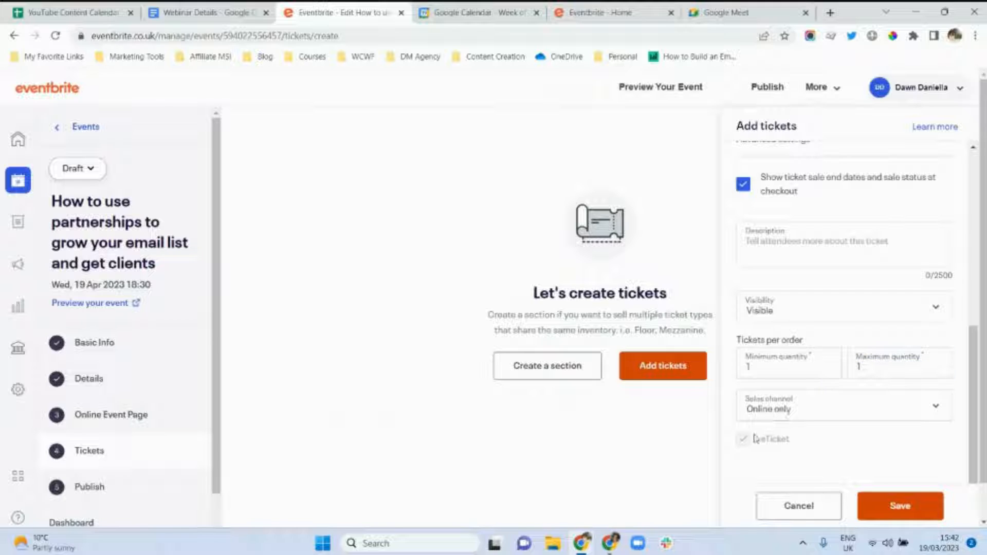
{"action": "left_click", "coordinate": [898, 508]}
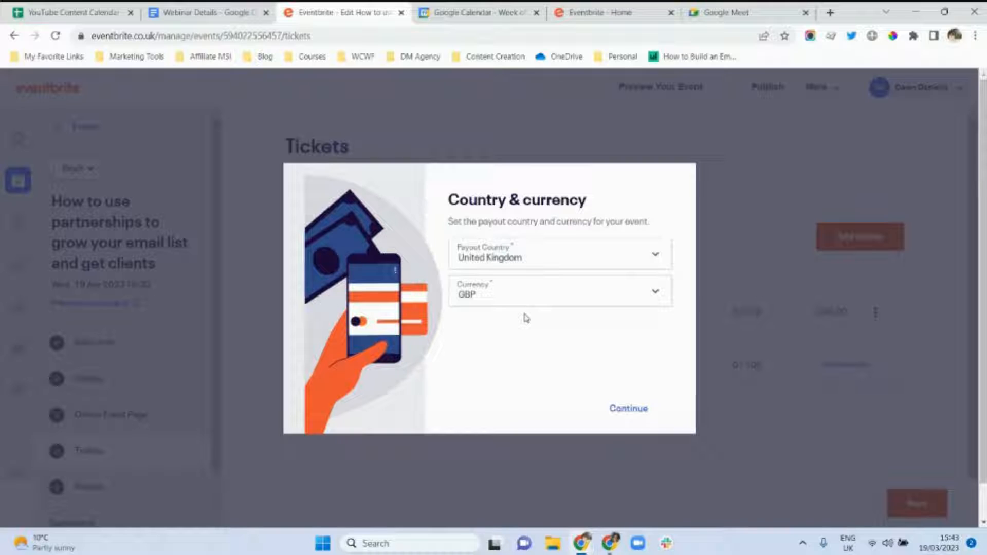
Confirm United Kingdom payout in GBP, then go to the ticket Add-ons section.
{"action": "left_click", "coordinate": [619, 409]}
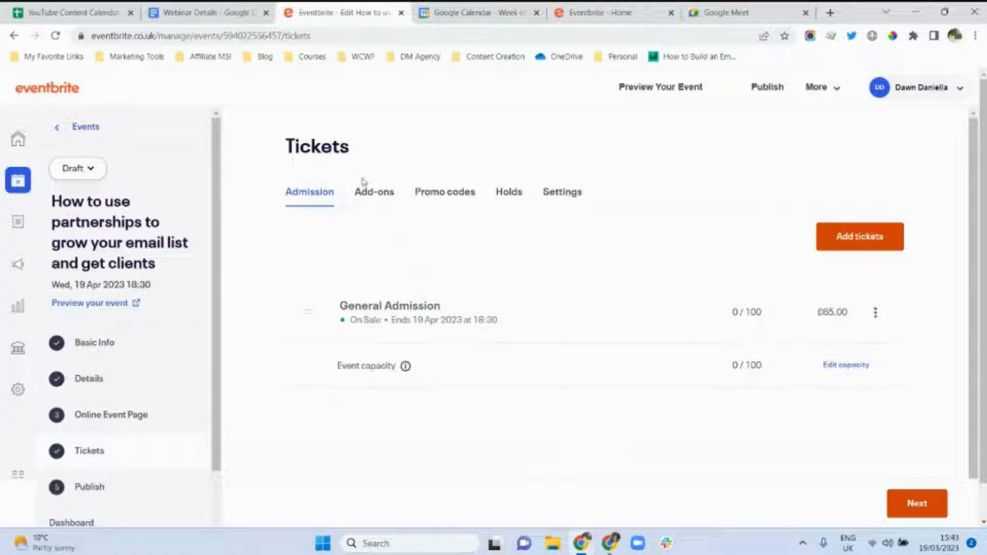
{"action": "left_click", "coordinate": [377, 195]}
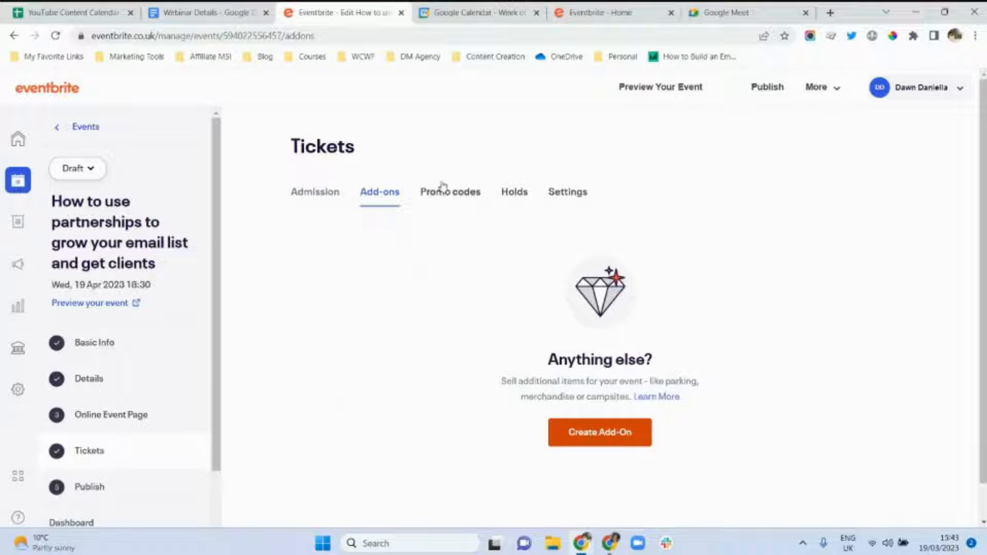
Look through the Promo codes and Holds sections before landing on the ticket Settings section.
{"action": "left_click", "coordinate": [450, 201]}
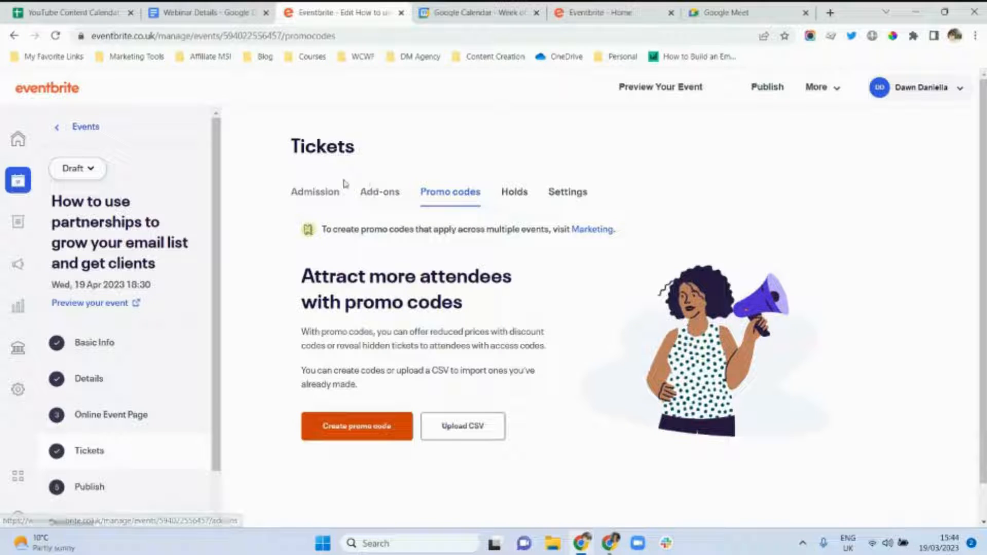
{"action": "left_click", "coordinate": [513, 196]}
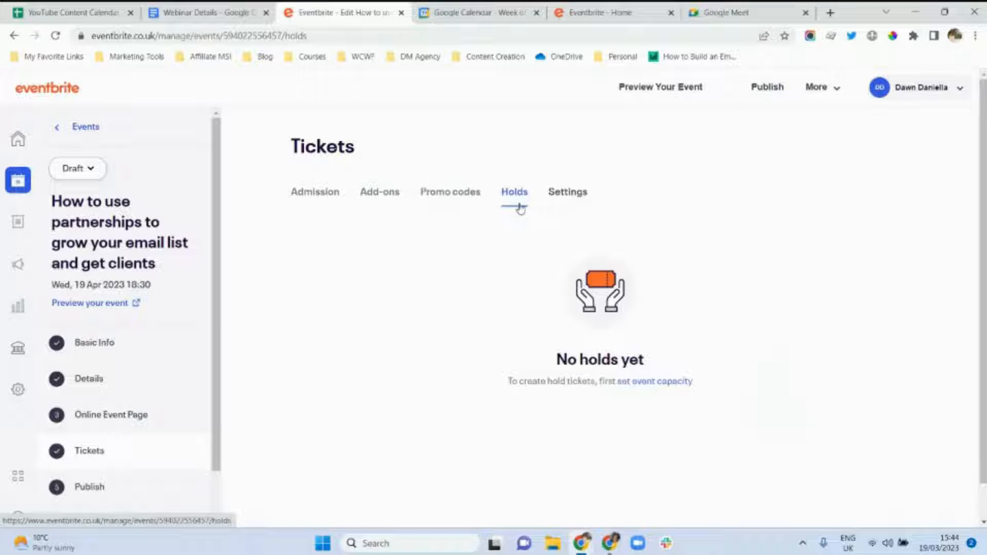
{"action": "left_click", "coordinate": [571, 200]}
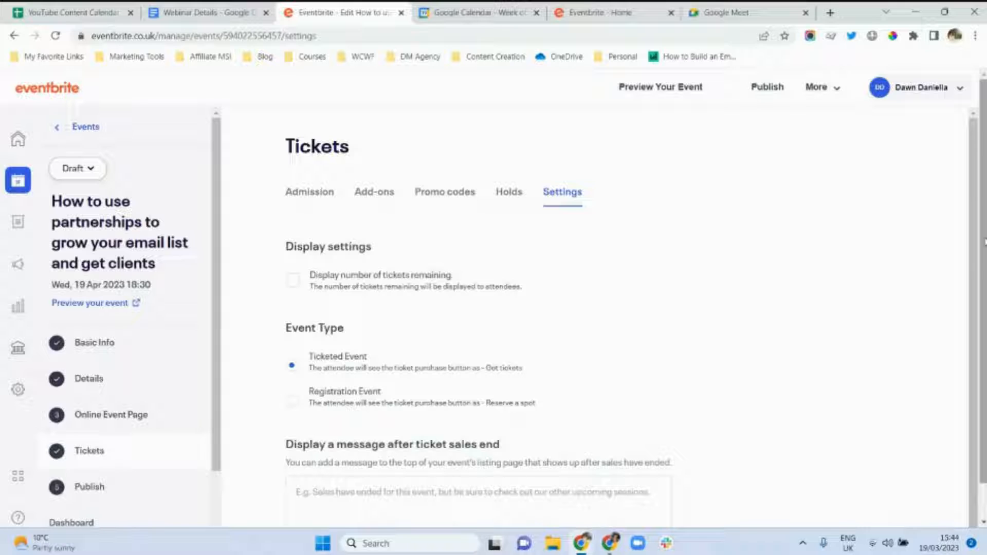
Switch the event type from Ticketed Event to Registration Event and save the change.
{"action": "scroll", "coordinate": [985, 242], "scroll_direction": "down", "scroll_amount": 1}
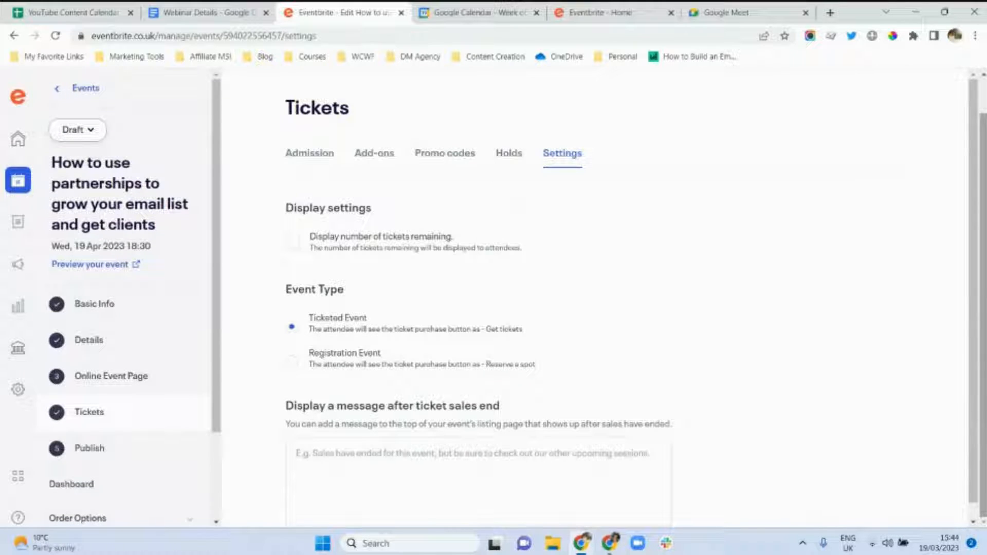
{"action": "left_click", "coordinate": [292, 366]}
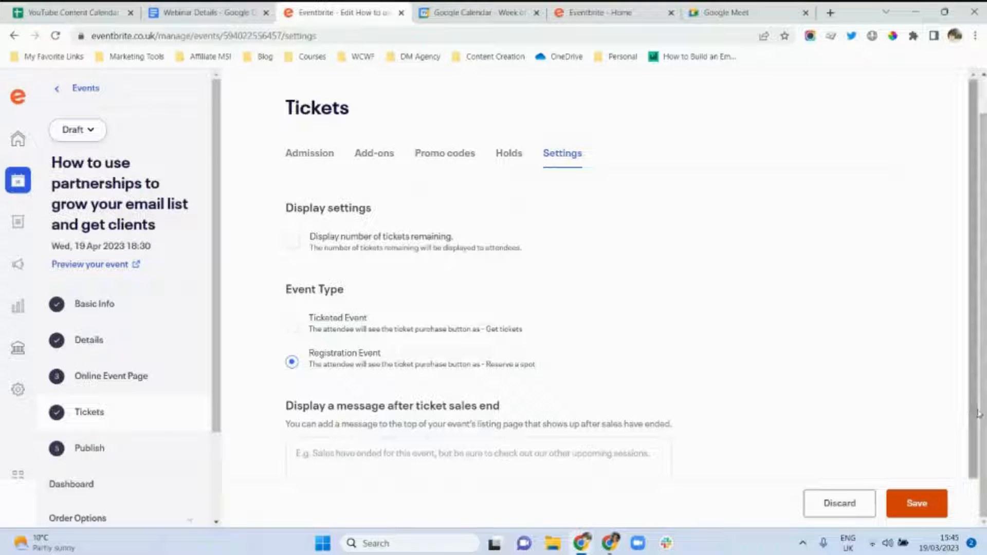
{"action": "left_click_drag", "start_coordinate": [979, 414], "coordinate": [978, 470]}
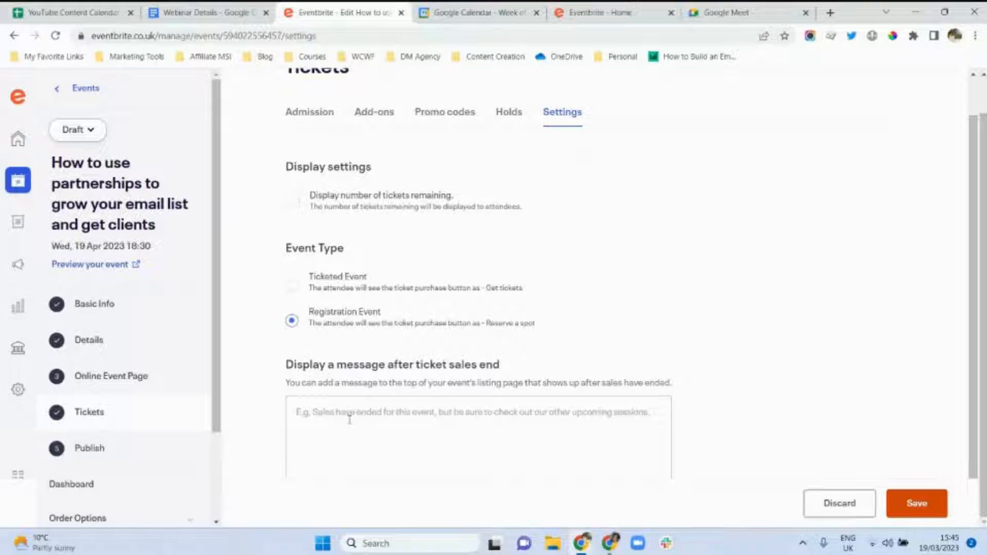
{"action": "left_click", "coordinate": [916, 506]}
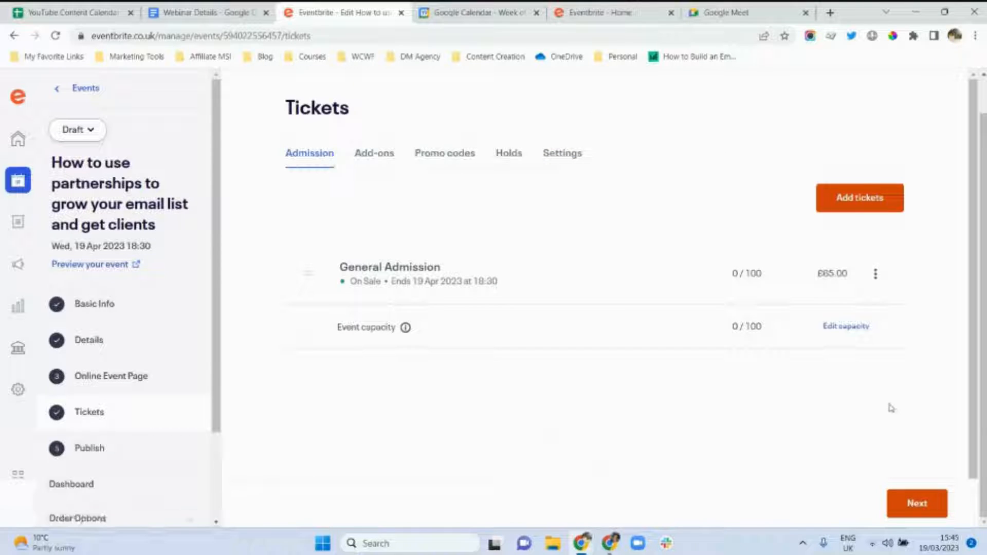
Move to the Publish step and preview the event page, reviewing its banner, description, agenda, FAQs and organiser.
{"action": "left_click", "coordinate": [924, 508]}
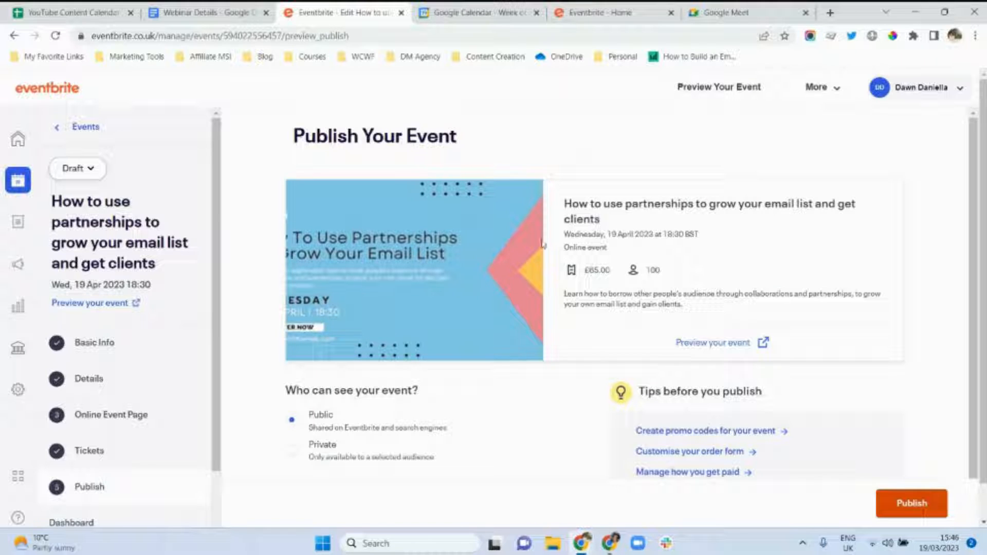
{"action": "left_click", "coordinate": [764, 344]}
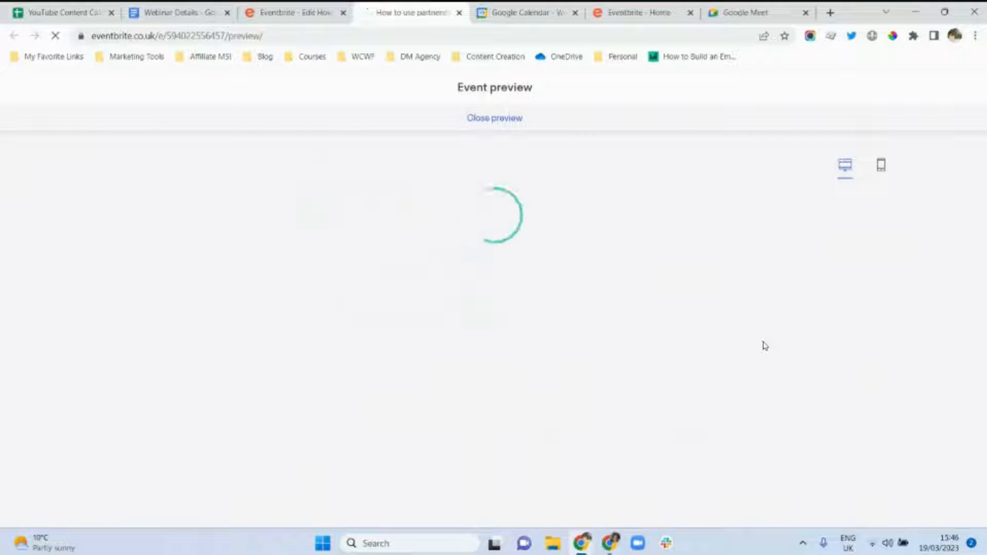
{"action": "scroll", "coordinate": [494, 355], "scroll_direction": "down", "scroll_amount": 3}
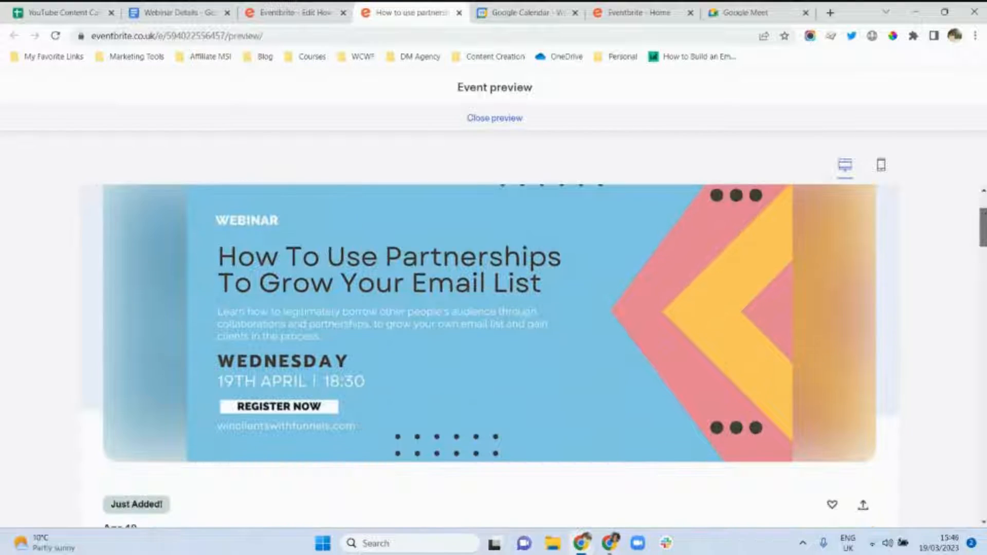
{"action": "scroll", "coordinate": [494, 354], "scroll_direction": "down", "scroll_amount": 4}
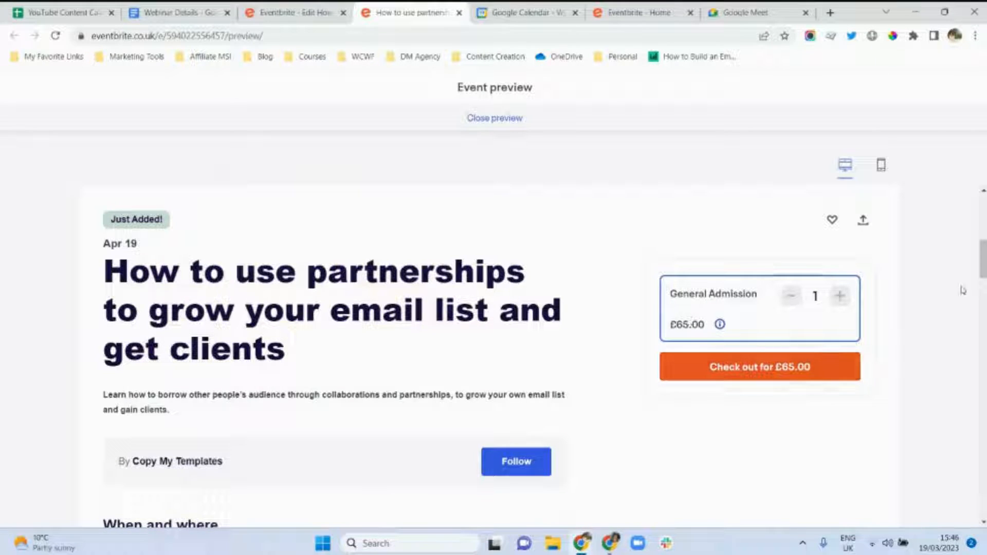
{"action": "scroll", "coordinate": [690, 323], "scroll_direction": "down", "scroll_amount": 2}
{"action": "scroll", "coordinate": [290, 362], "scroll_direction": "down", "scroll_amount": 4}
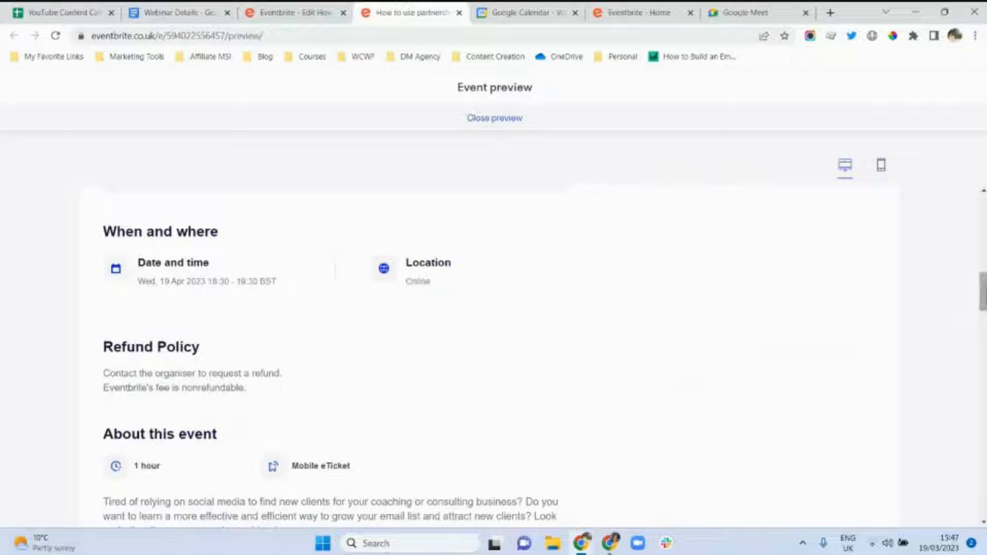
{"action": "scroll", "coordinate": [983, 292], "scroll_direction": "down", "scroll_amount": 3}
{"action": "scroll", "coordinate": [983, 308], "scroll_direction": "down", "scroll_amount": 2}
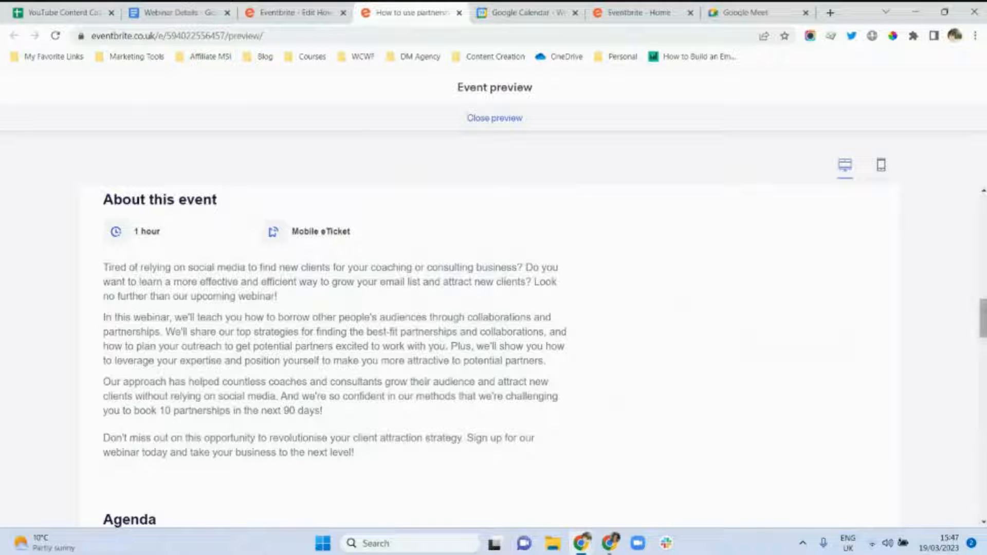
{"action": "scroll", "coordinate": [984, 318], "scroll_direction": "down", "scroll_amount": 5}
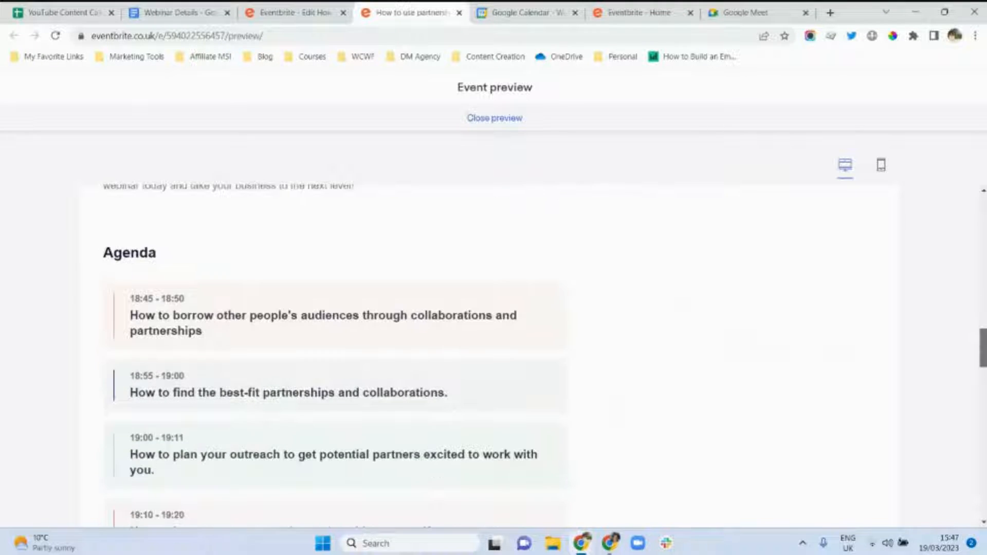
{"action": "left_click_drag", "start_coordinate": [984, 352], "coordinate": [976, 209]}
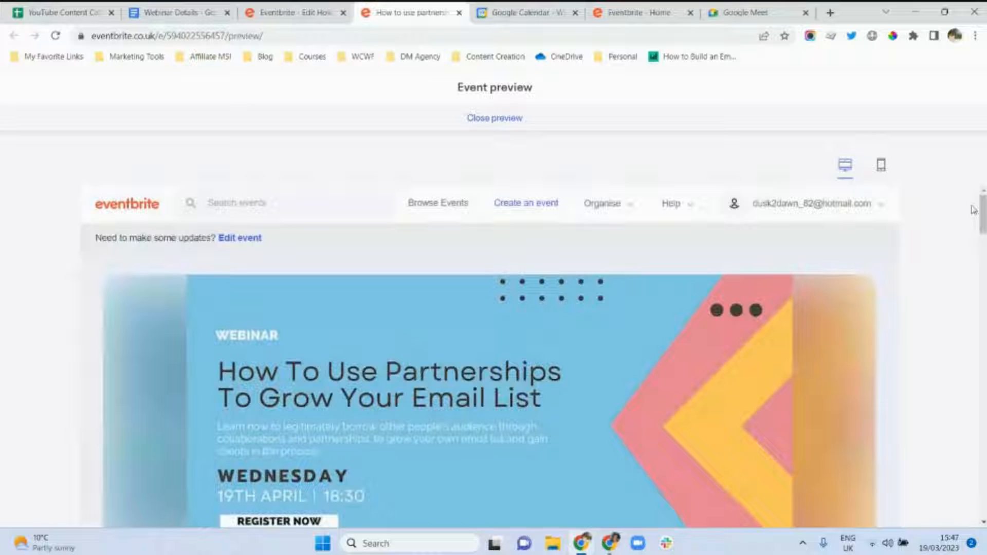
Review the event page in mobile view, then close the preview back to the Publish step.
{"action": "left_click", "coordinate": [878, 168]}
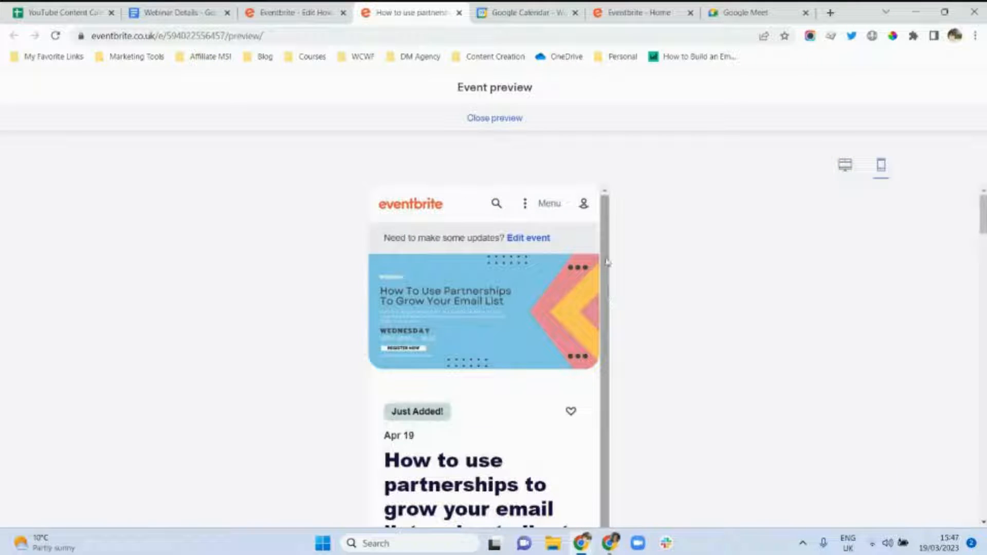
{"action": "left_click_drag", "start_coordinate": [609, 263], "coordinate": [588, 524]}
{"action": "mouse_move", "coordinate": [981, 220]}
{"action": "left_mouse_down"}
{"action": "mouse_move", "coordinate": [980, 388]}
{"action": "mouse_move", "coordinate": [980, 211]}
{"action": "left_mouse_up"}
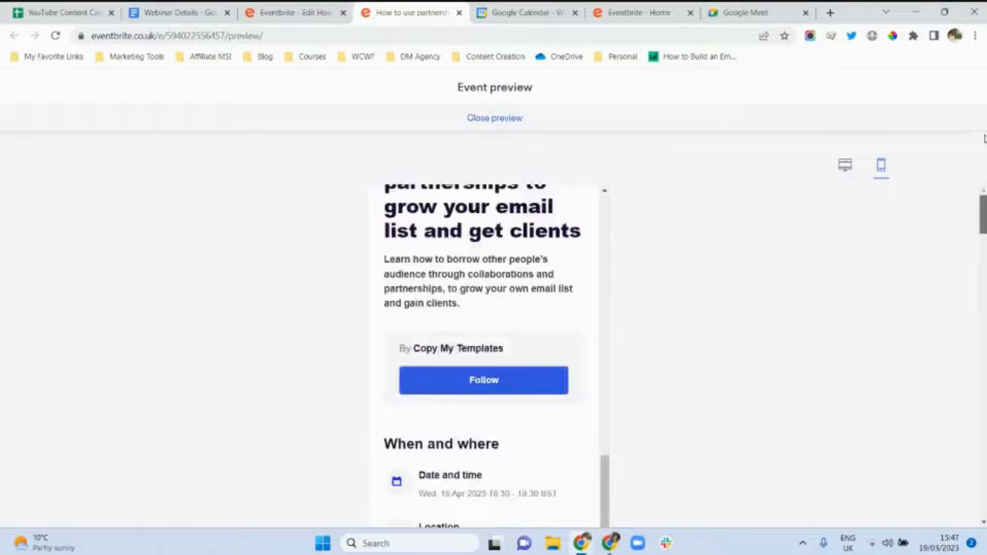
{"action": "left_click", "coordinate": [503, 119]}
{"action": "scroll", "coordinate": [551, 407], "scroll_direction": "down", "scroll_amount": 2}
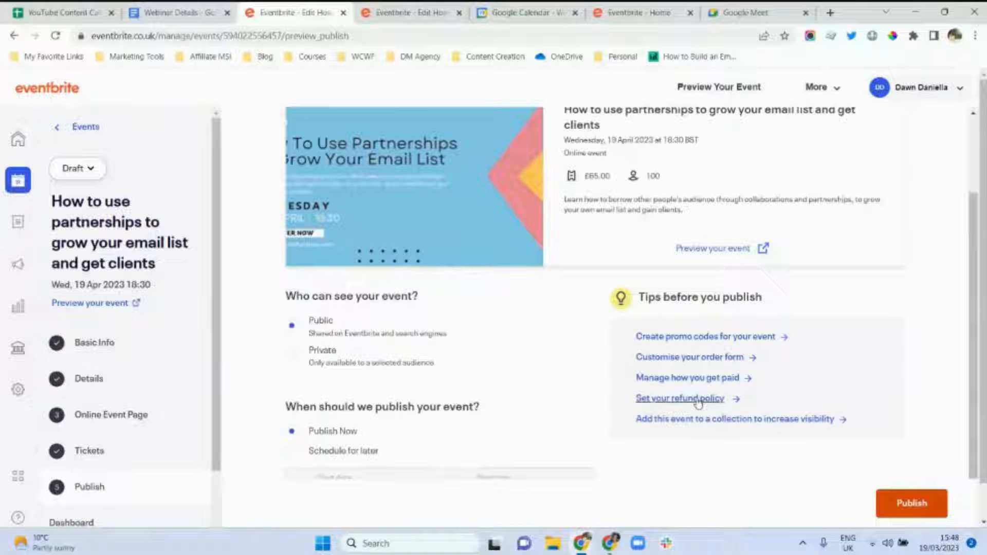
Choose No refunds as the webinar's refund policy and save it.
{"action": "left_click", "coordinate": [647, 401]}
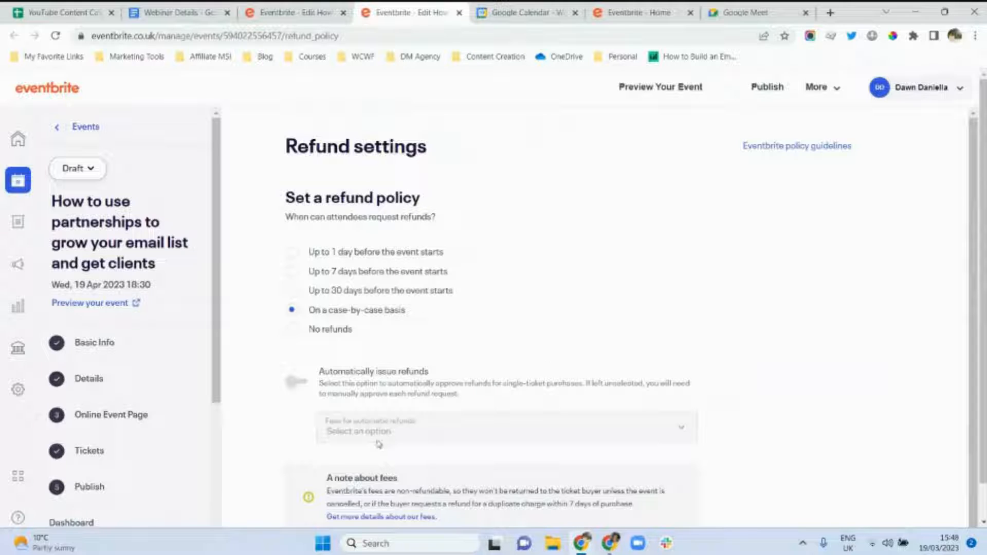
{"action": "left_click", "coordinate": [291, 329]}
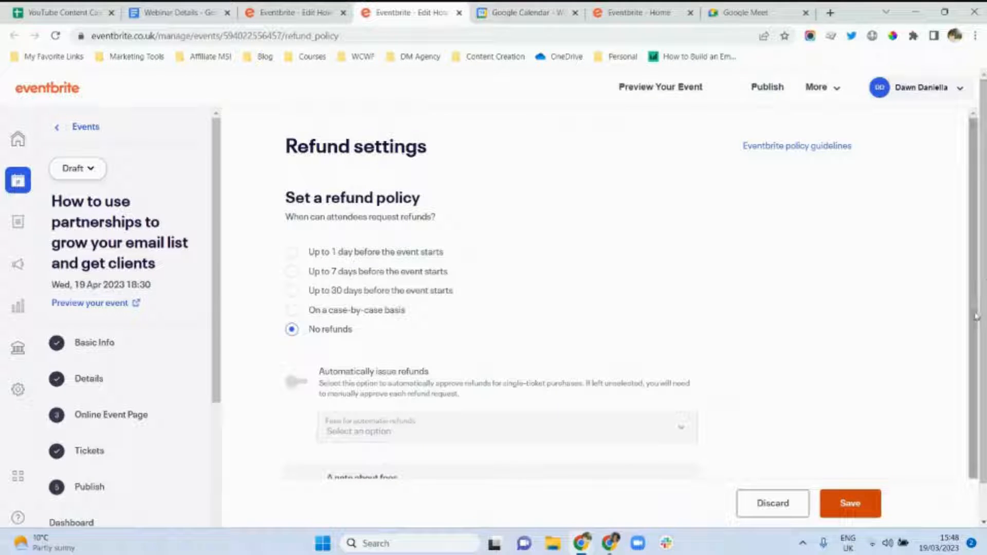
{"action": "scroll", "coordinate": [976, 336], "scroll_direction": "down", "scroll_amount": 1}
{"action": "left_click_drag", "start_coordinate": [976, 335], "coordinate": [976, 397]}
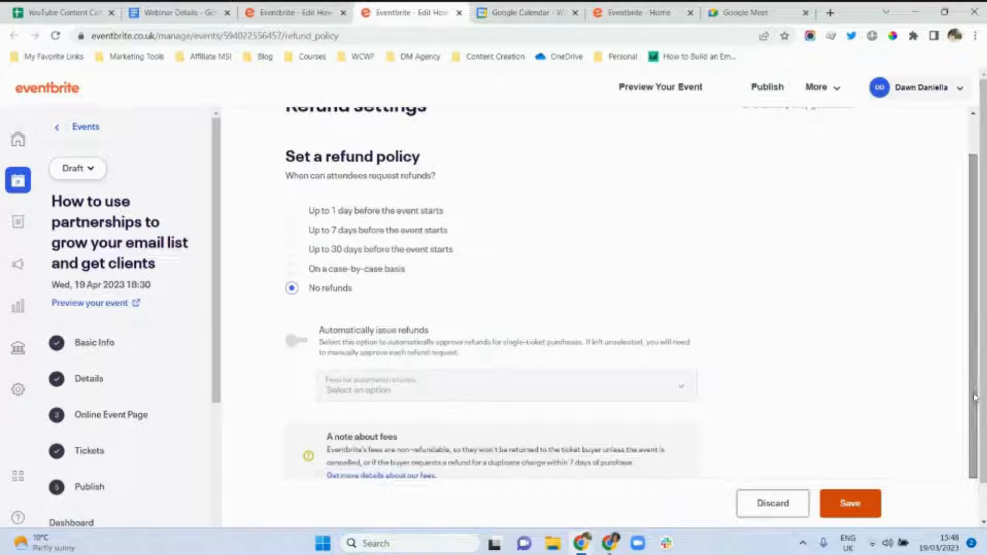
{"action": "left_click", "coordinate": [861, 508]}
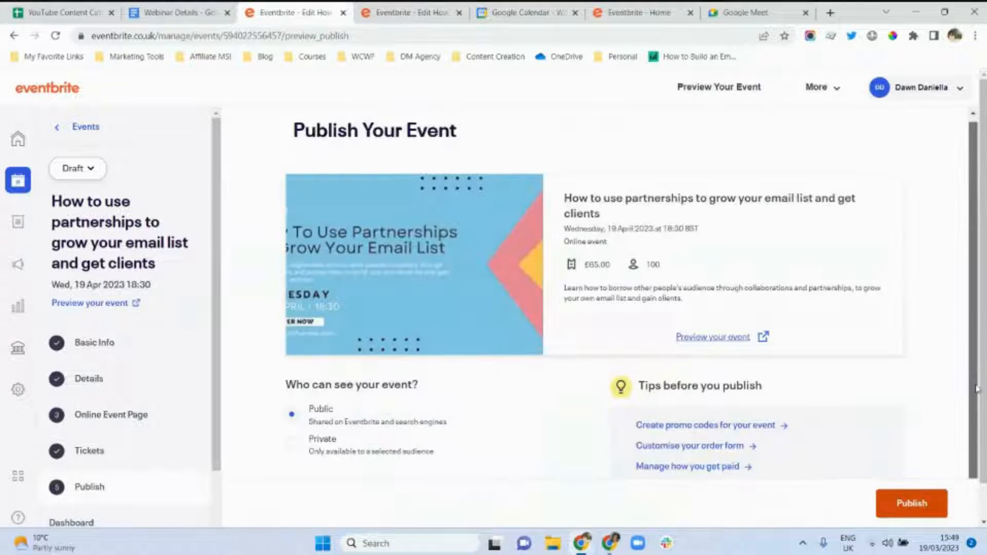
Publish the webinar immediately with Public visibility.
{"action": "scroll", "coordinate": [974, 442], "scroll_direction": "down", "scroll_amount": 1}
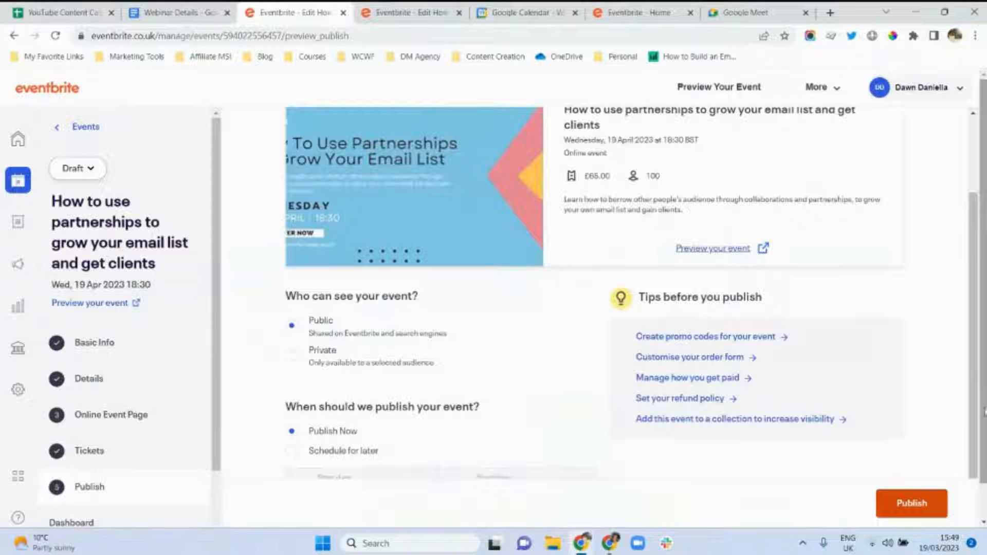
{"action": "scroll", "coordinate": [985, 411], "scroll_direction": "down", "scroll_amount": 1}
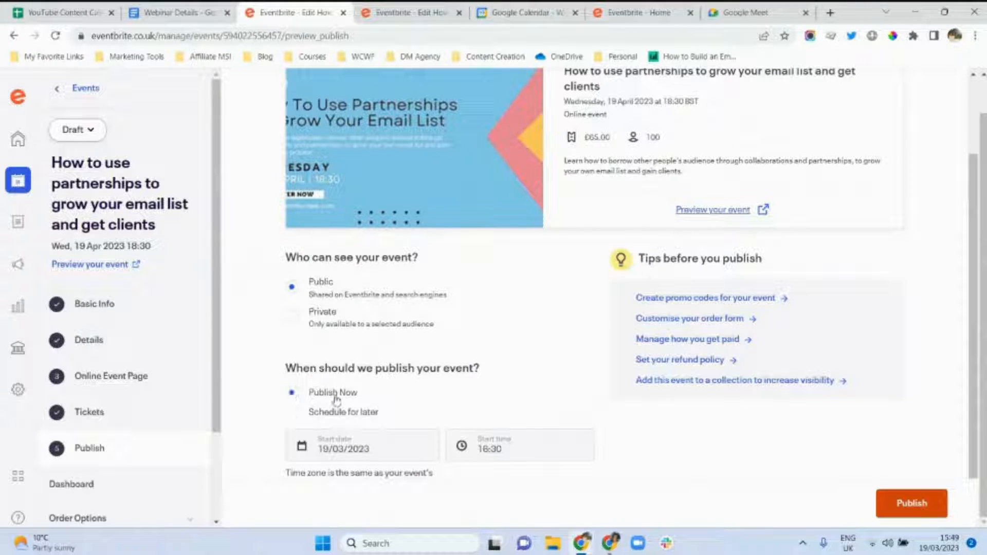
{"action": "left_click", "coordinate": [920, 509]}
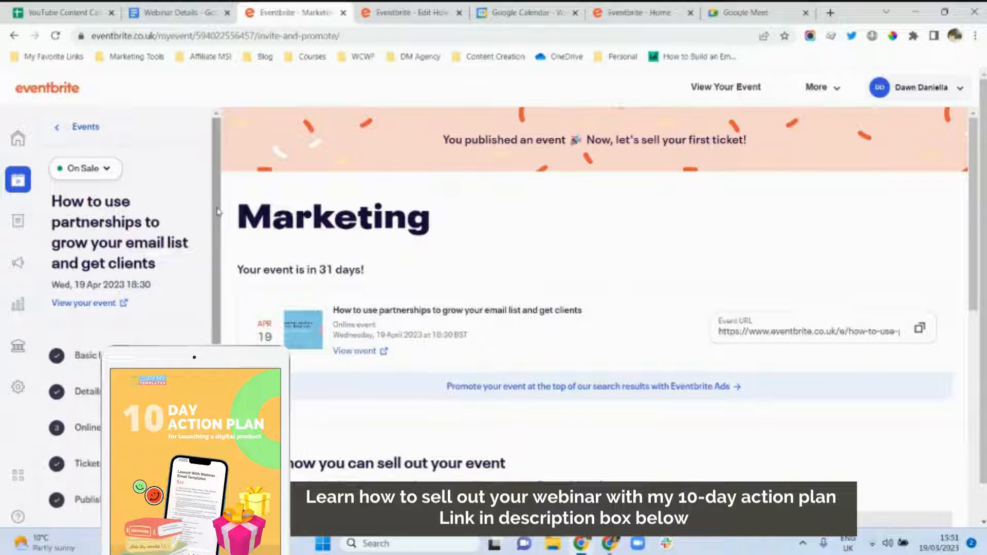
Go to Emails to Attendees under Manage Attendees in the left sidebar.
{"action": "left_click_drag", "start_coordinate": [217, 211], "coordinate": [217, 348]}
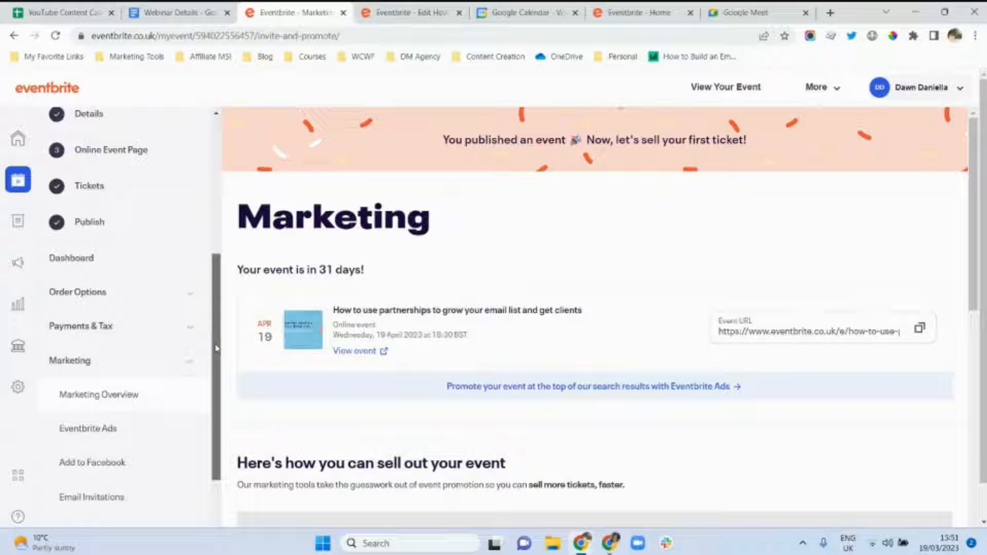
{"action": "left_click", "coordinate": [99, 448]}
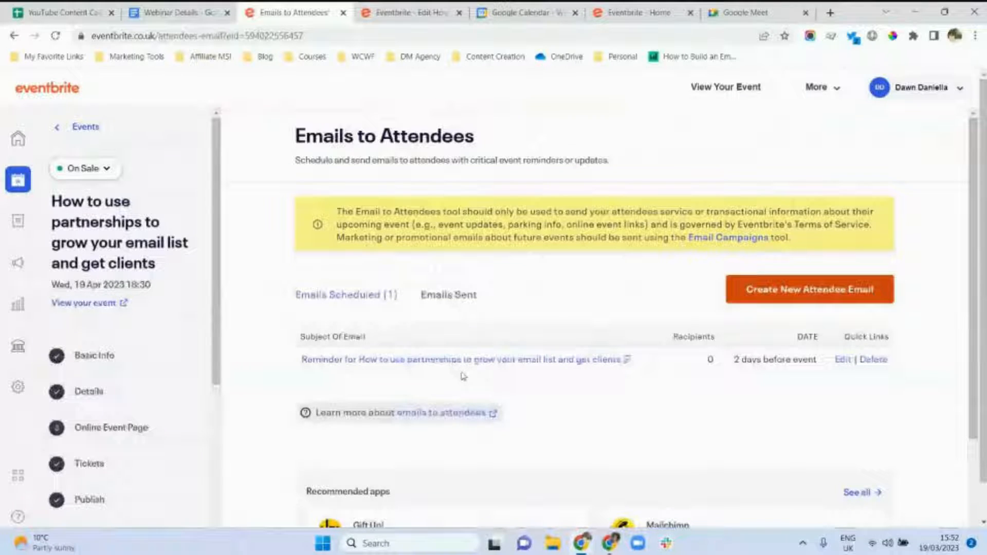
Start a new attendee email and add "Here is your event link:" on the message's second line.
{"action": "left_click", "coordinate": [782, 301]}
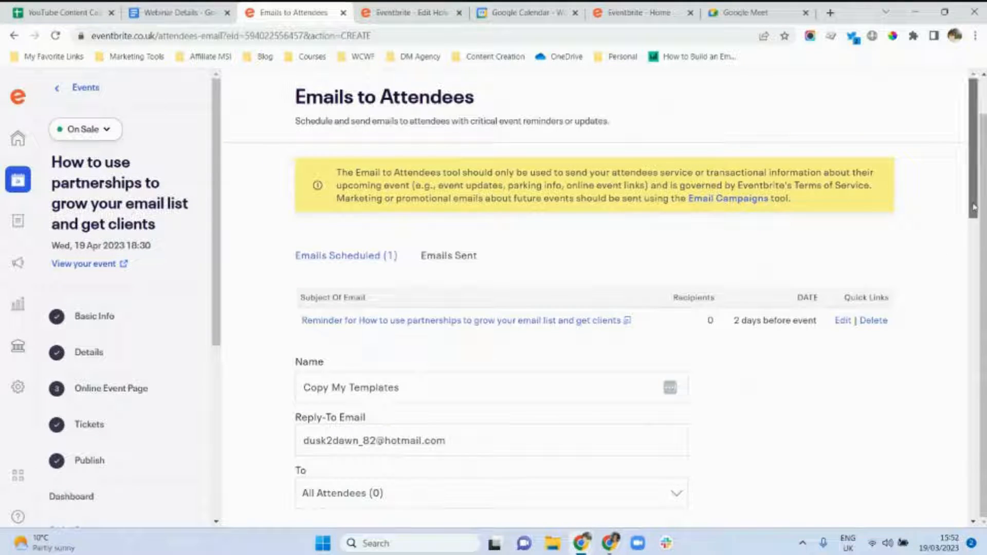
{"action": "left_click_drag", "start_coordinate": [973, 207], "coordinate": [972, 307]}
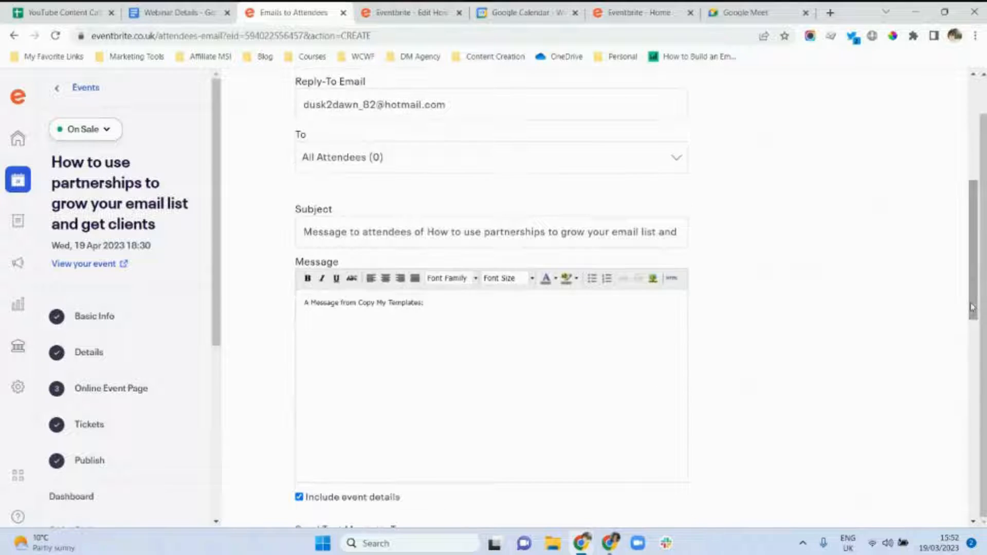
{"action": "left_click", "coordinate": [432, 303]}
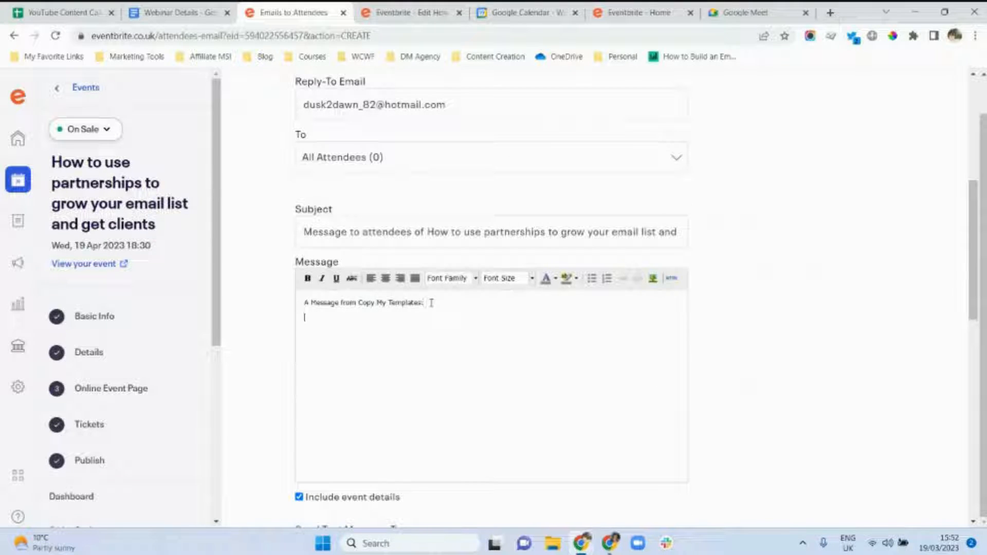
{"action": "type", "text": "Here is your evenr e"}
{"action": "type", "text": "ink:"}
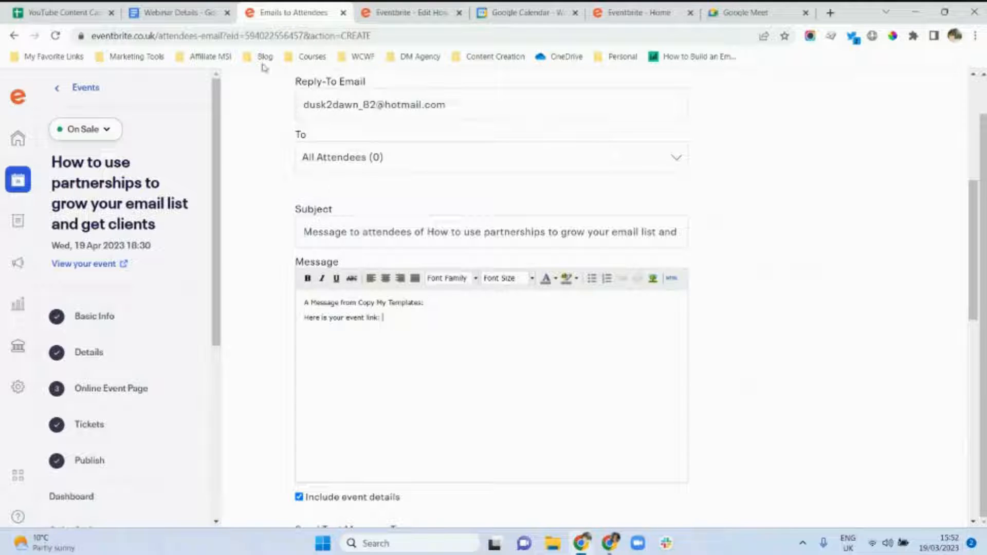
Copy the meet.google.com link from the Meeting Link section of the Webinar Details document.
{"action": "left_click", "coordinate": [178, 12]}
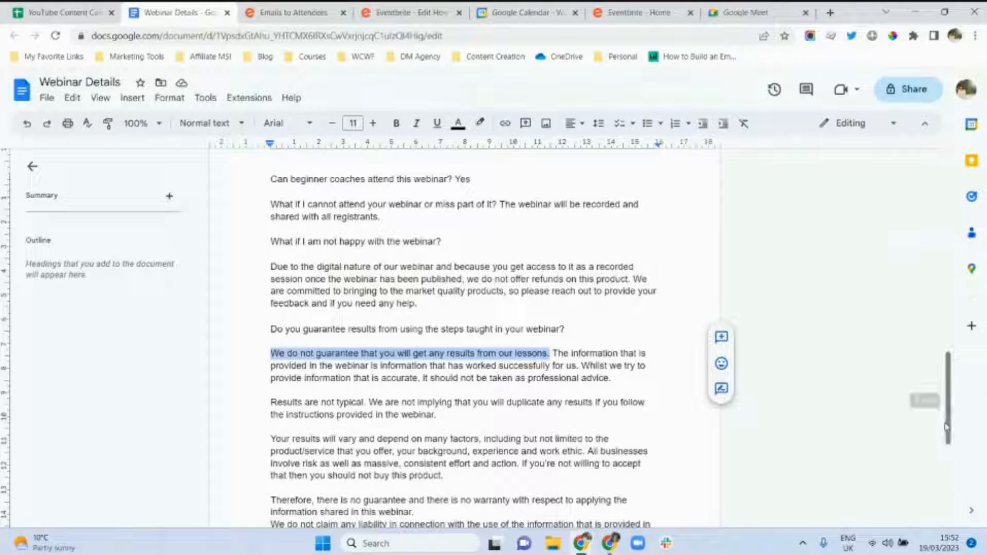
{"action": "left_click_drag", "start_coordinate": [950, 432], "coordinate": [951, 515]}
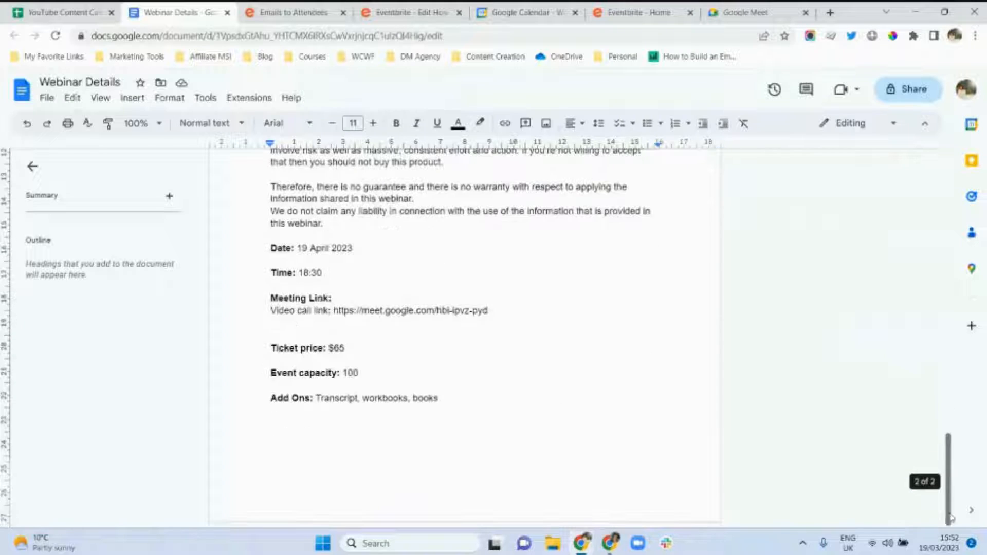
{"action": "left_click_drag", "start_coordinate": [489, 311], "coordinate": [335, 312]}
{"action": "key", "text": "ctrl+c"}
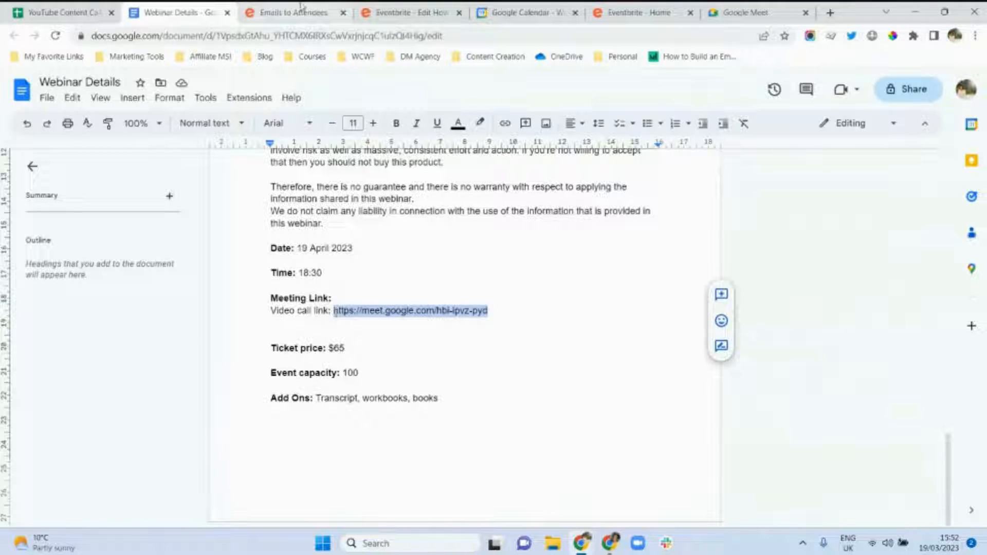
Paste the Google Meet link after 'Here is your event link:' and add 'Looking forward to meeting you :)' directly below.
{"action": "left_click", "coordinate": [293, 13]}
{"action": "key", "text": "ctrl+v"}
{"action": "key", "text": "Return"}
{"action": "key", "text": "Return"}
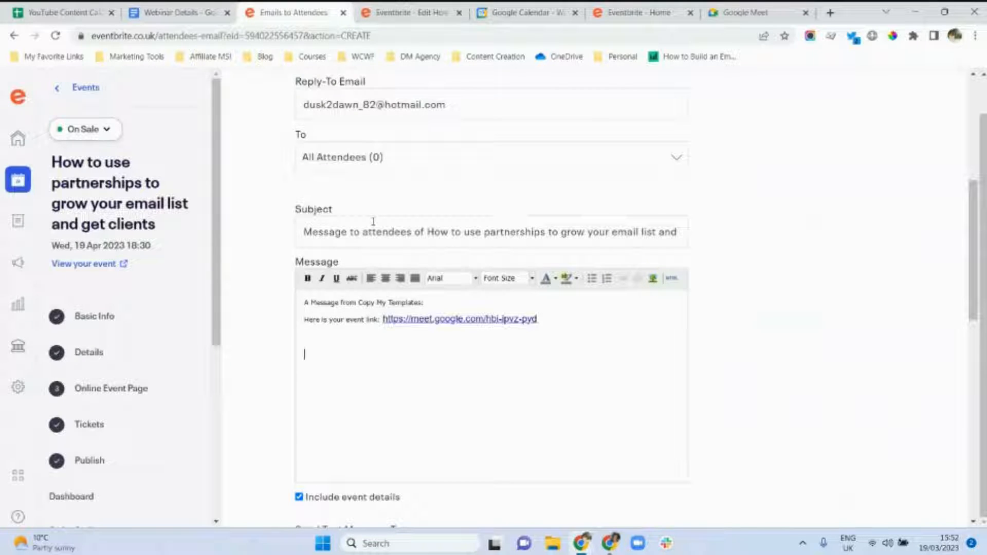
{"action": "type", "text": "Looking forward to meeting you"}
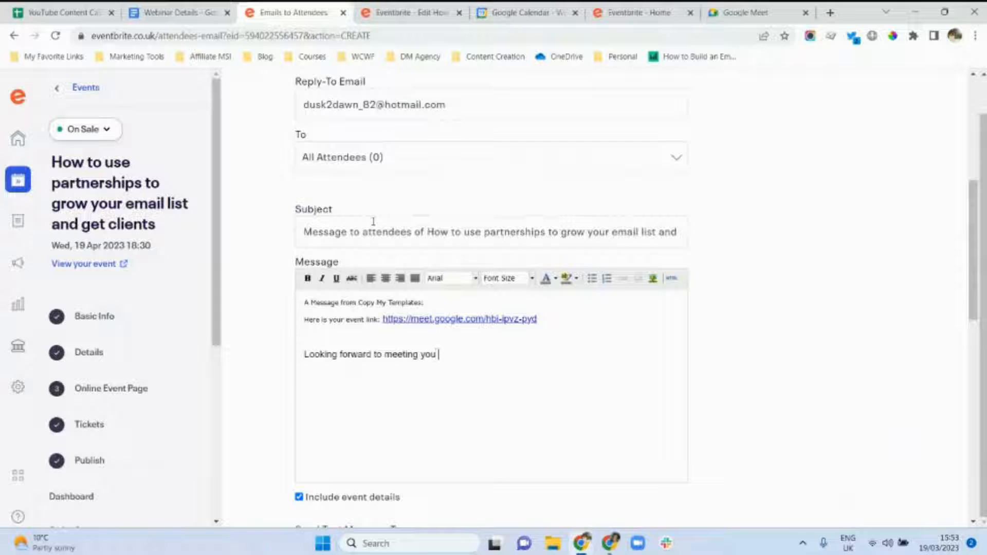
{"action": "type", "text": " !"}
{"action": "left_click", "coordinate": [304, 355]}
{"action": "key", "text": "BackSpace"}
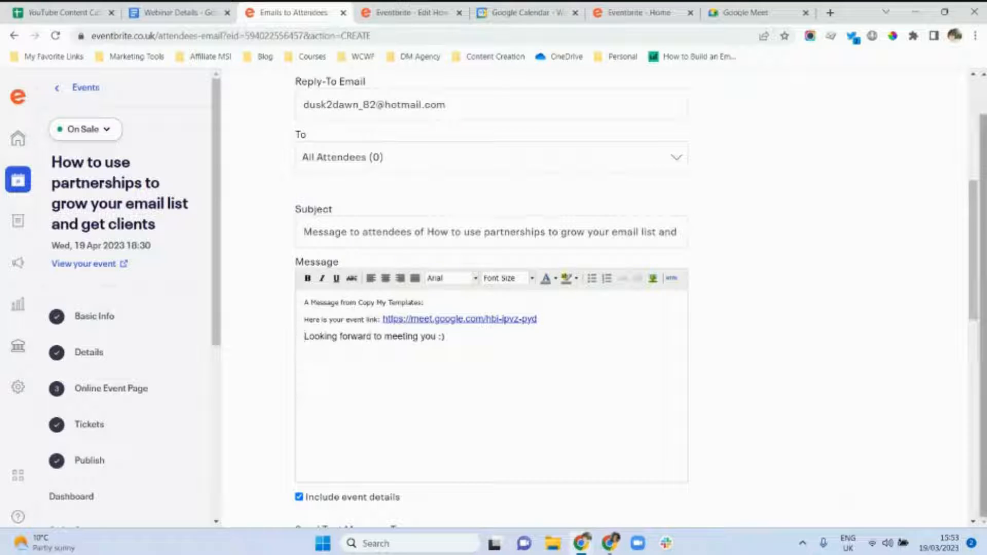
Review the recipient options, leaving the email addressed to all attendees.
{"action": "left_click_drag", "start_coordinate": [981, 294], "coordinate": [971, 243]}
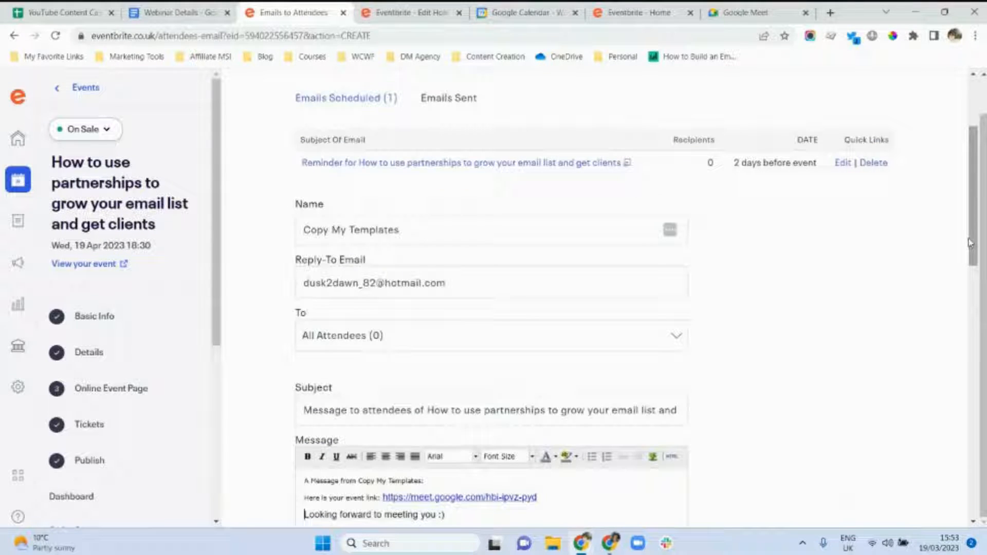
{"action": "left_click", "coordinate": [524, 335]}
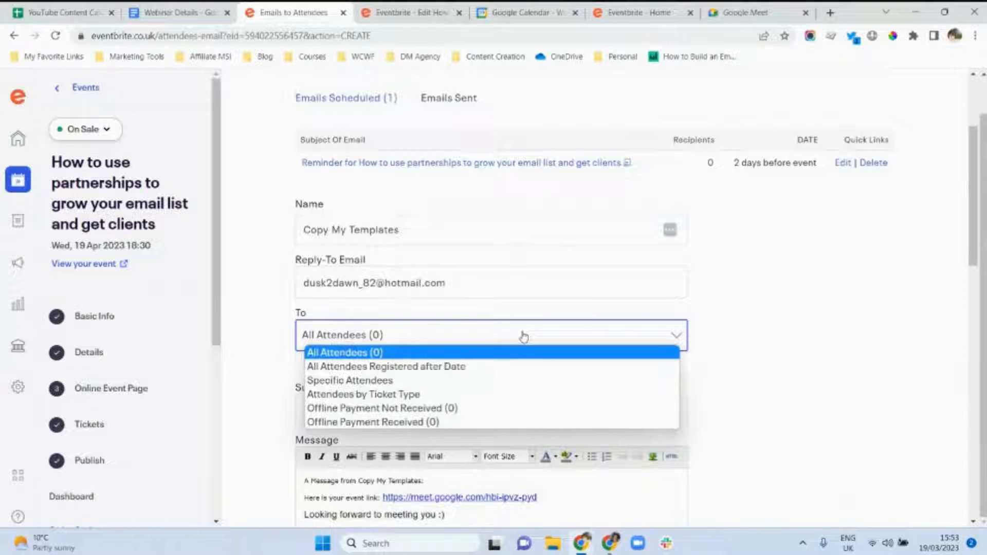
{"action": "left_click", "coordinate": [381, 354]}
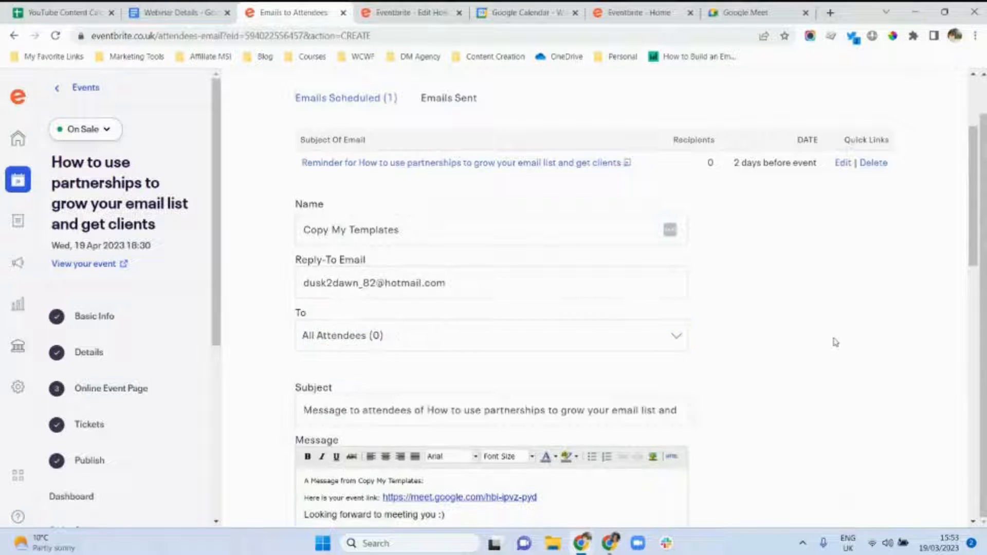
{"action": "left_click", "coordinate": [657, 343]}
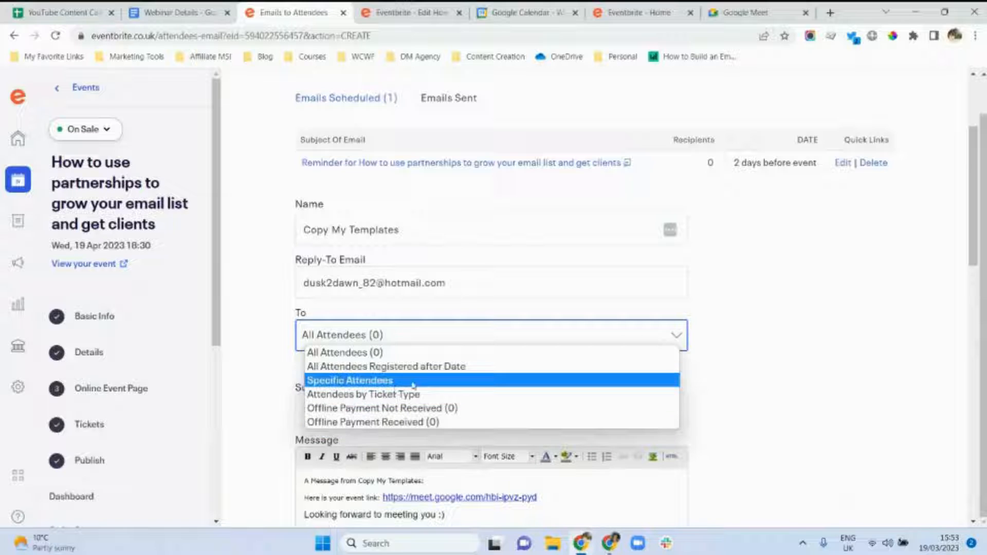
{"action": "left_click", "coordinate": [817, 337]}
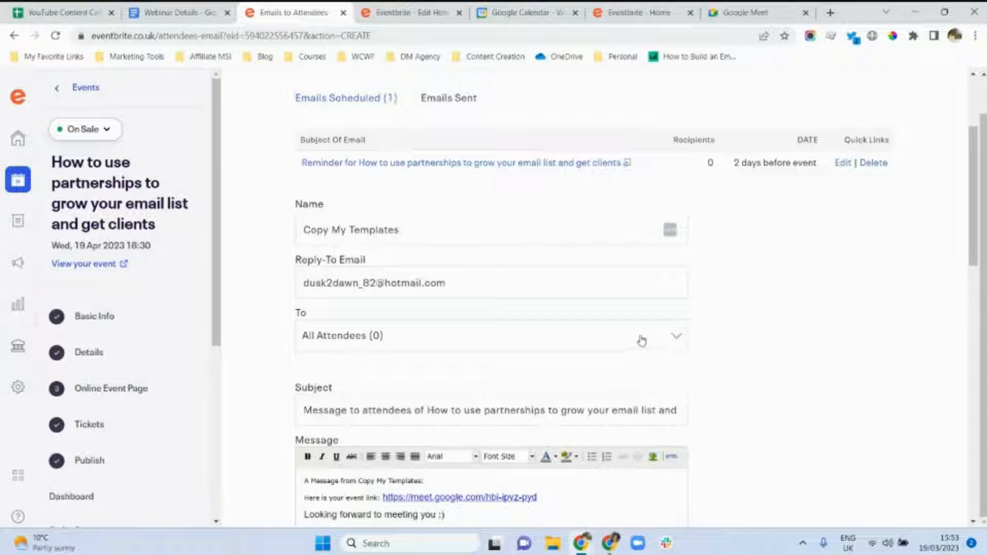
{"action": "left_click_drag", "start_coordinate": [974, 259], "coordinate": [974, 311]}
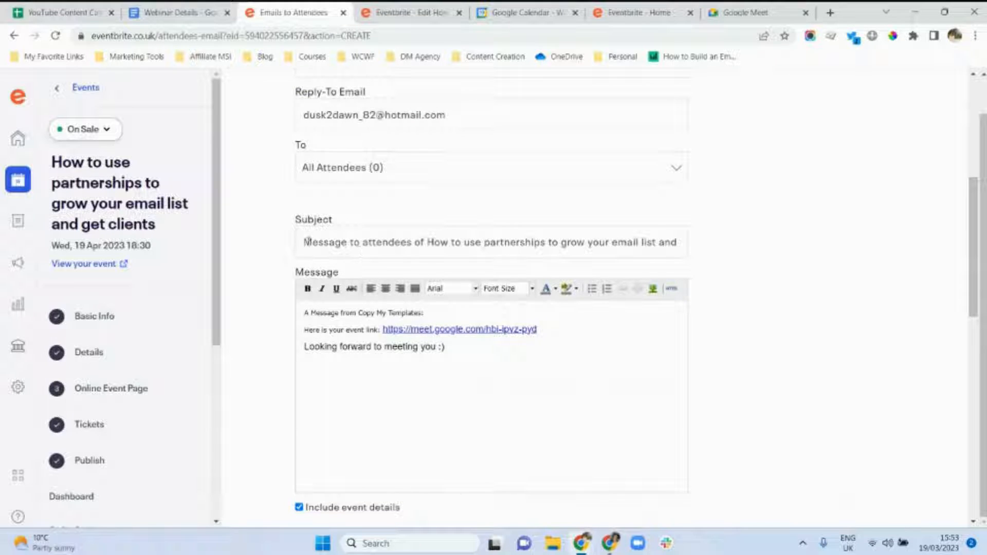
Replace the email subject with 'Here is your link to attend the webinar'.
{"action": "left_click_drag", "start_coordinate": [307, 242], "coordinate": [718, 261]}
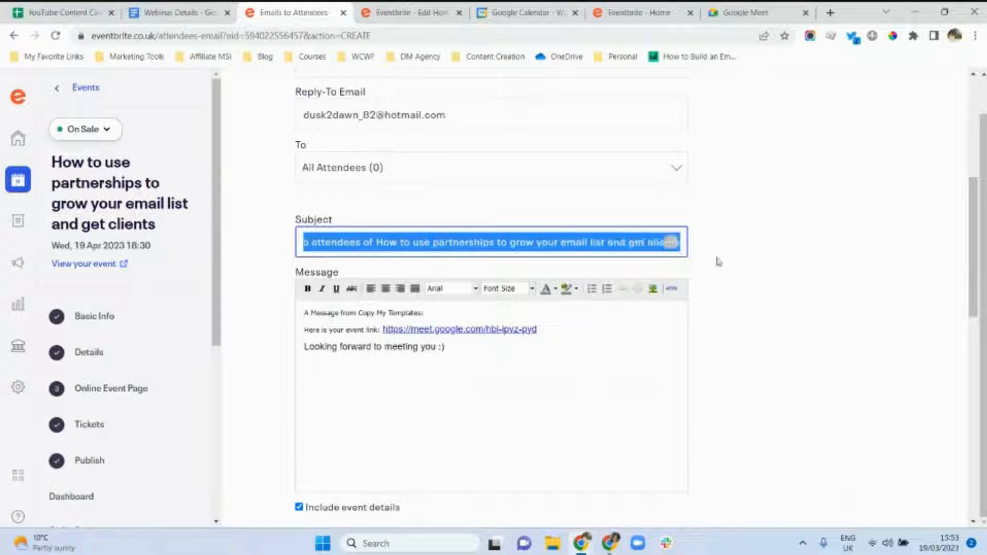
{"action": "type", "text": "Here is you"}
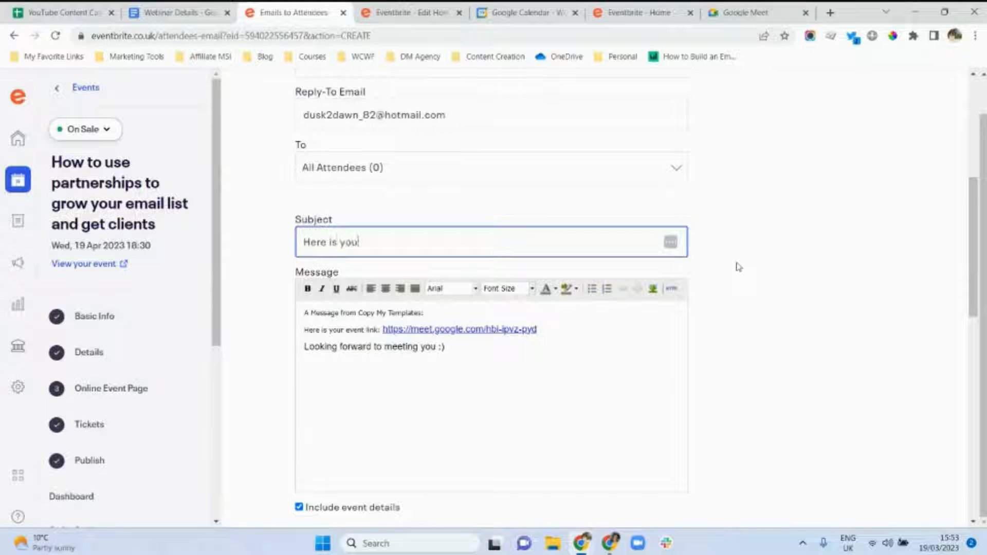
{"action": "type", "text": "r link to attend th"}
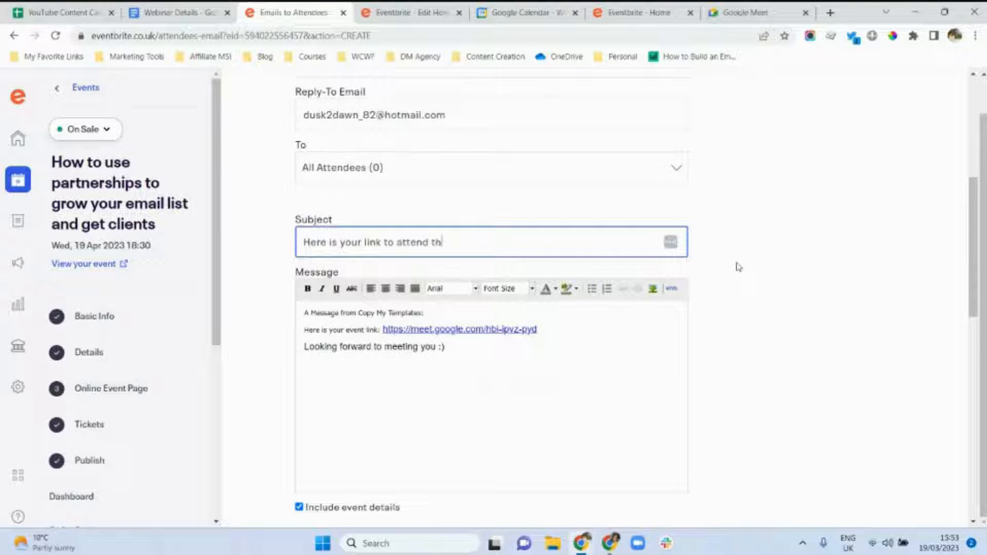
{"action": "type", "text": "e webinar"}
{"action": "left_click_drag", "start_coordinate": [974, 299], "coordinate": [973, 346]}
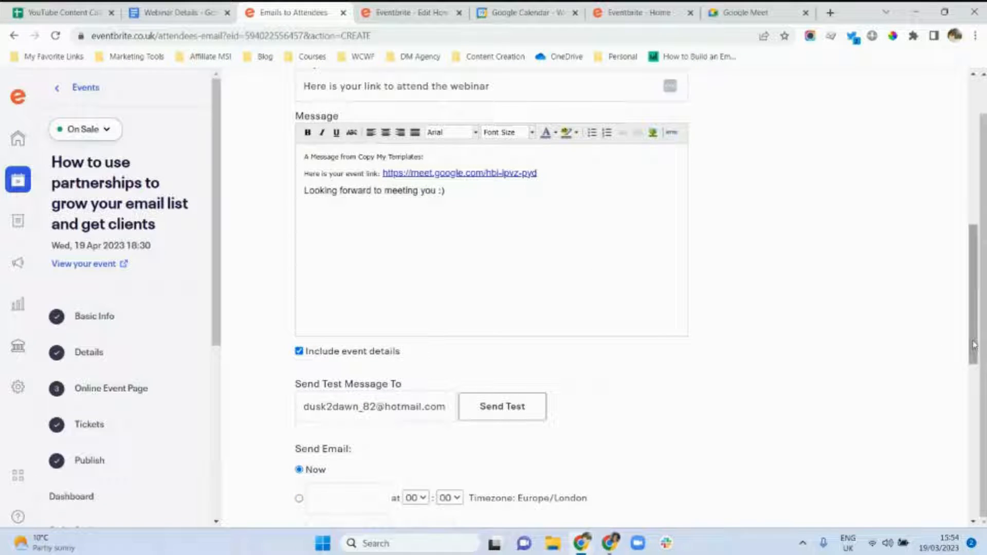
{"action": "left_click_drag", "start_coordinate": [973, 345], "coordinate": [974, 408]}
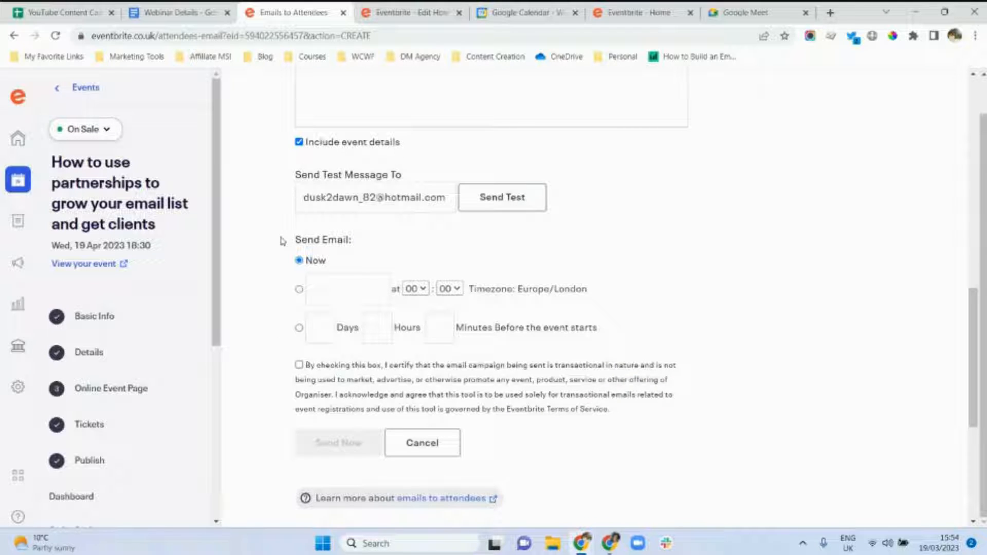
Schedule the email for 10 minutes before the event starts, certify it as transactional, and save.
{"action": "left_click", "coordinate": [298, 329]}
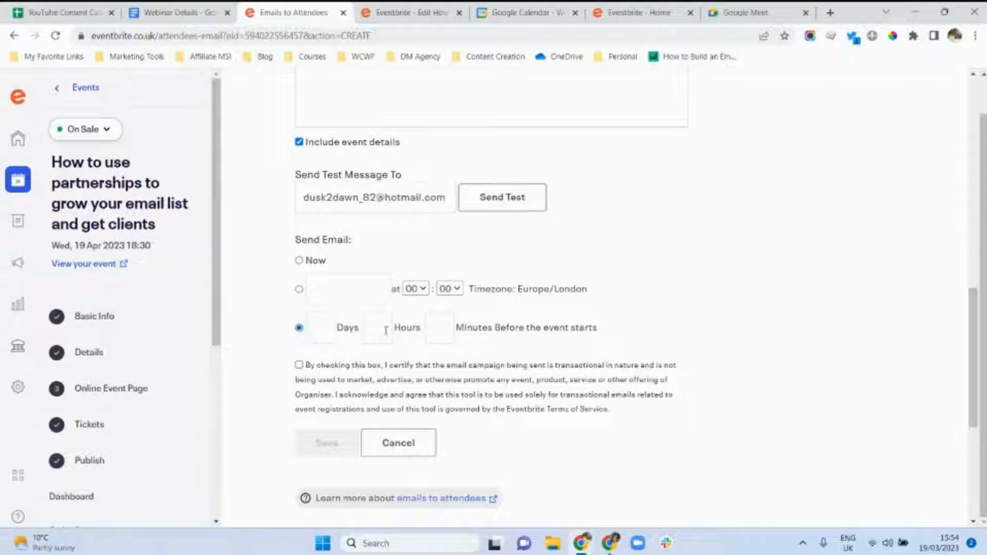
{"action": "left_click", "coordinate": [442, 330]}
{"action": "type", "text": "10"}
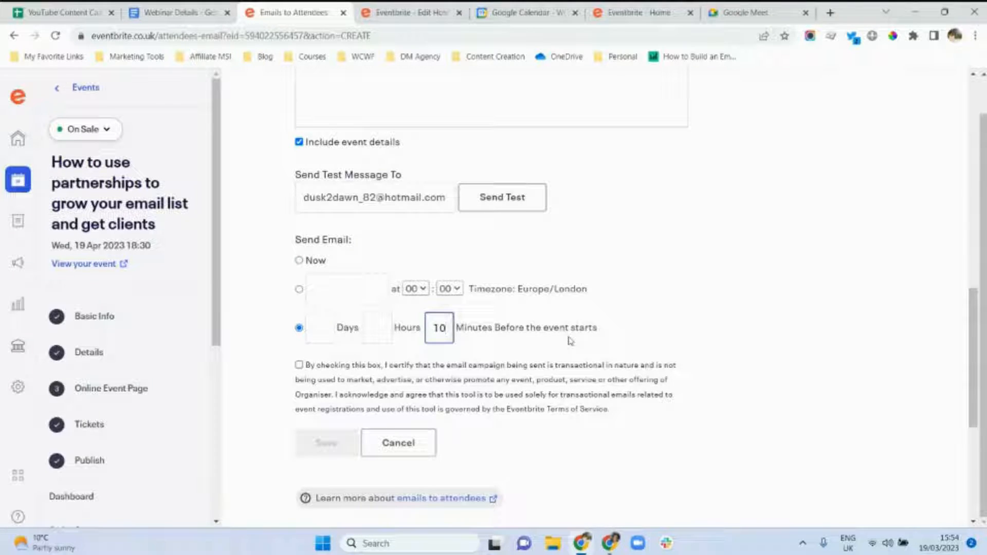
{"action": "left_click", "coordinate": [300, 365]}
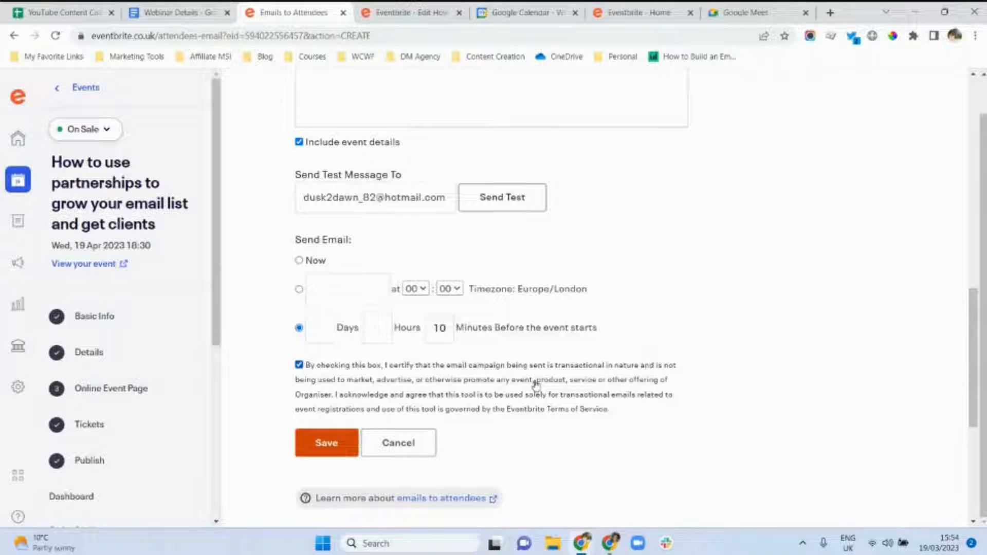
{"action": "left_click", "coordinate": [336, 446]}
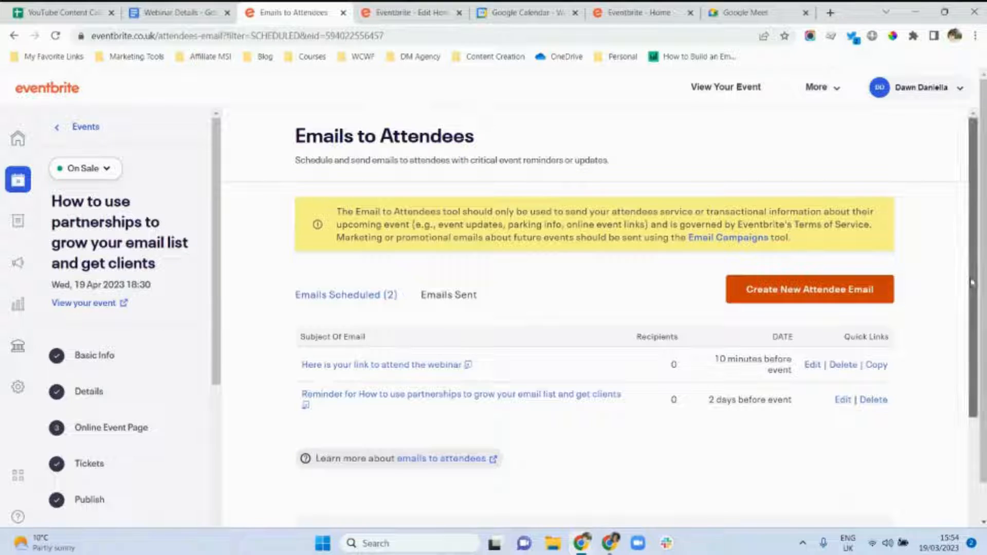
Go to Payout Method under Payments & Tax in the event sidebar.
{"action": "scroll", "coordinate": [972, 282], "scroll_direction": "down", "scroll_amount": 3}
{"action": "scroll", "coordinate": [972, 288], "scroll_direction": "up", "scroll_amount": 3}
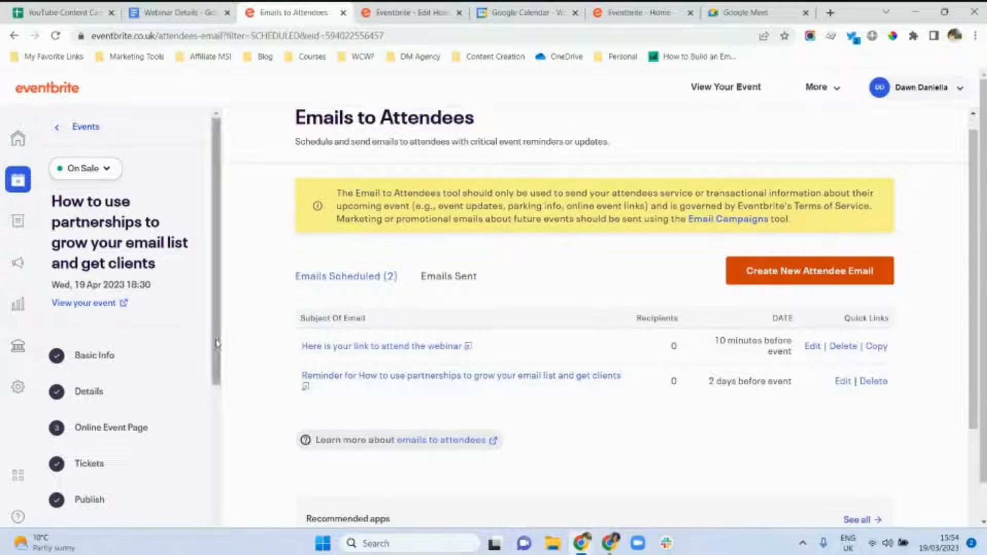
{"action": "left_click_drag", "start_coordinate": [217, 343], "coordinate": [201, 548]}
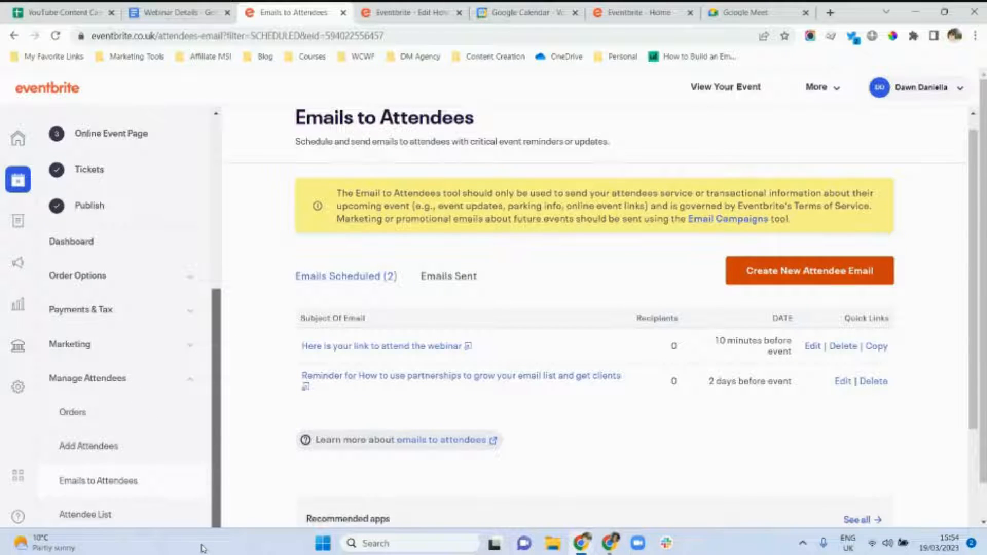
{"action": "left_click", "coordinate": [190, 323]}
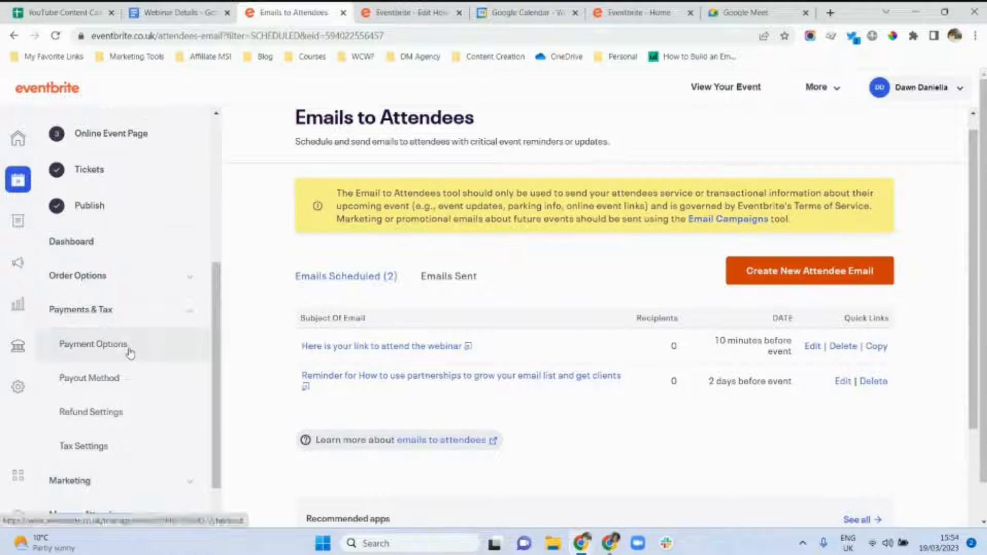
{"action": "left_click", "coordinate": [100, 387]}
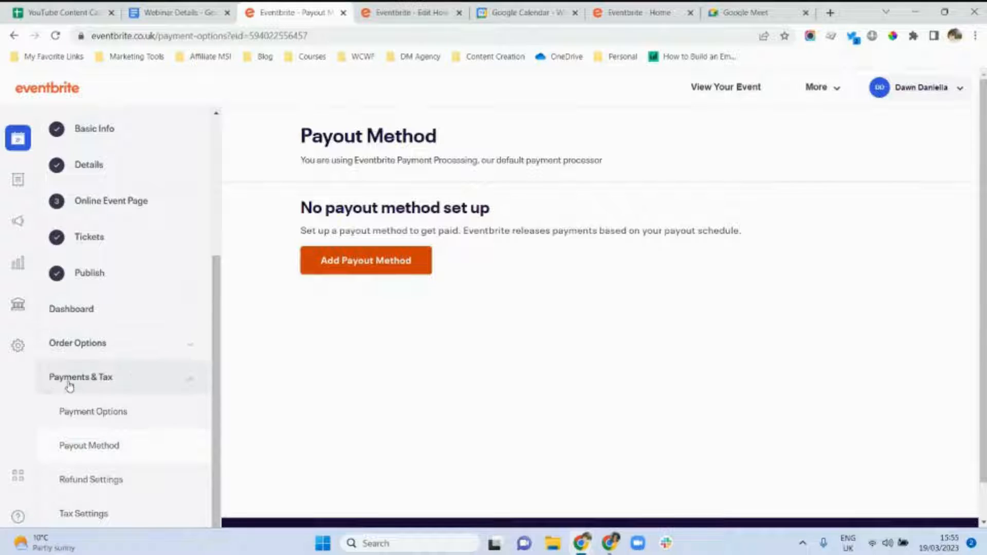